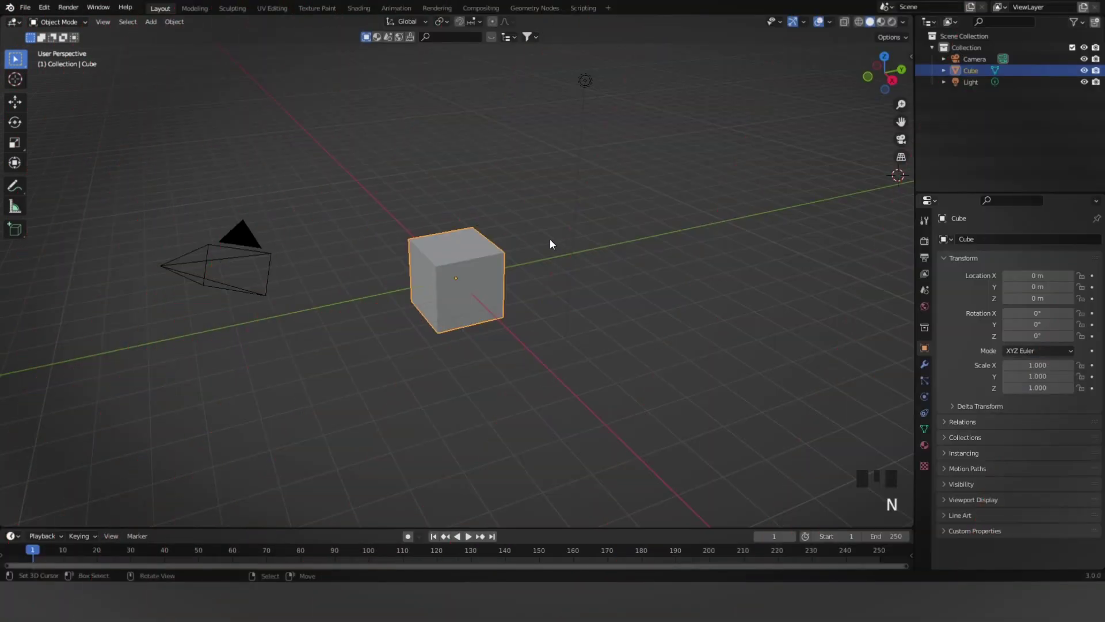
Delete all the default scene objects and switch to the front orthographic view.
middle_click_drag(551, 242, 531, 311, "shift")
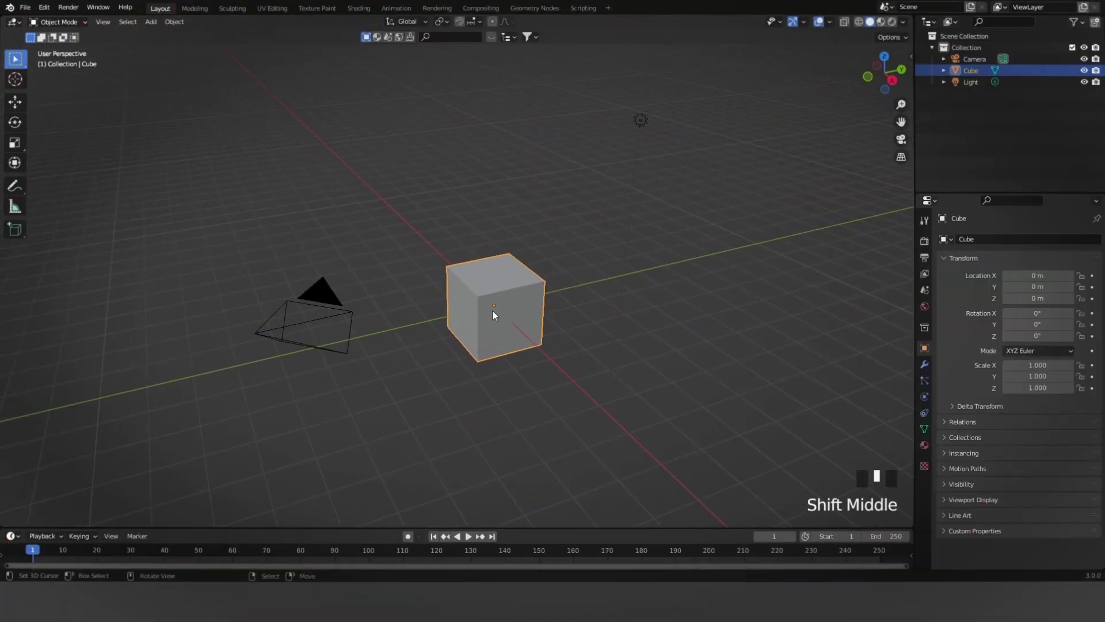
key("a")
key("x")
left_click(468, 317)
key("KP_1")
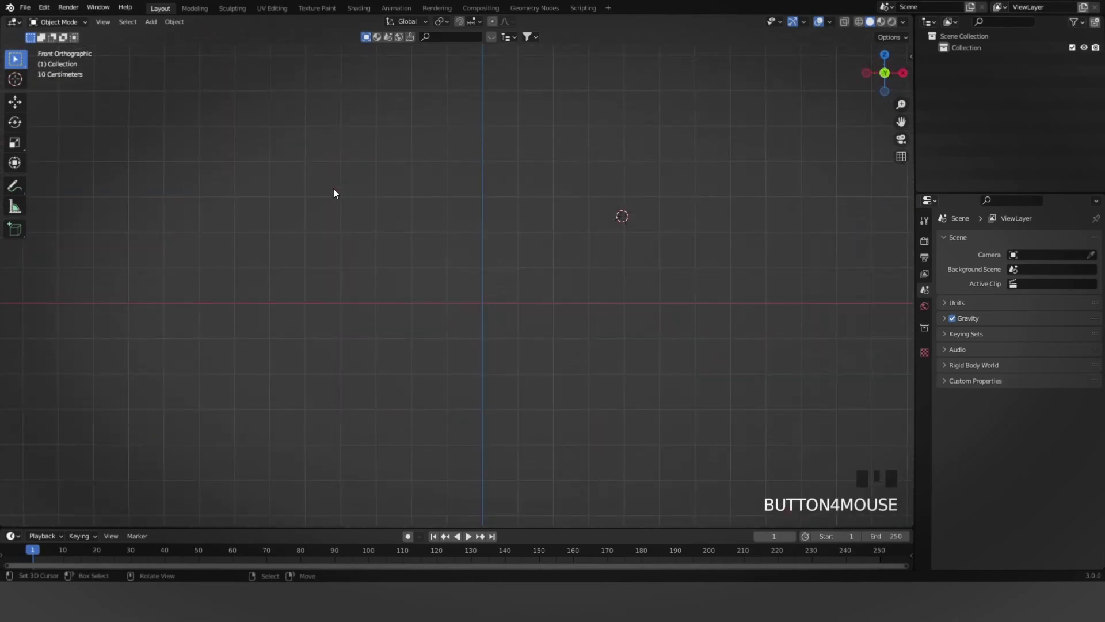
key("shift+a")
mouse_move(458, 448)
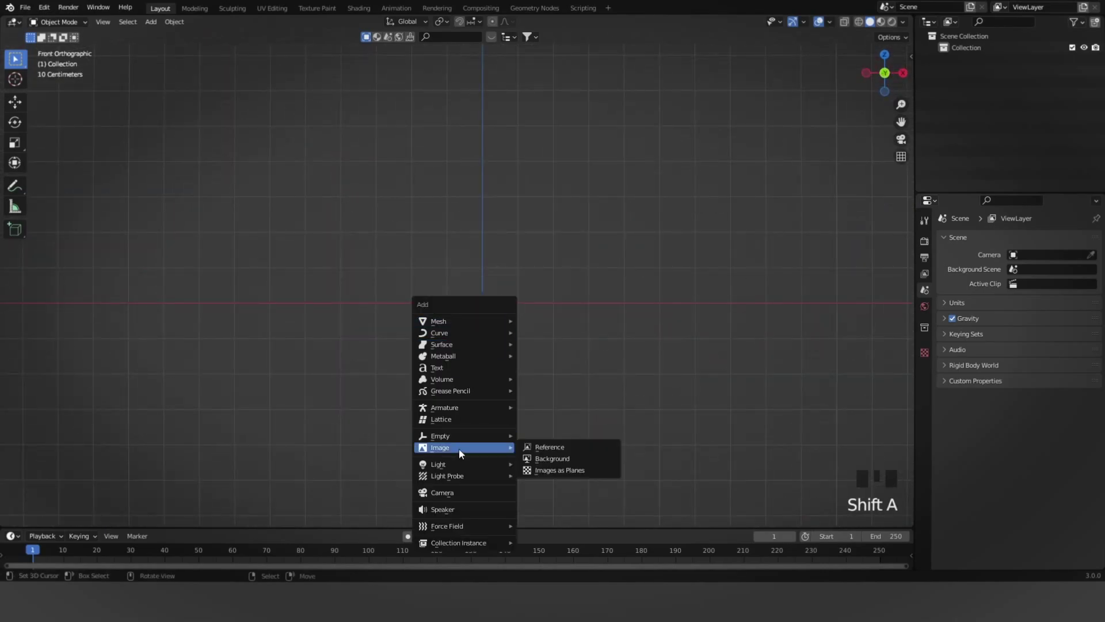
left_click(532, 447)
scroll(337, 141, "down", 1)
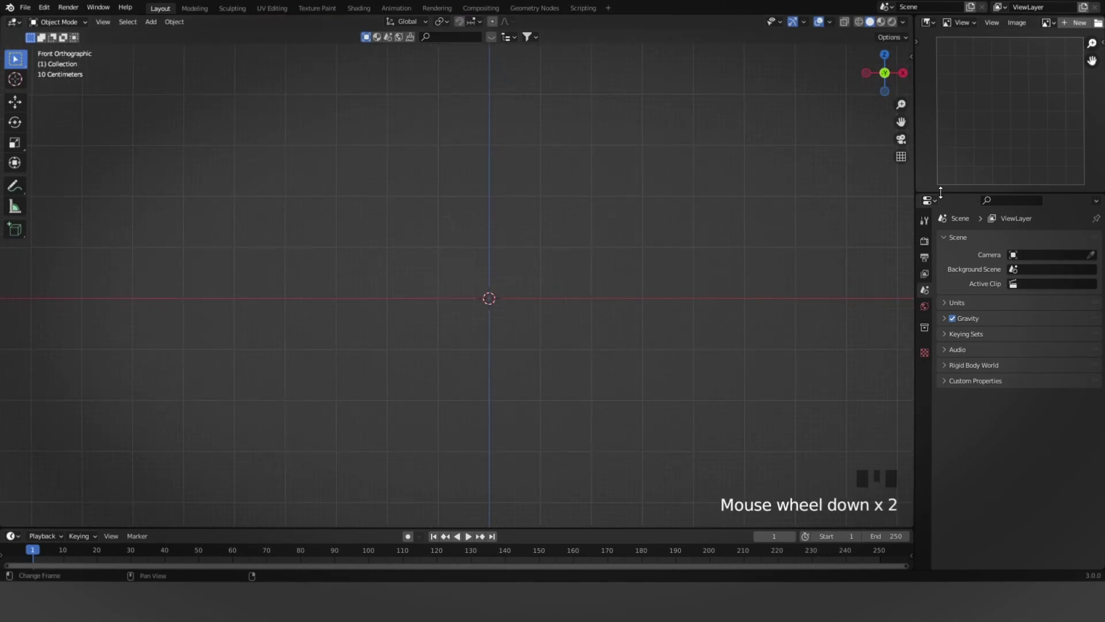
Open the armoured character PNG in the image editor area and resize that area to show the whole figure.
left_click_drag(940, 193, 788, 236)
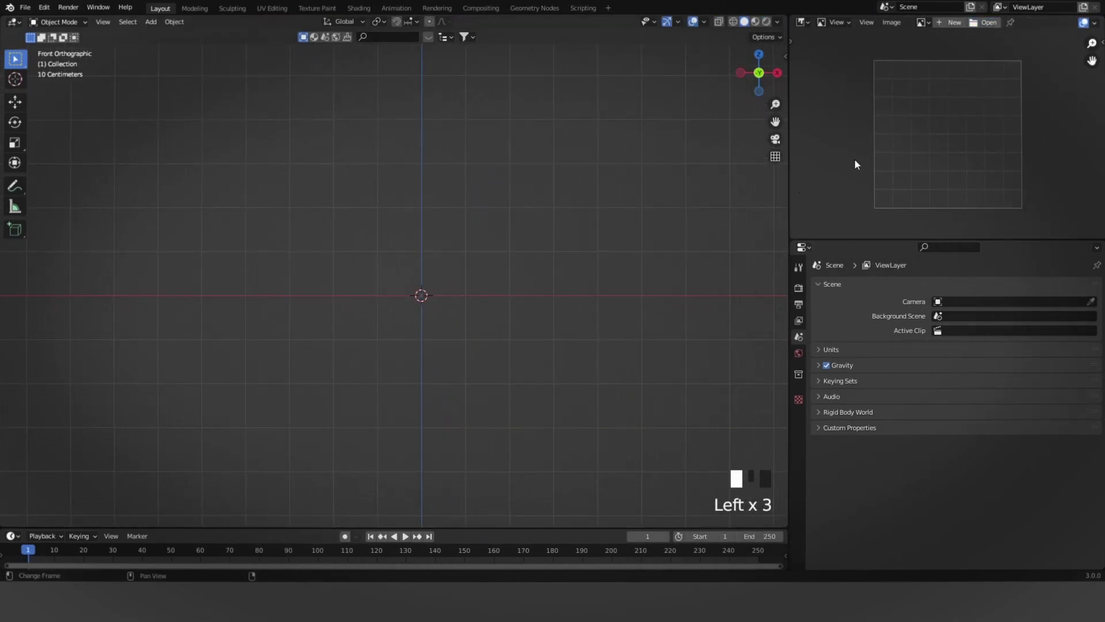
left_click(983, 22)
left_click(30, 263)
scroll(336, 153, "down", 1)
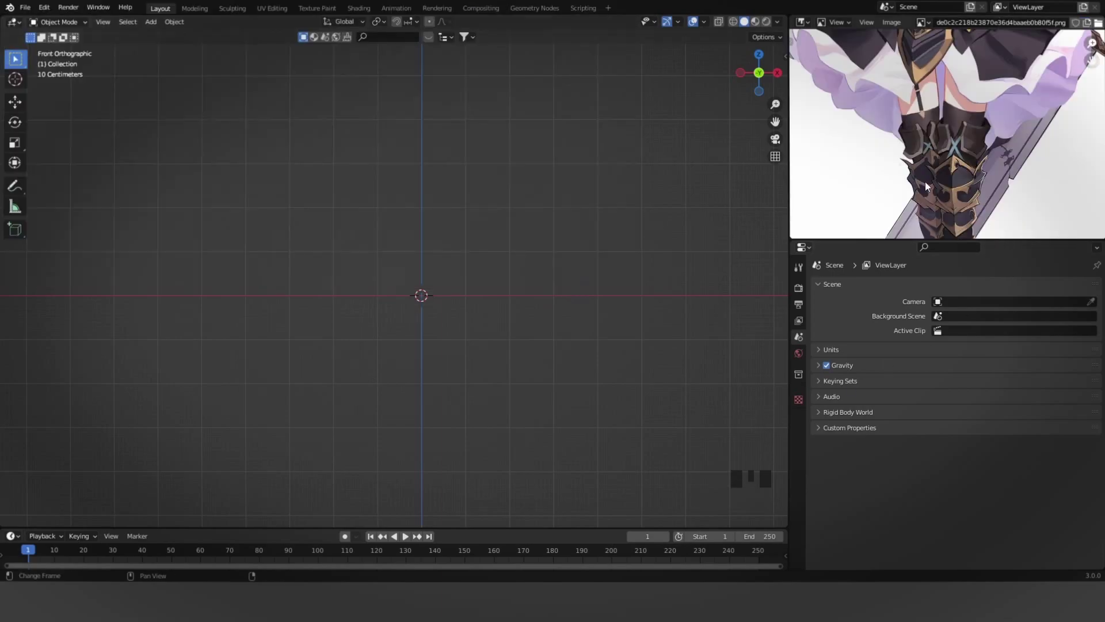
scroll(924, 182, "up", 2)
middle_click_drag(925, 182, 986, 176)
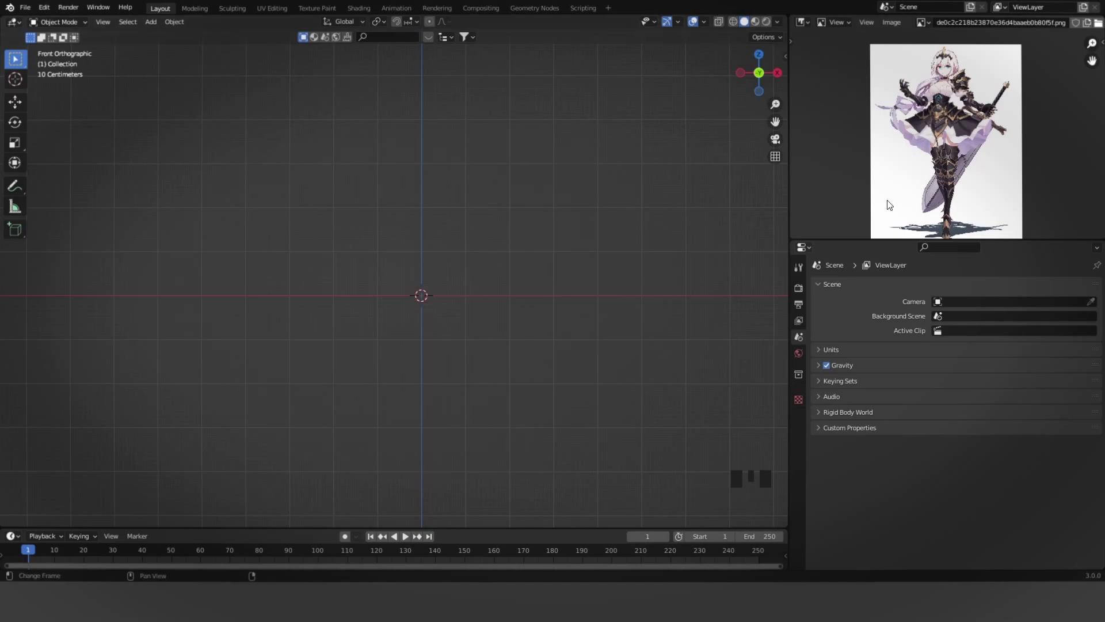
left_click_drag(788, 179, 878, 180)
Add a cube at the world origin over the character sheet and display the scene in wireframe.
key("shift+a")
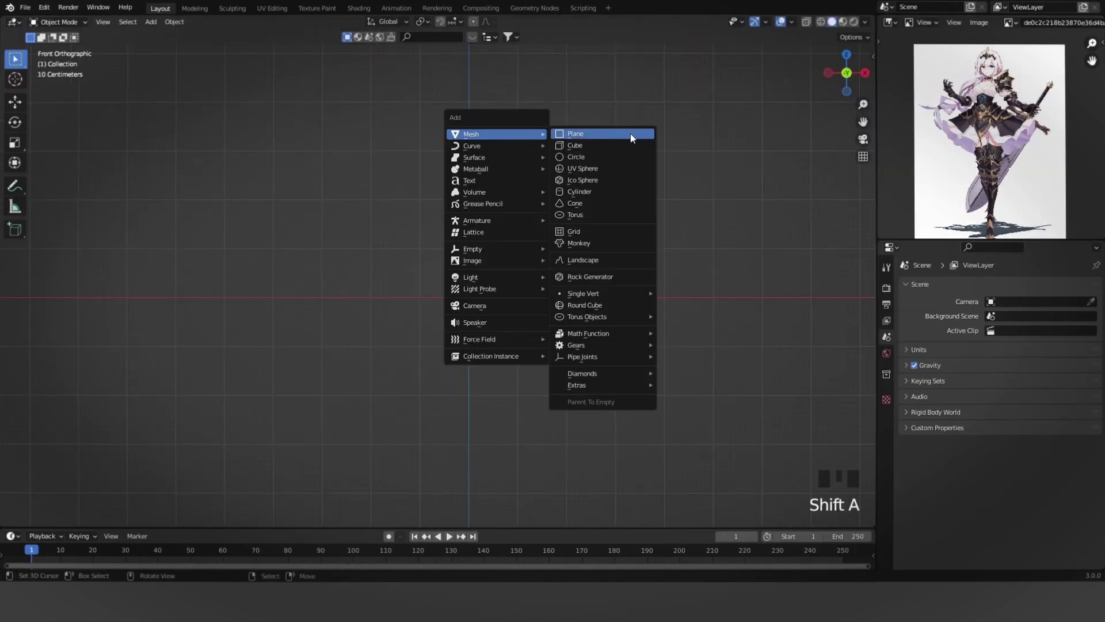
left_click(606, 143)
scroll(626, 348, "down", 3)
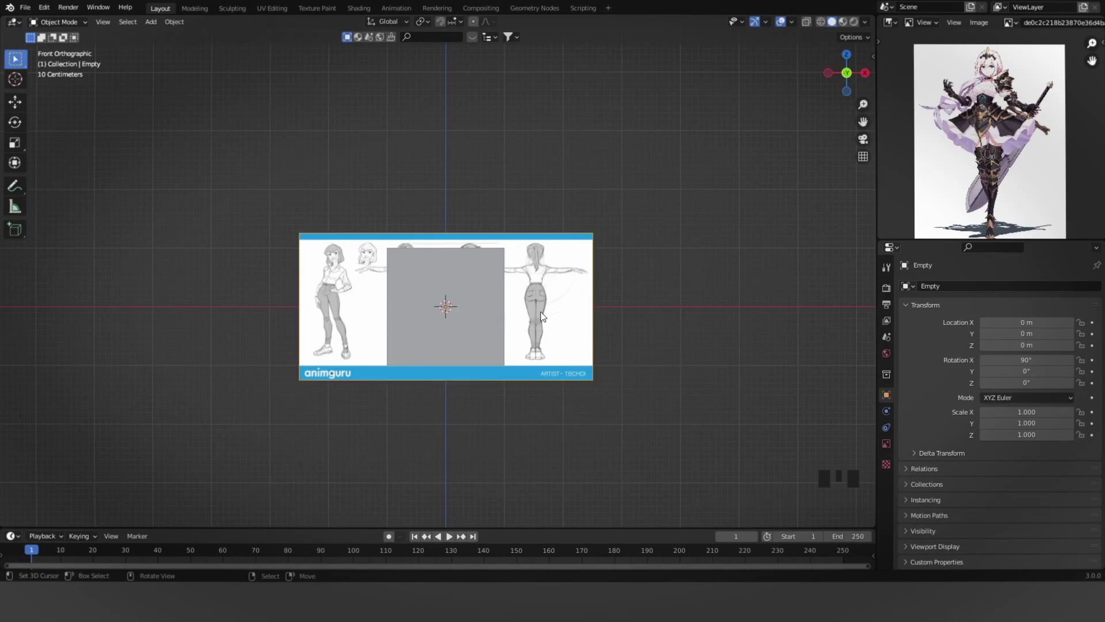
key("z")
key("z")
key("z")
scroll(463, 319, "up", 3)
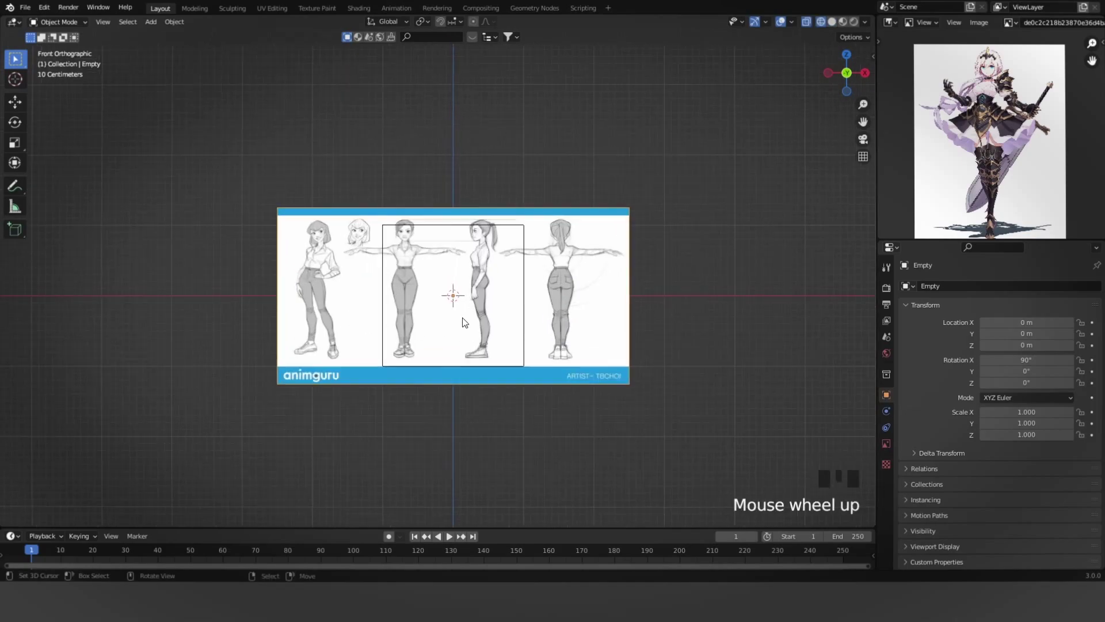
key("g")
key("x")
right_click(639, 322)
Enable opacity for the character sheet reference image and set it to 0.25.
left_click(886, 443)
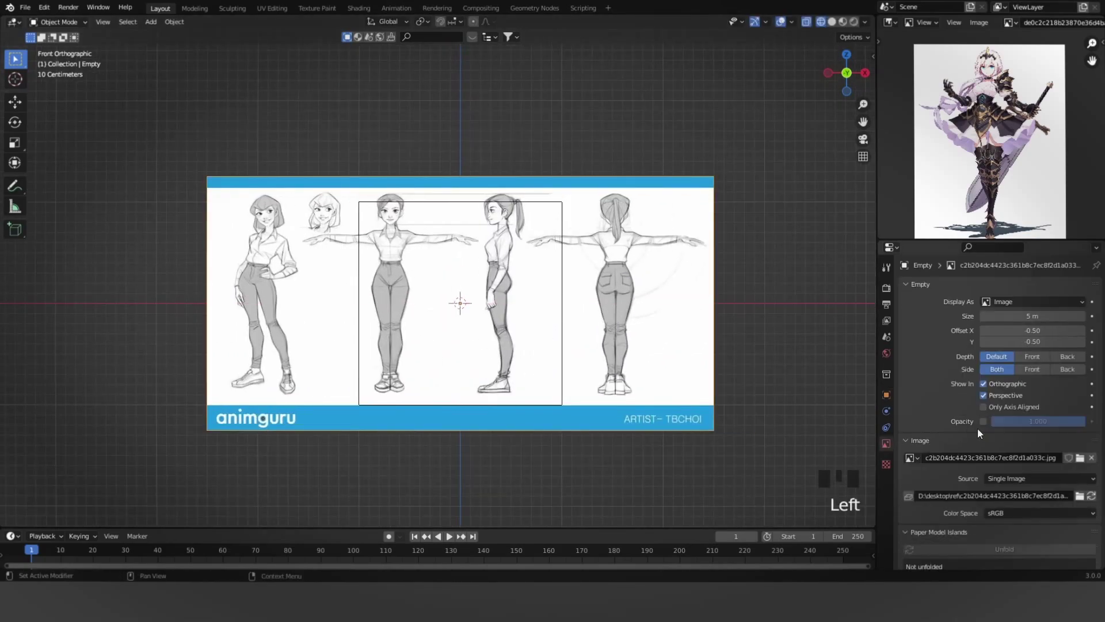
left_click(984, 421)
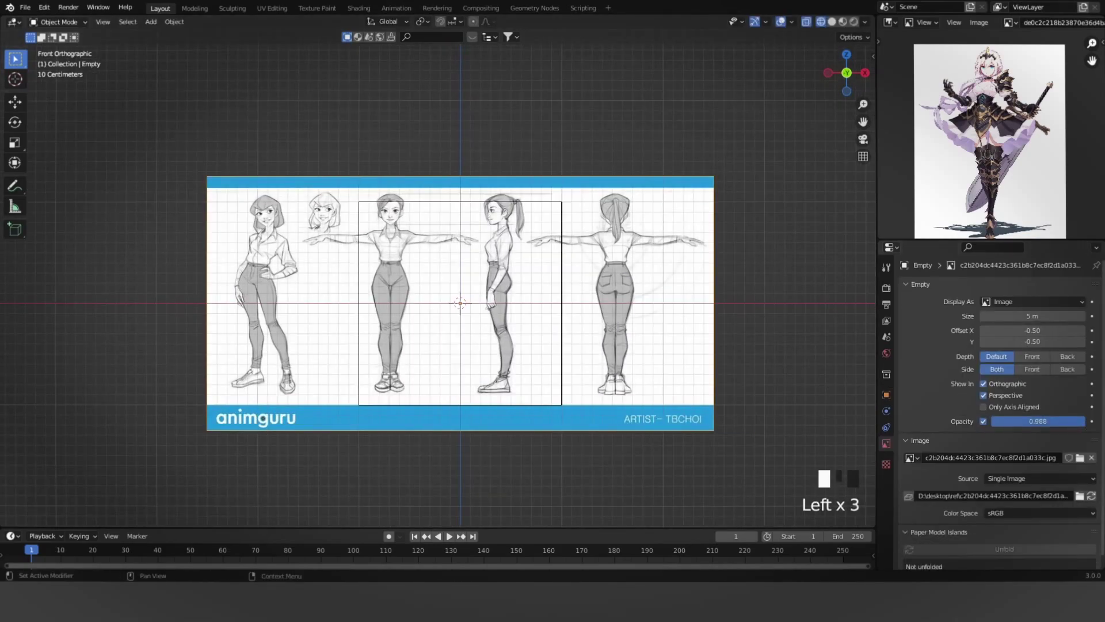
key("shift+a")
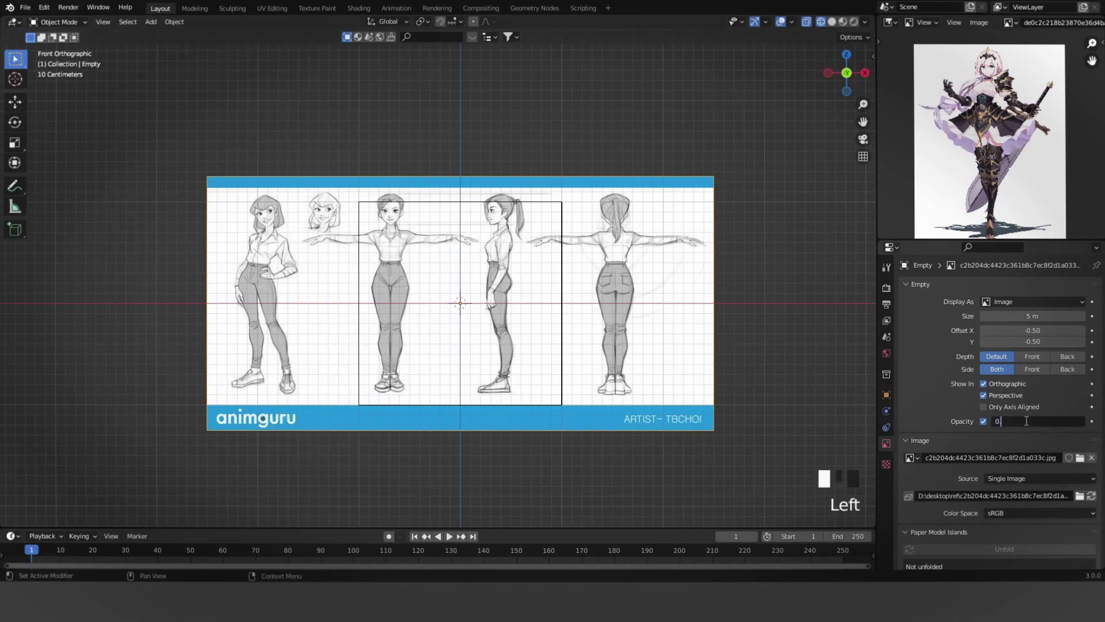
type("0.25")
key("Return")
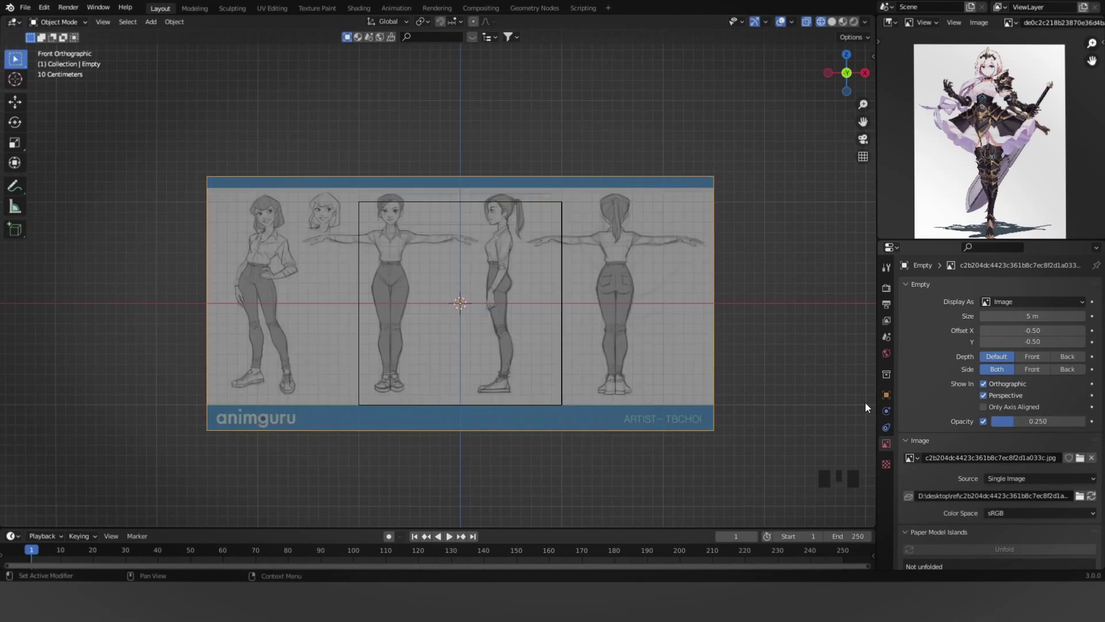
Move the reference image about 0.7 m along X to centre the front figure on the Z axis, and select the cube.
key("g")
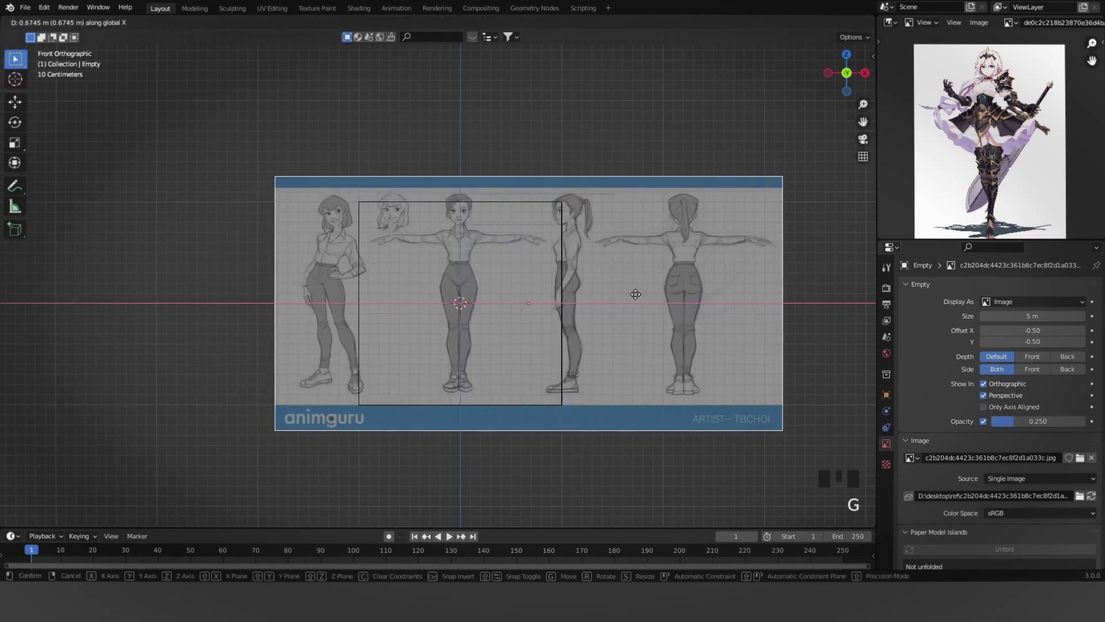
left_click(646, 291)
right_click(563, 313)
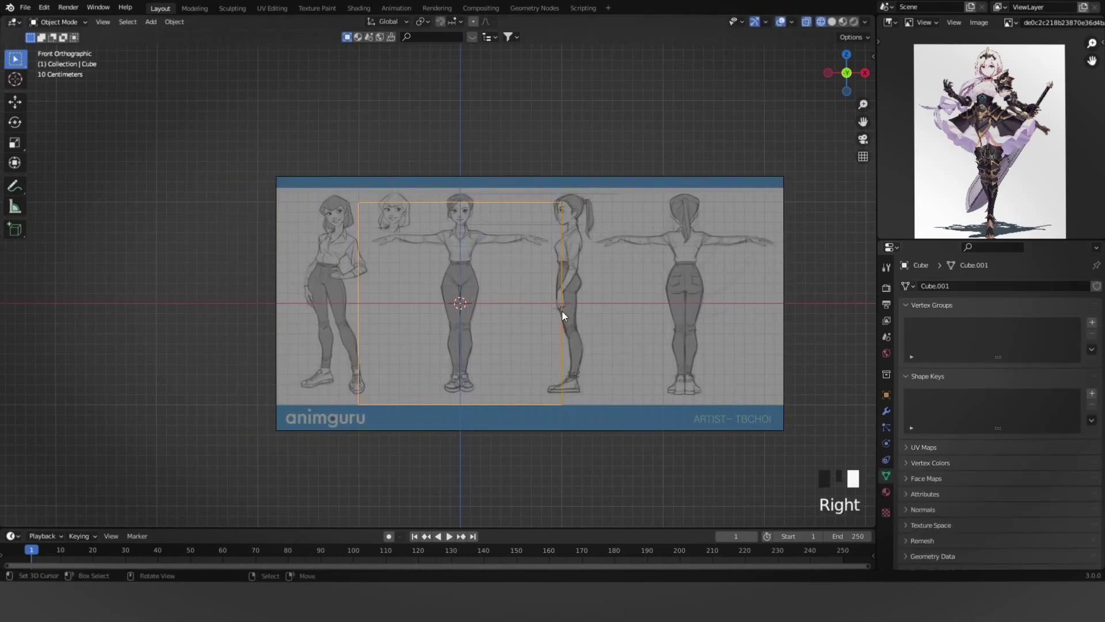
key("Tab")
key("s")
right_click(587, 322)
key("Tab")
scroll(613, 336, "down", 2)
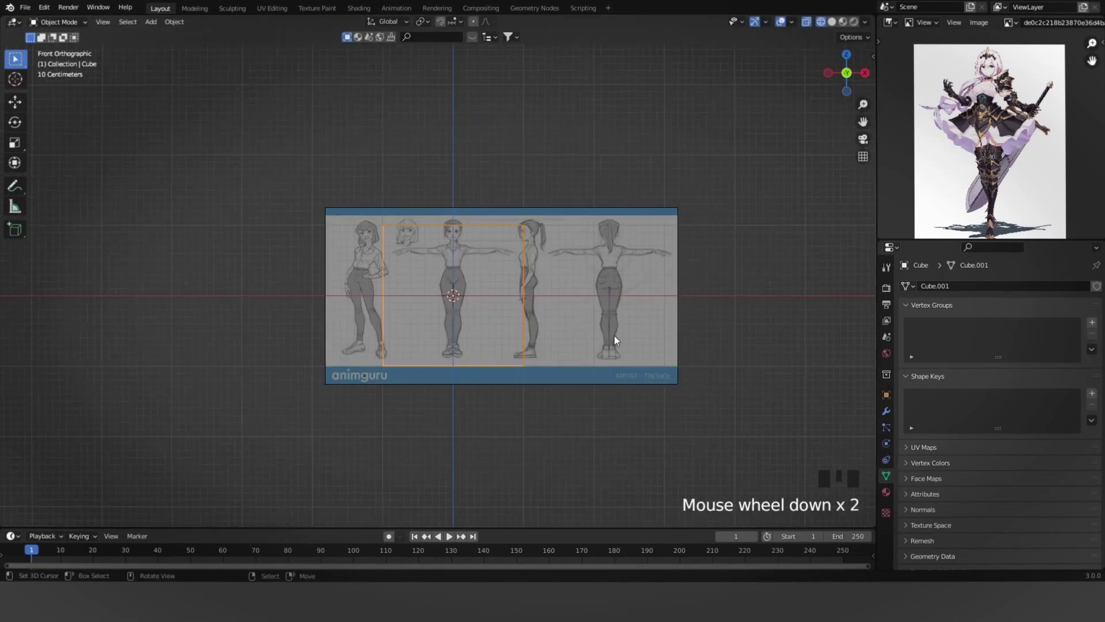
Scale the cube's mesh down and raise it along Z onto the front figure's torso.
scroll(645, 321, "up", 3)
middle_click_drag(690, 307, 677, 317, "shift")
key("Tab")
key("s")
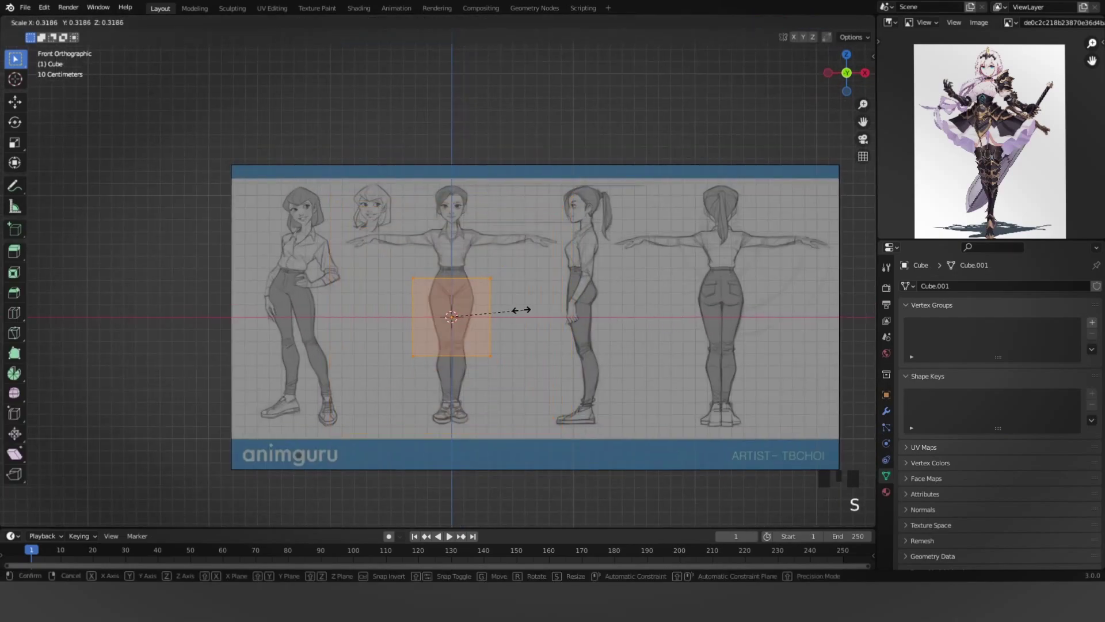
left_click(481, 308)
scroll(570, 356, "up", 2)
key("g")
key("z")
left_click(575, 266)
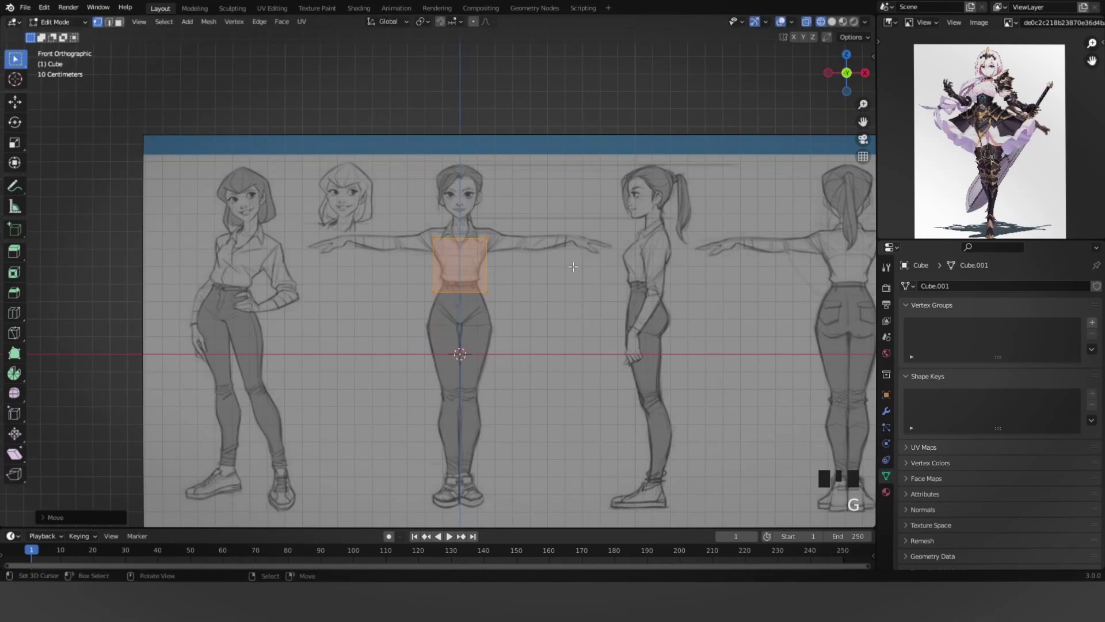
Taper the cube to the torso by scaling its bottom vertices to the waist width and its top vertices to the shoulder width.
scroll(575, 266, "up", 6)
key("s")
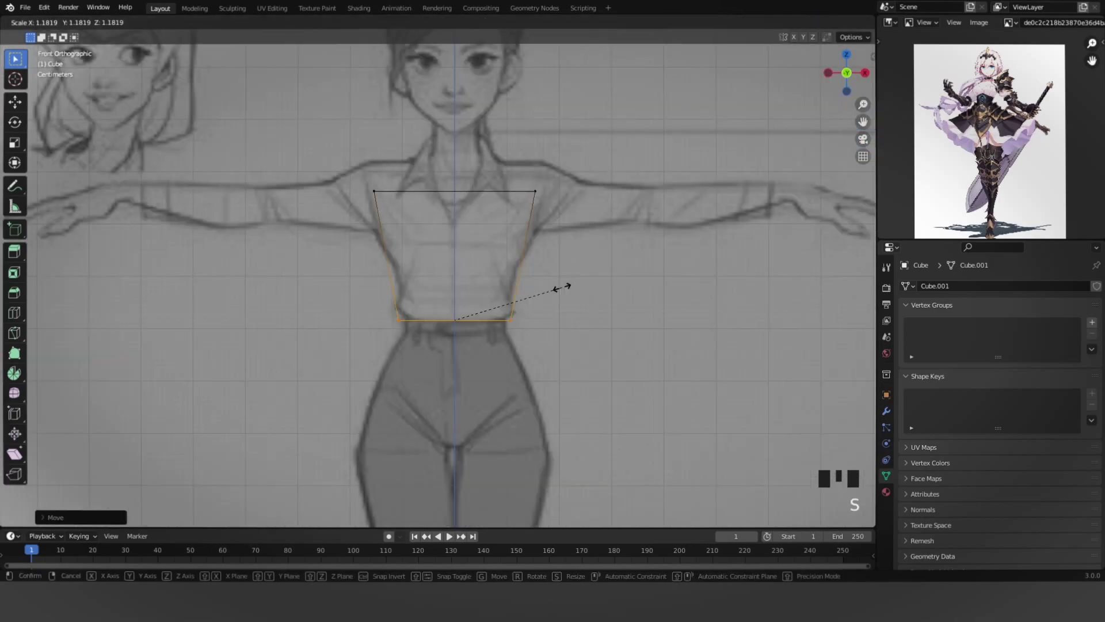
left_click(549, 288)
left_click(550, 287)
scroll(550, 287, "down", 4)
Apply AutoMirror to the torso mesh across the X axis, with Cut and Mirror and Use Clip enabled.
key("ctrl+r")
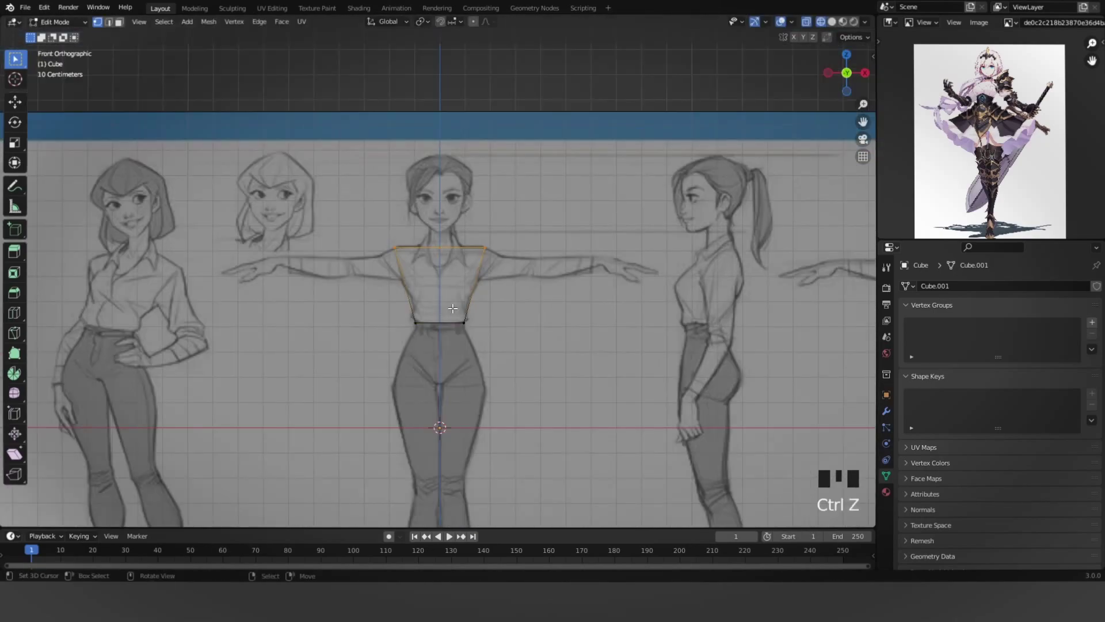
key("n")
left_click(869, 245)
left_click(766, 55)
left_click(797, 71)
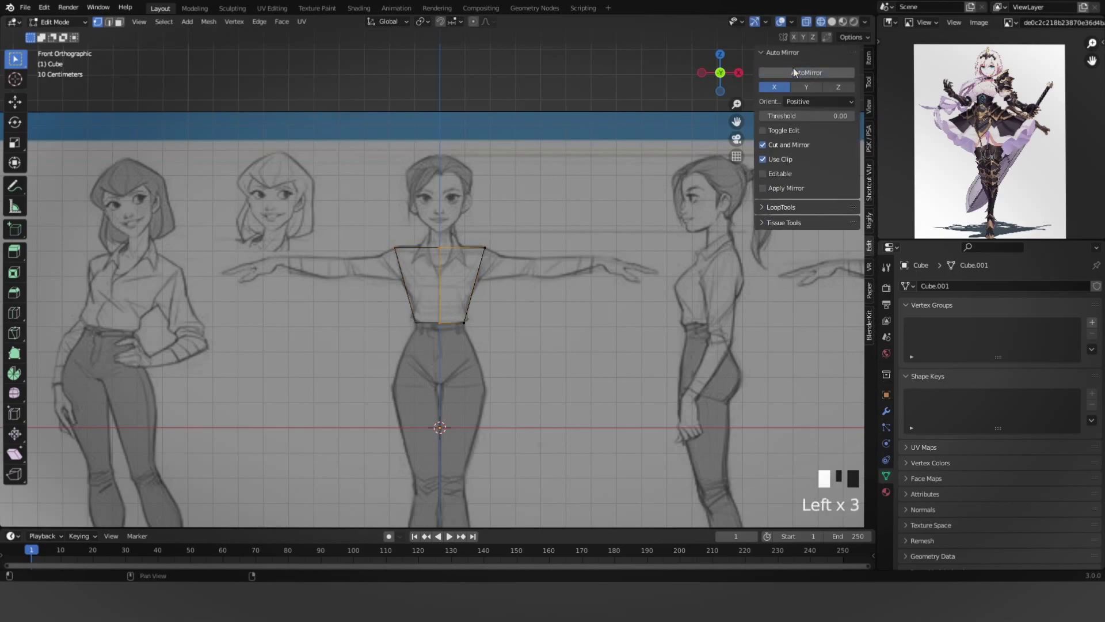
key("n")
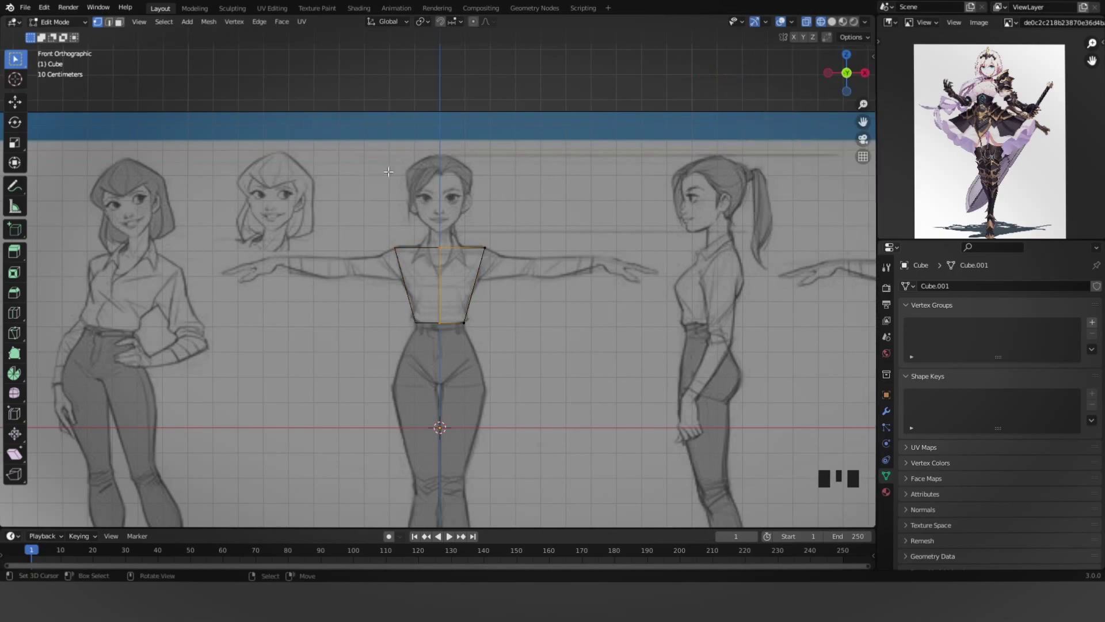
Raise the torso's top centre vertices slightly towards the base of the neck.
scroll(511, 250, "up", 7)
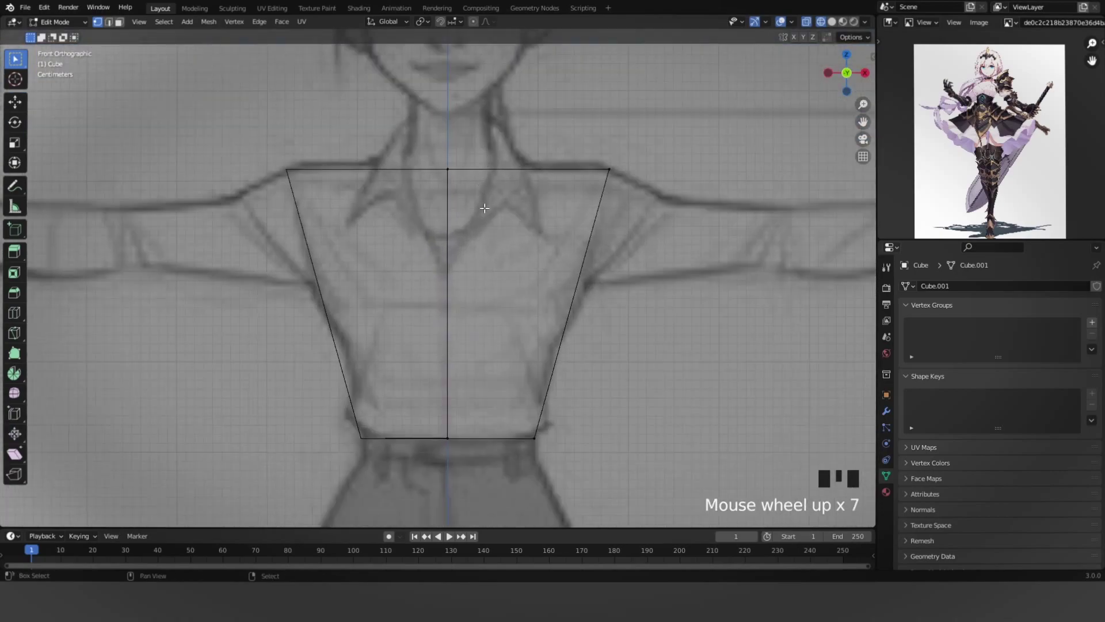
middle_click_drag(544, 137, 548, 216, "shift")
key("g")
left_click(549, 203)
left_click(552, 207)
scroll(498, 321, "down", 4)
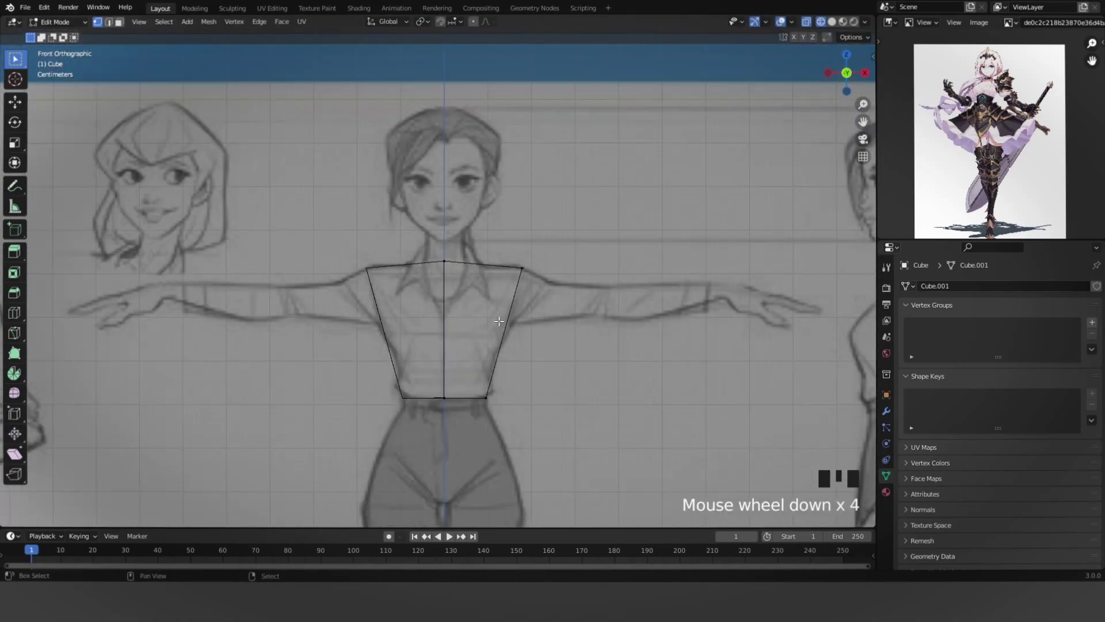
Add a horizontal loop cut across the middle of the torso and move its outer vertices out to the armpit.
key("z")
key("z")
key("z")
scroll(517, 331, "up", 2)
key("ctrl+r")
left_click(529, 334)
right_click(529, 334)
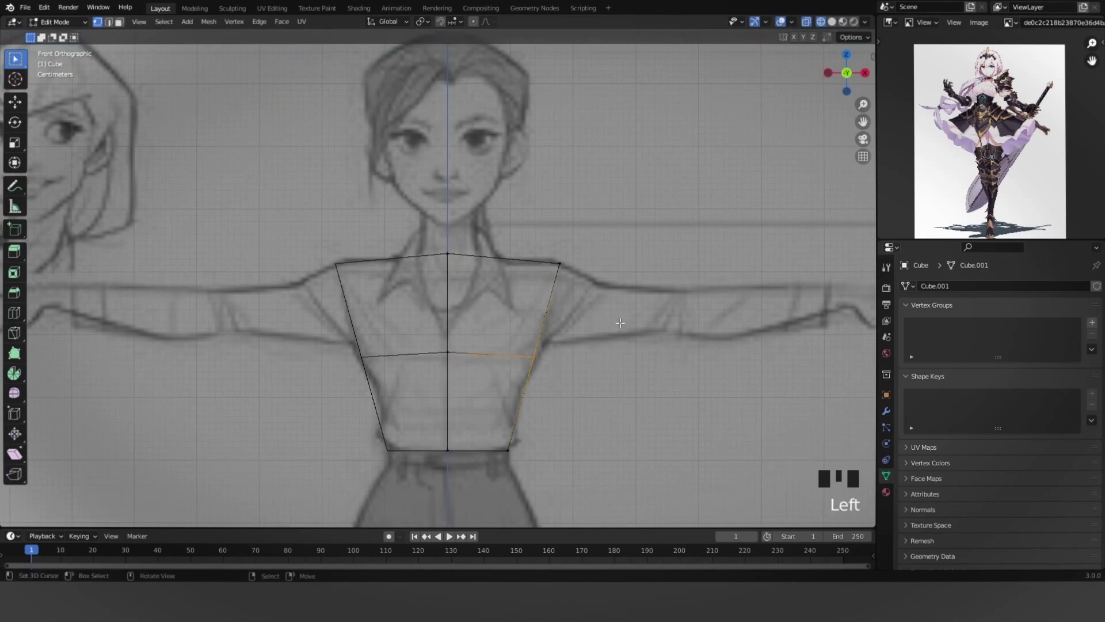
key("g")
left_click(583, 326)
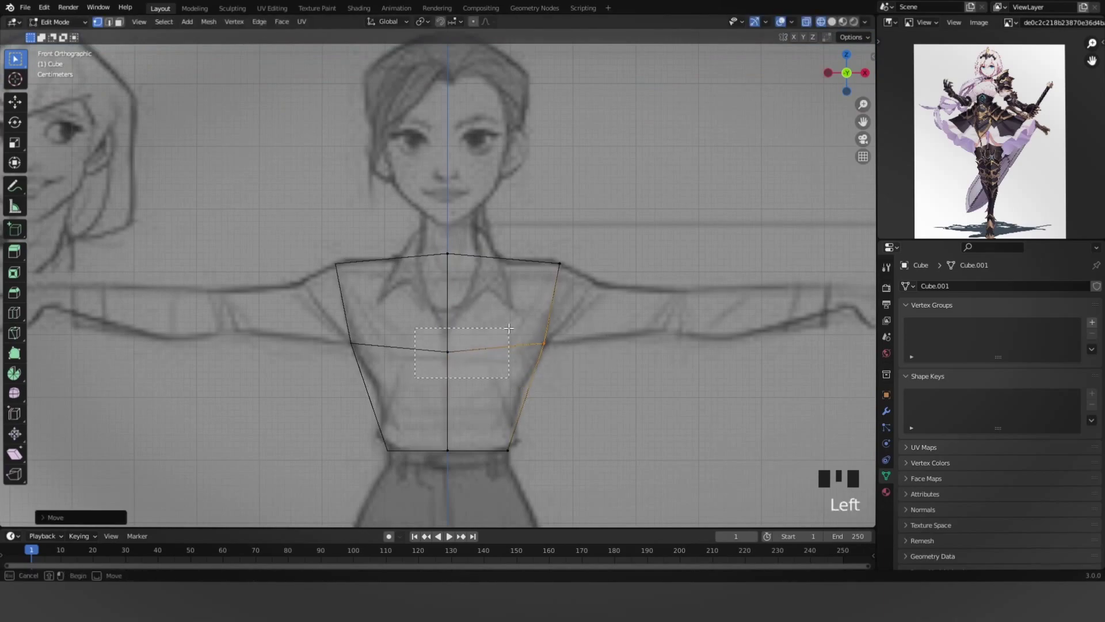
Move the front reference image back along Y, well behind the torso mesh.
scroll(575, 333, "down", 5)
key("KP_3")
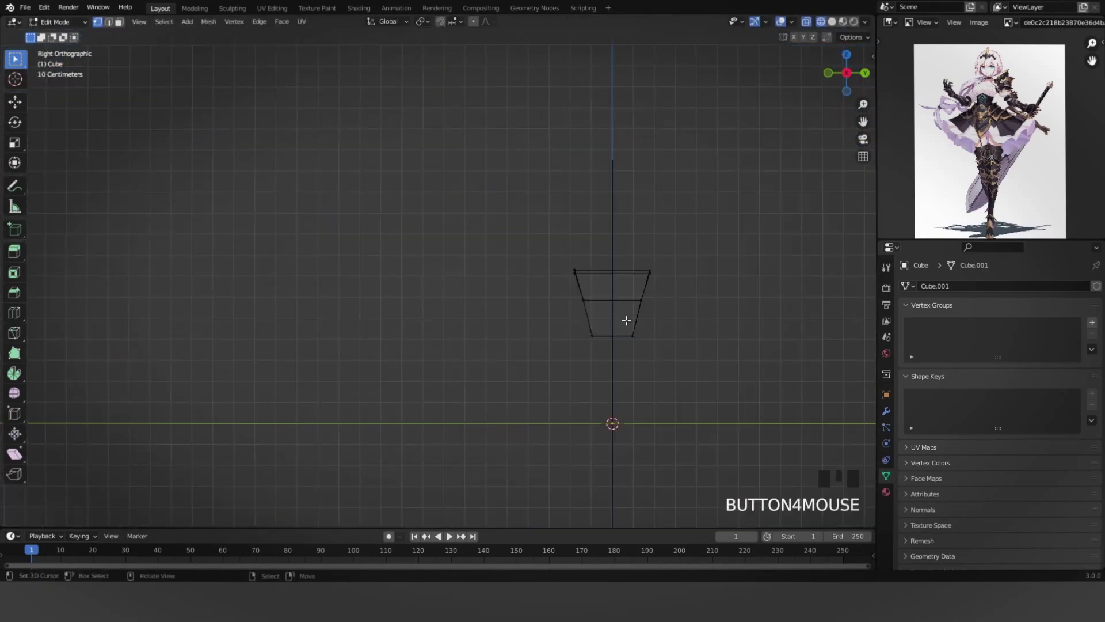
key("Tab")
scroll(657, 335, "down", 3)
right_click(537, 340)
key("g")
key("y")
left_click(649, 355)
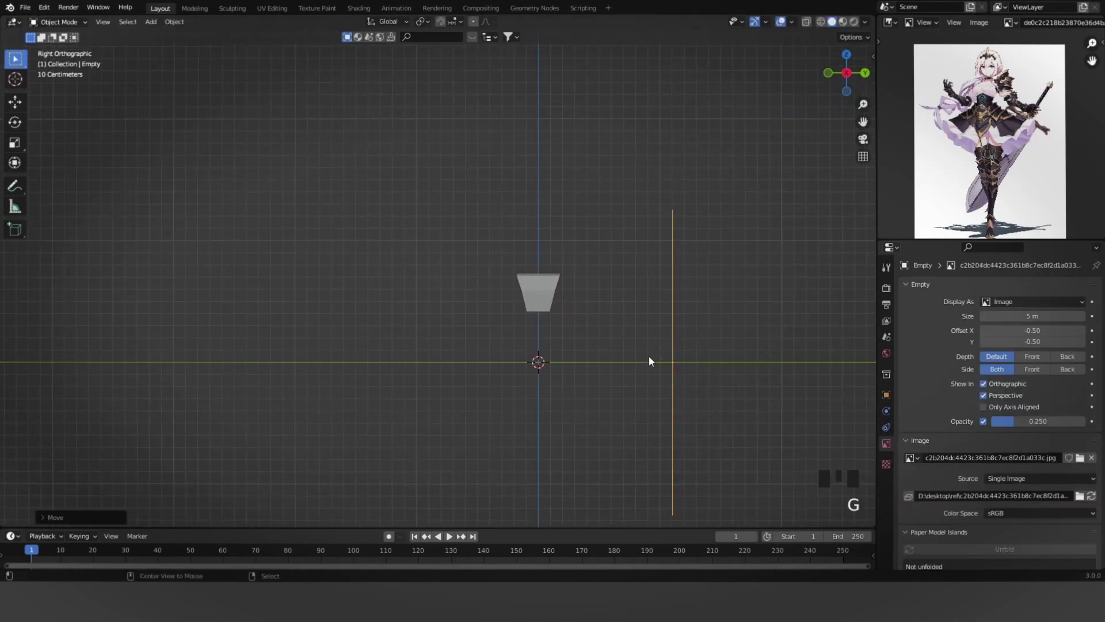
key("KP_7")
scroll(600, 368, "down", 1)
scroll(539, 220, "down", 2)
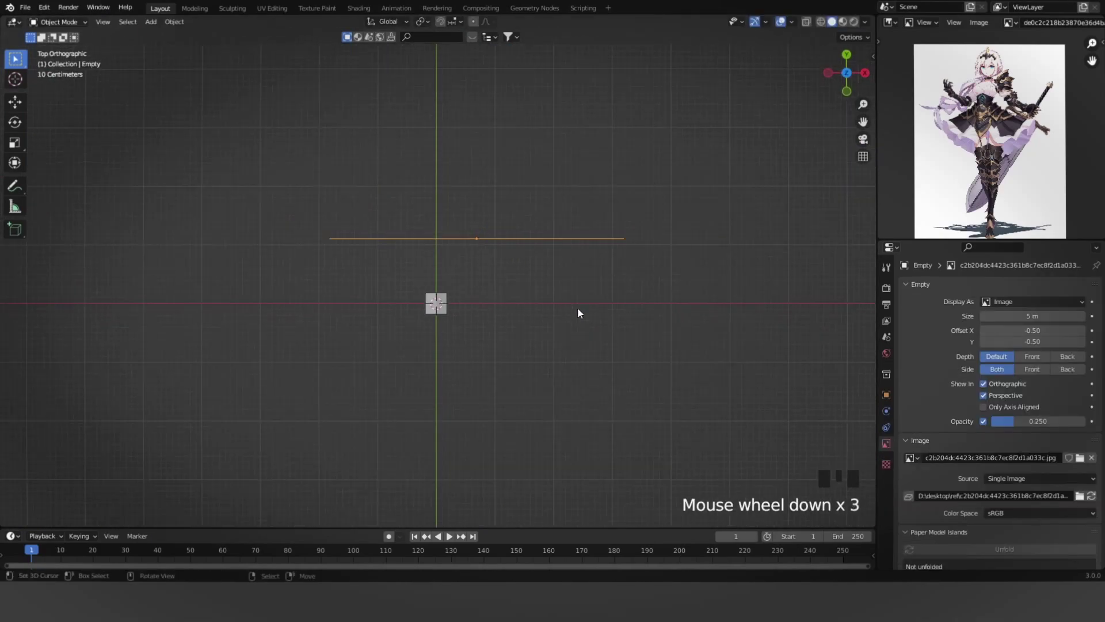
key("g")
left_click(579, 266)
Duplicate the reference image with a 90° rotation about Z and align its side-view figure with the torso along Y.
key("shift+d")
left_click(358, 371)
key("grave")
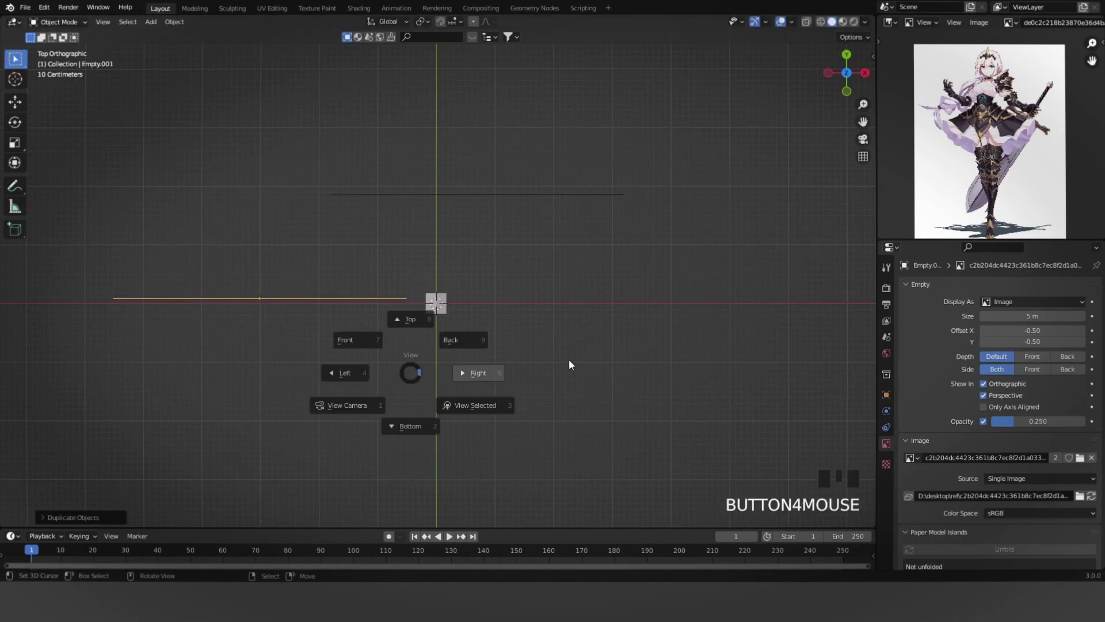
left_click(572, 363)
type("rz90")
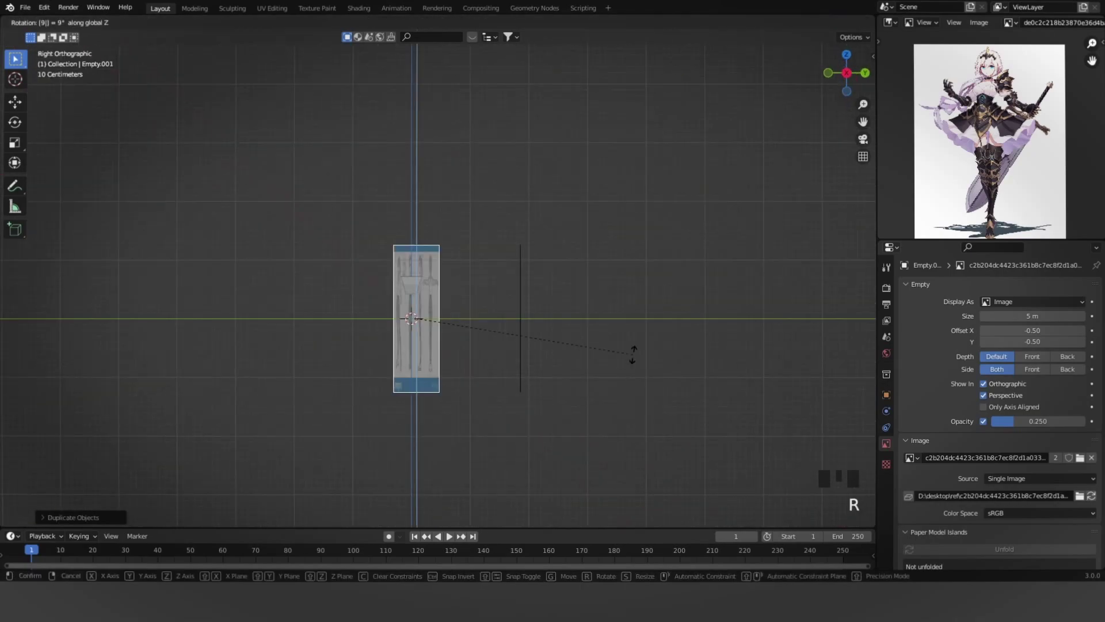
key("Return")
scroll(637, 362, "up", 5)
key("g")
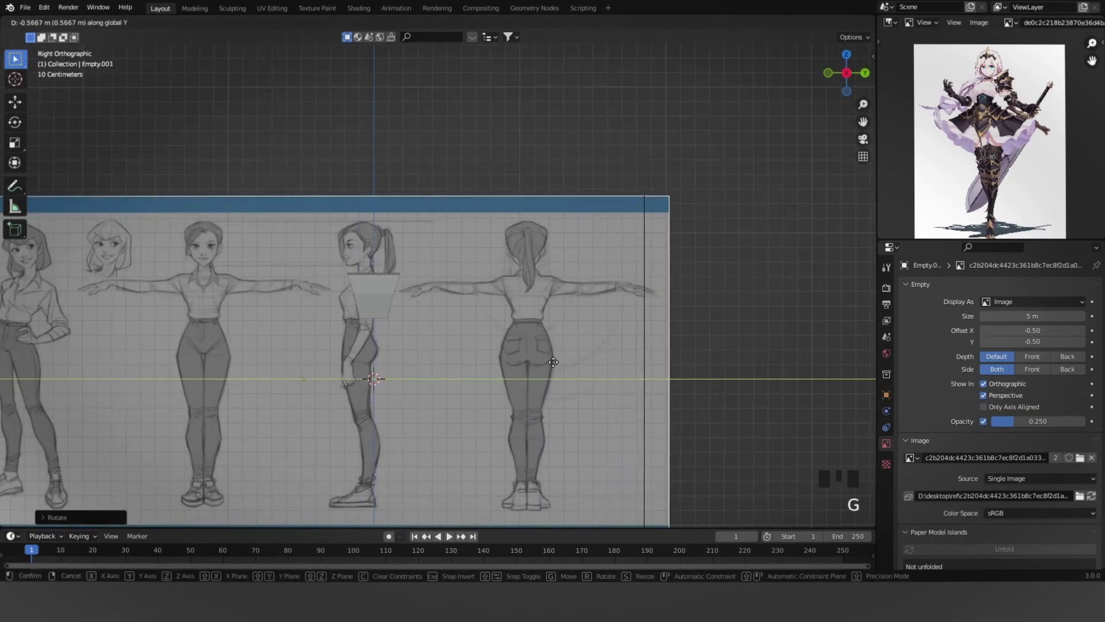
Move the torso's lower back vertices about 0.02 m in the negative Y direction to follow the side-view figure.
key("g")
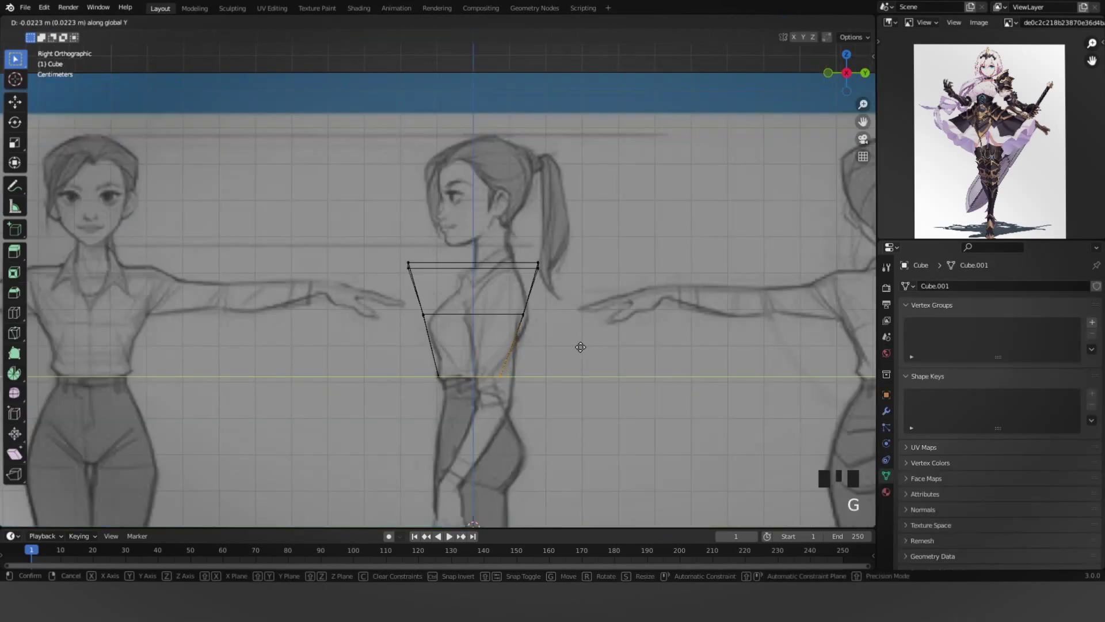
left_click(582, 347)
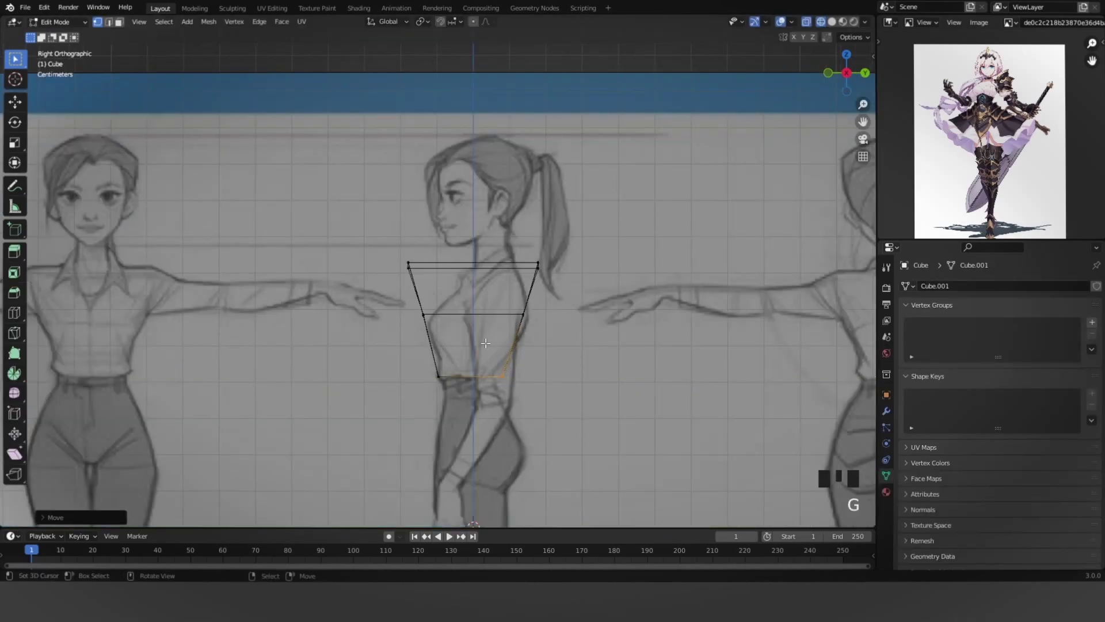
Move the torso's middle back vertices outward and its upper back vertices inward along Y to follow the side-view figure.
key("g")
key("y")
left_click_drag(507, 334, 562, 222)
left_click(567, 290)
key("g")
key("y")
left_click(554, 219)
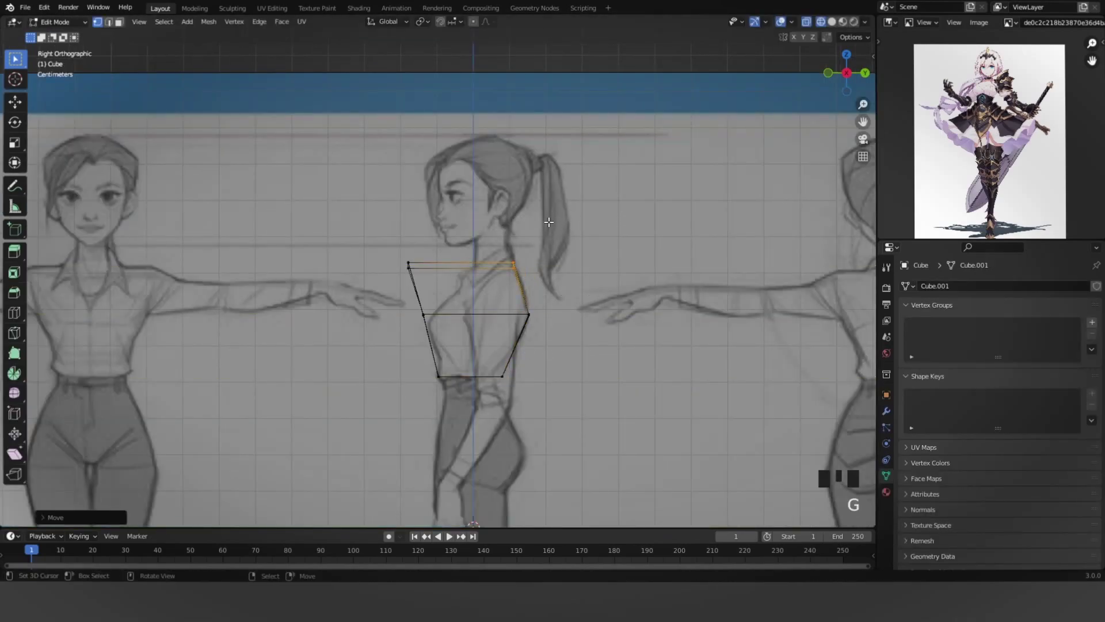
Move the torso's upper front vertices back along Y to the side-view figure's neck base.
left_click(409, 264)
key("g")
key("y")
left_click(539, 239)
Extrude the hips' rear bottom edge about 0.11 m downward and fill the underside between it and the front edge.
key("e")
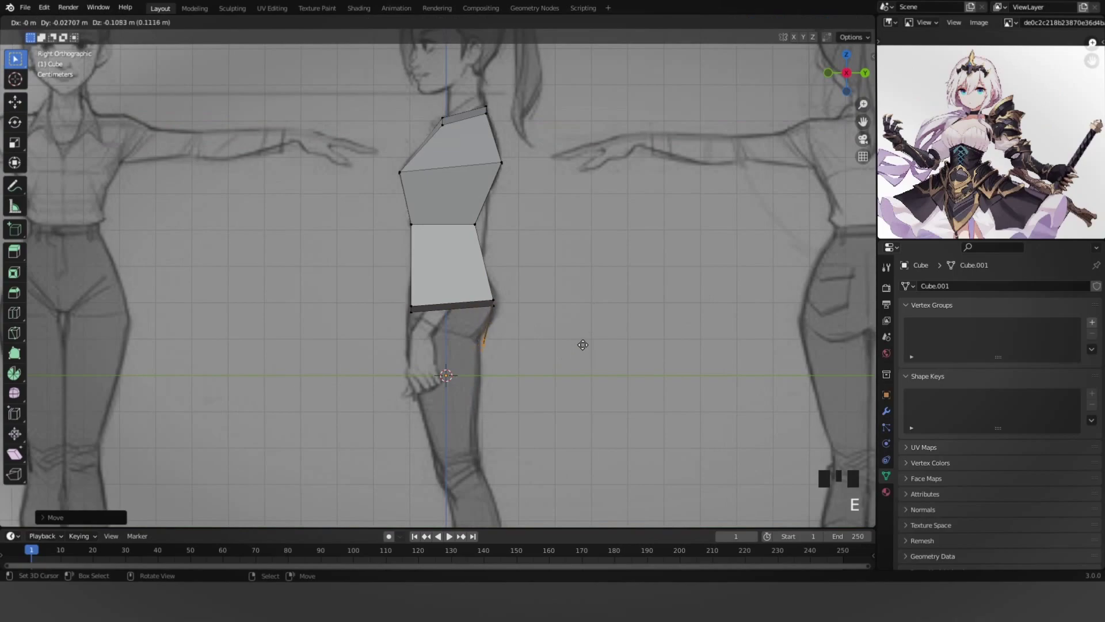
left_click(513, 345)
scroll(513, 345, "up", 3)
middle_click_drag(452, 444, 460, 308)
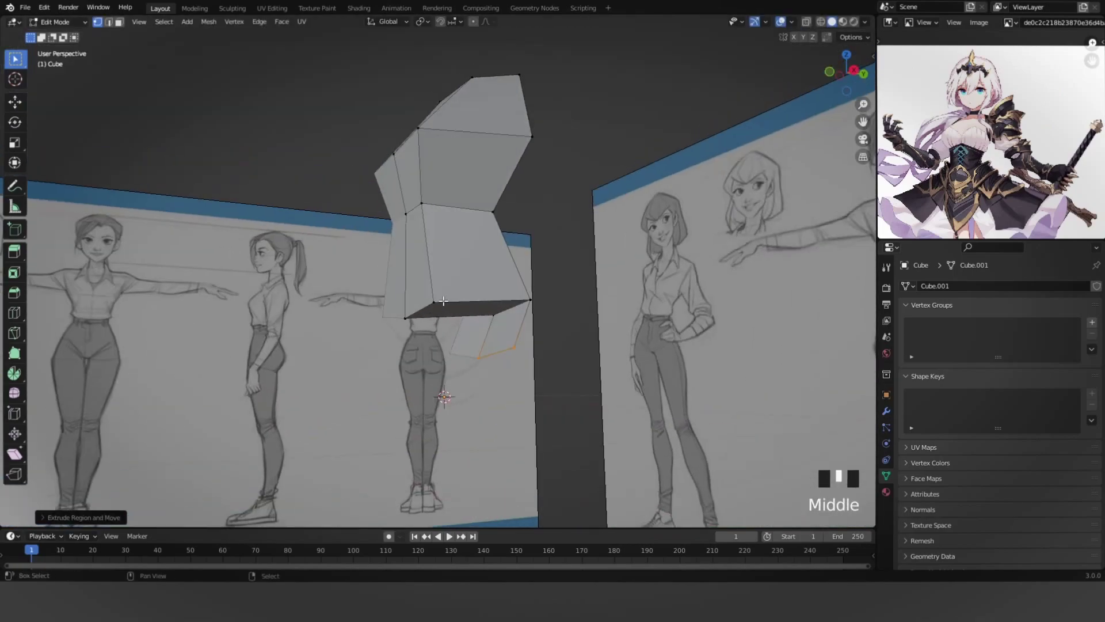
key("f")
Delete the inner face above the new underside and fill the triangular gap on the hip's side.
right_click(502, 312, "shift")
right_click(502, 311, "shift")
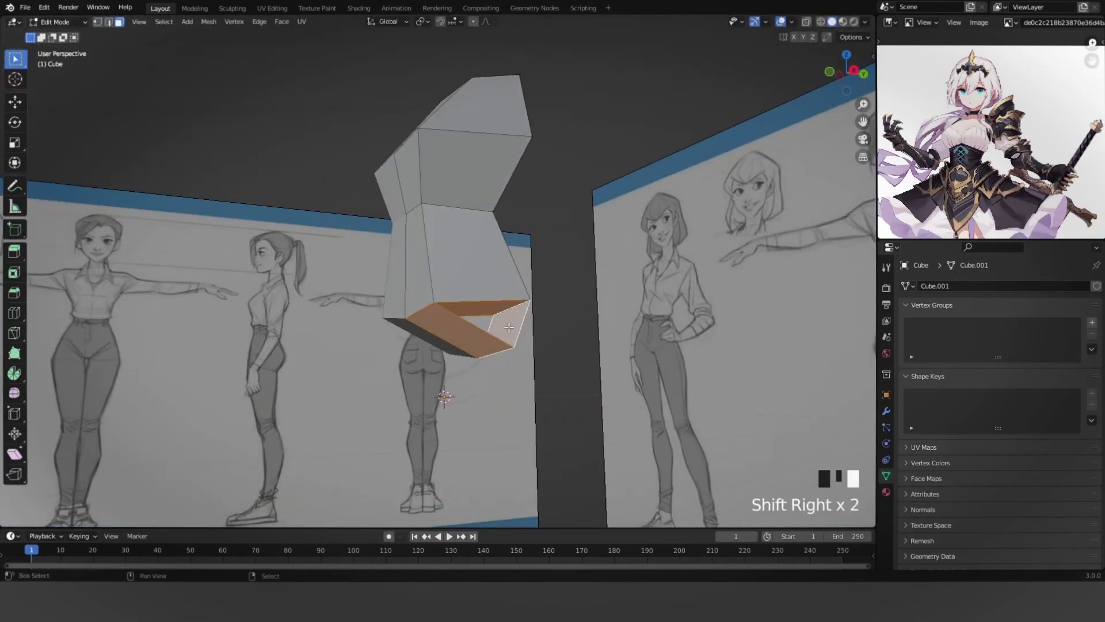
right_click(502, 311)
right_click(510, 323, "shift")
key("x")
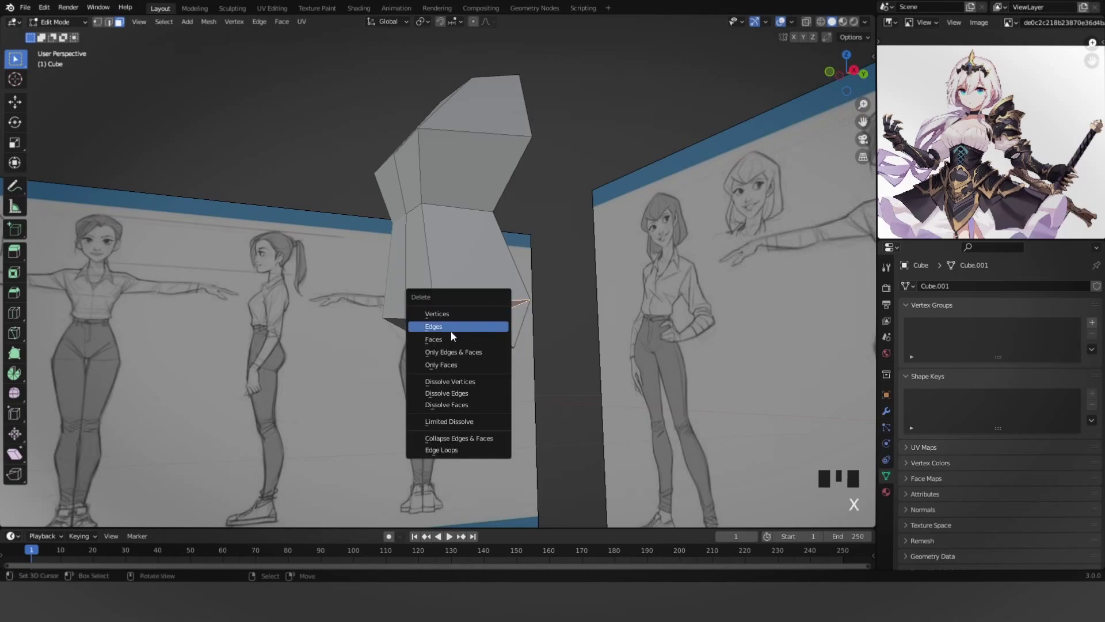
left_click(442, 334)
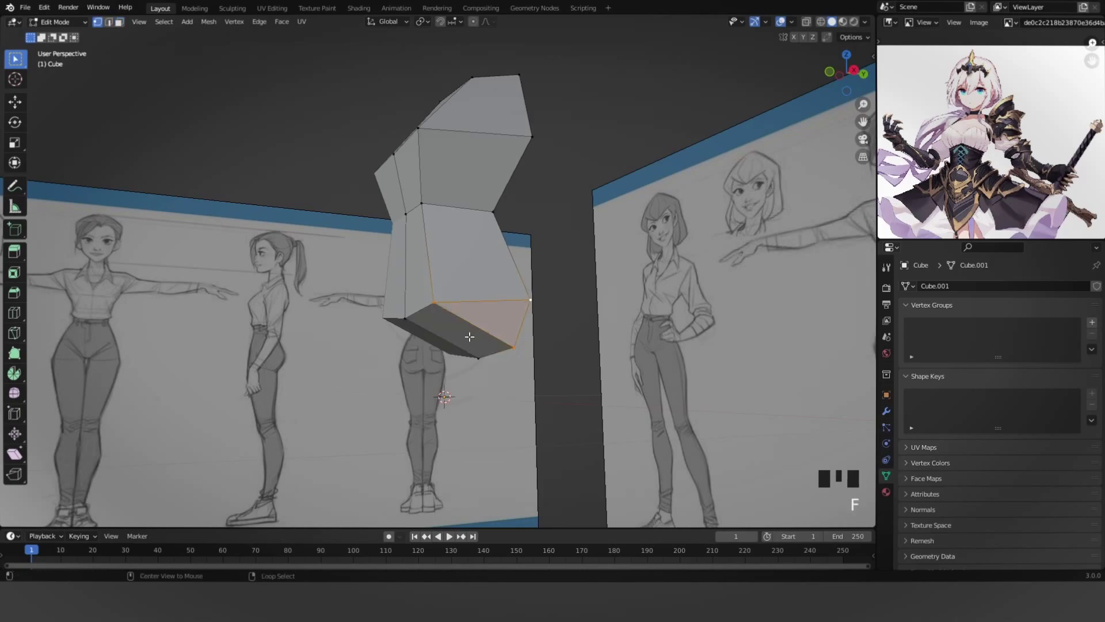
Turn off Clipping in the Mirror modifier.
key("KP_1")
left_click(887, 411)
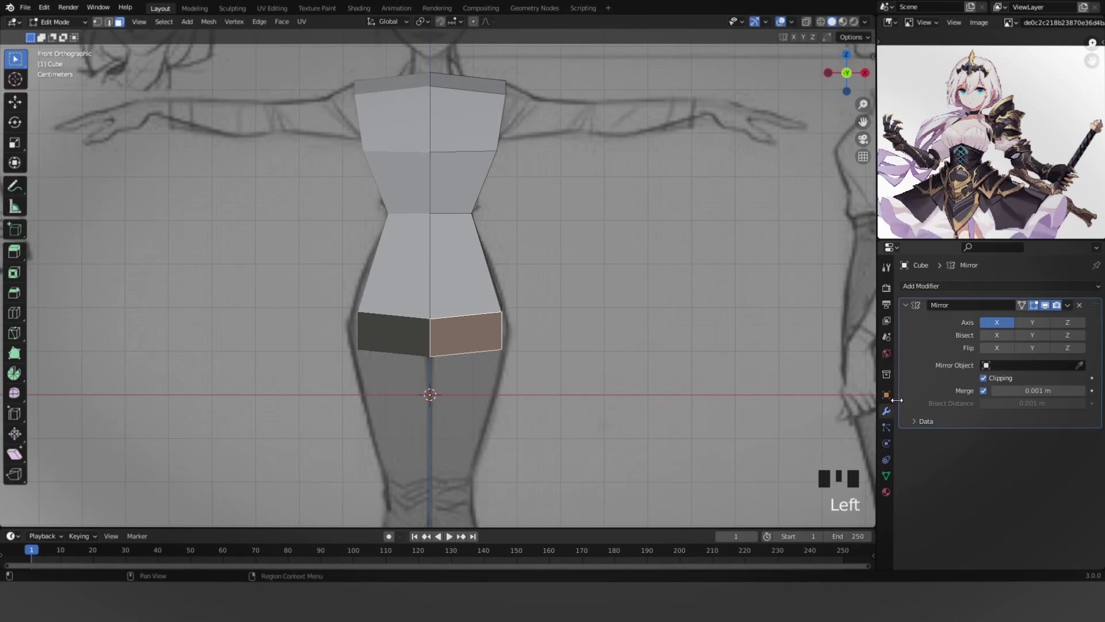
scroll(662, 334, "down", 3)
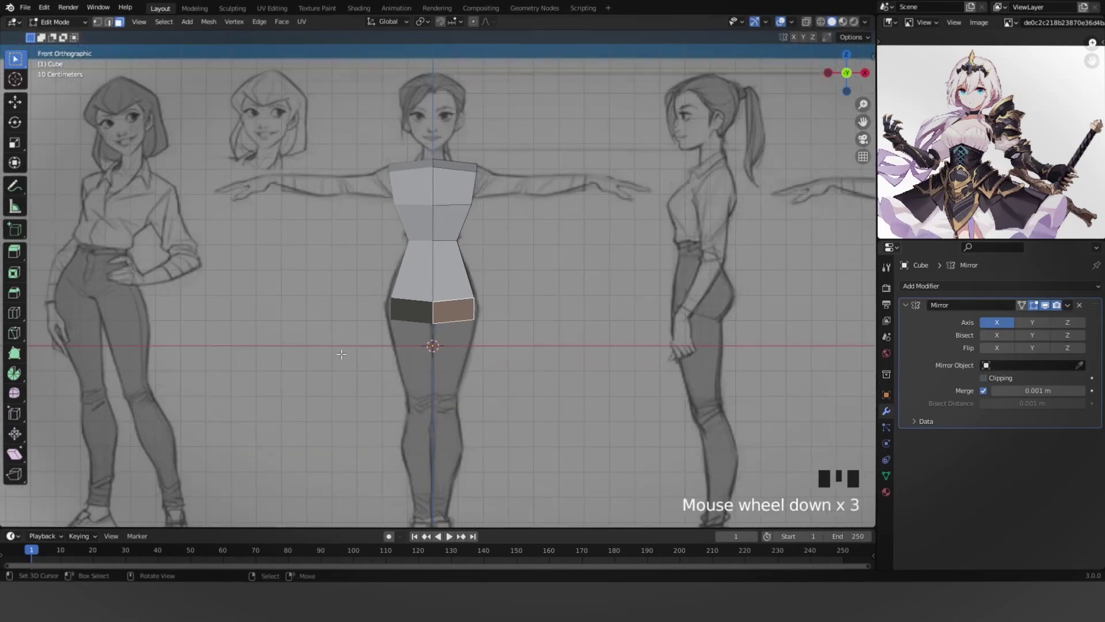
Extrude the hip's bottom face down into a leg and move its end to ankle height in the front view.
scroll(644, 311, "up", 5)
middle_click_drag(633, 271, 629, 322, "shift")
scroll(644, 312, "down", 1)
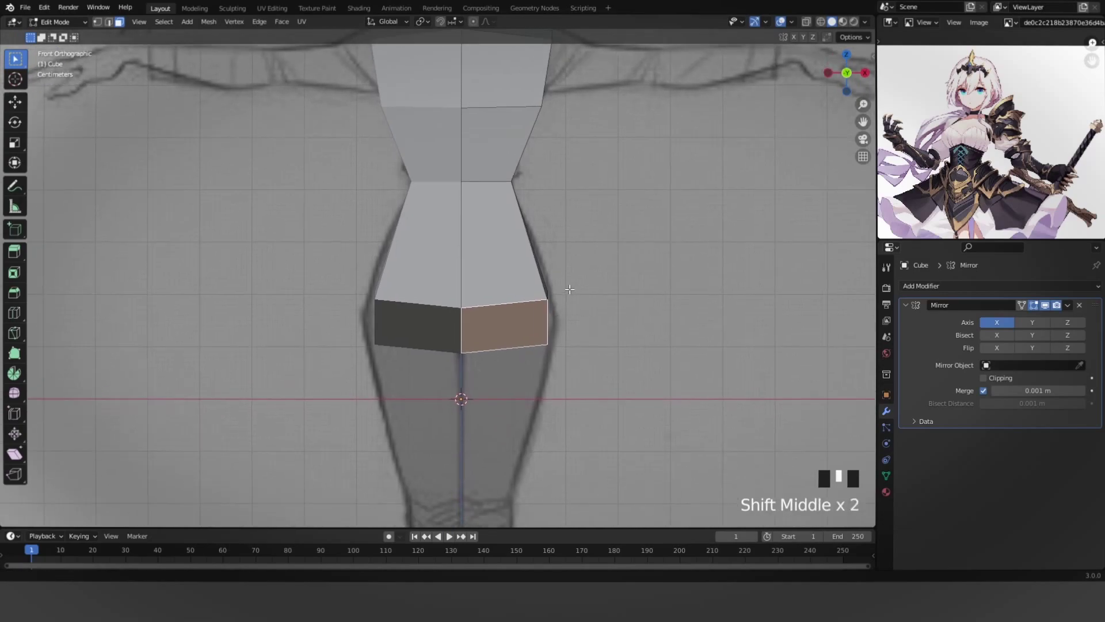
scroll(610, 325, "down", 2)
key("e")
left_click(592, 464)
middle_click_drag(599, 412, 592, 279, "shift")
key("g")
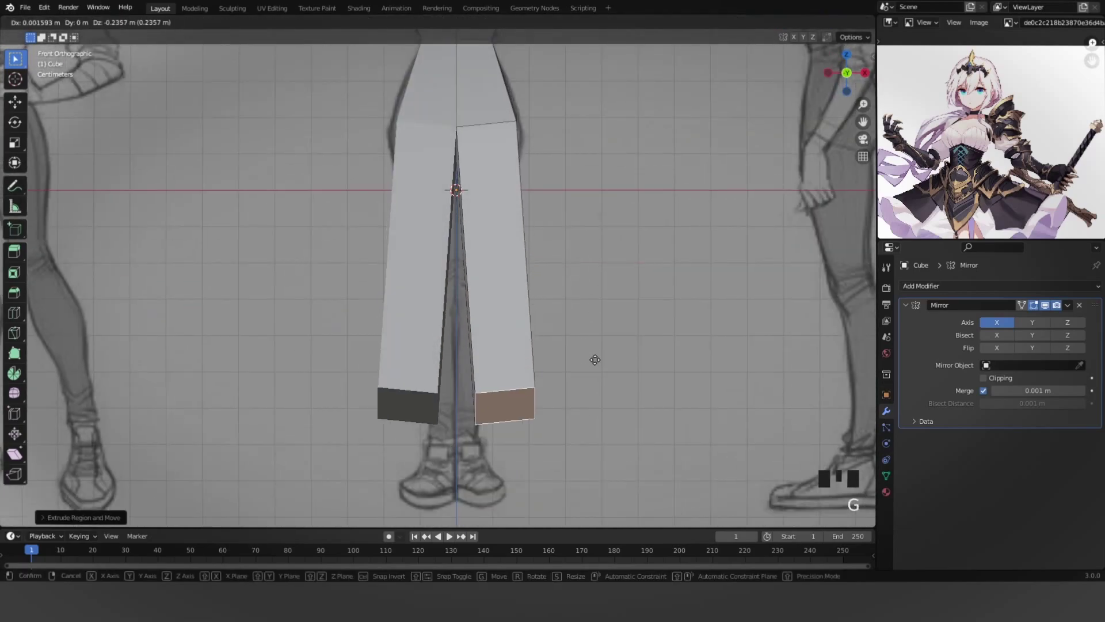
left_click(586, 383)
Flatten the leg's slanted bottom face by scaling it to 0 along Z.
key("z")
left_click(633, 387)
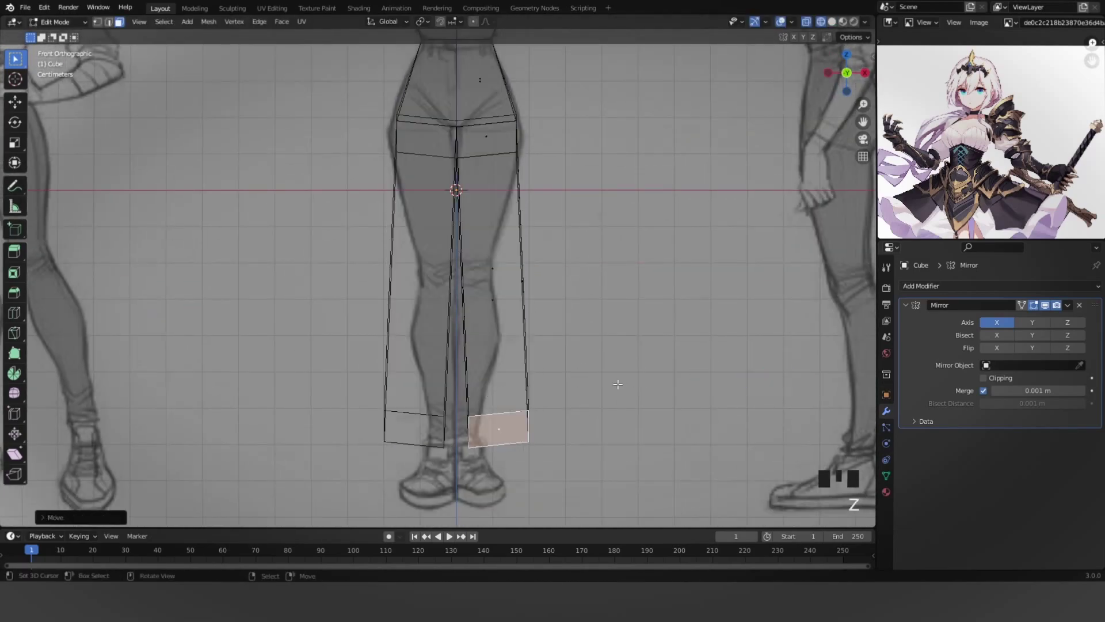
key("s")
key("0")
left_click(617, 384)
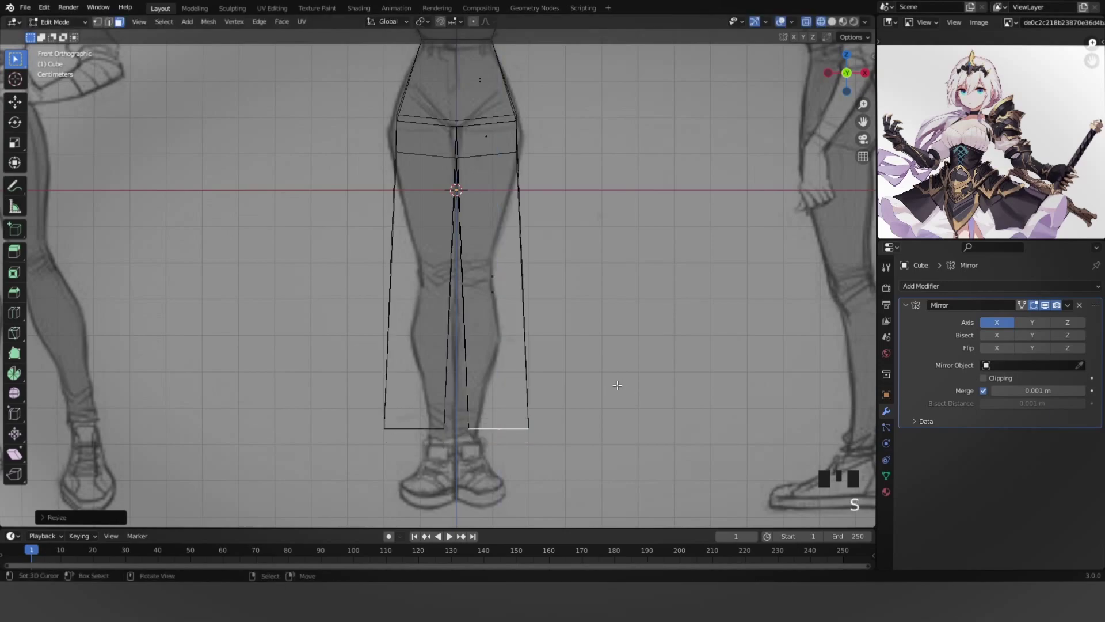
Scale down the leg's bottom face and fit it to the front figure's ankle.
key("s")
left_click(537, 407)
key("g")
left_click(532, 425)
Add a loop cut across the leg at the knee and move its vertices to follow the side-view outline.
key("KP_3")
key("ctrl+r")
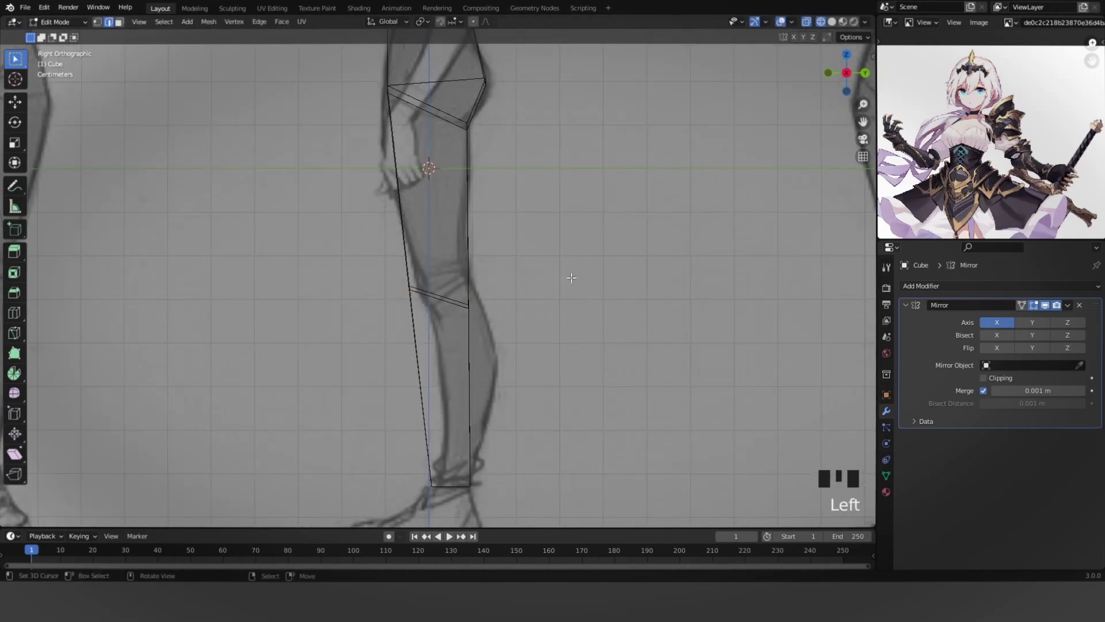
key("g")
left_click(567, 234)
Compare the body and leg mesh with the front reference in both solid and wireframe display.
key("1")
scroll(436, 328, "up", 4)
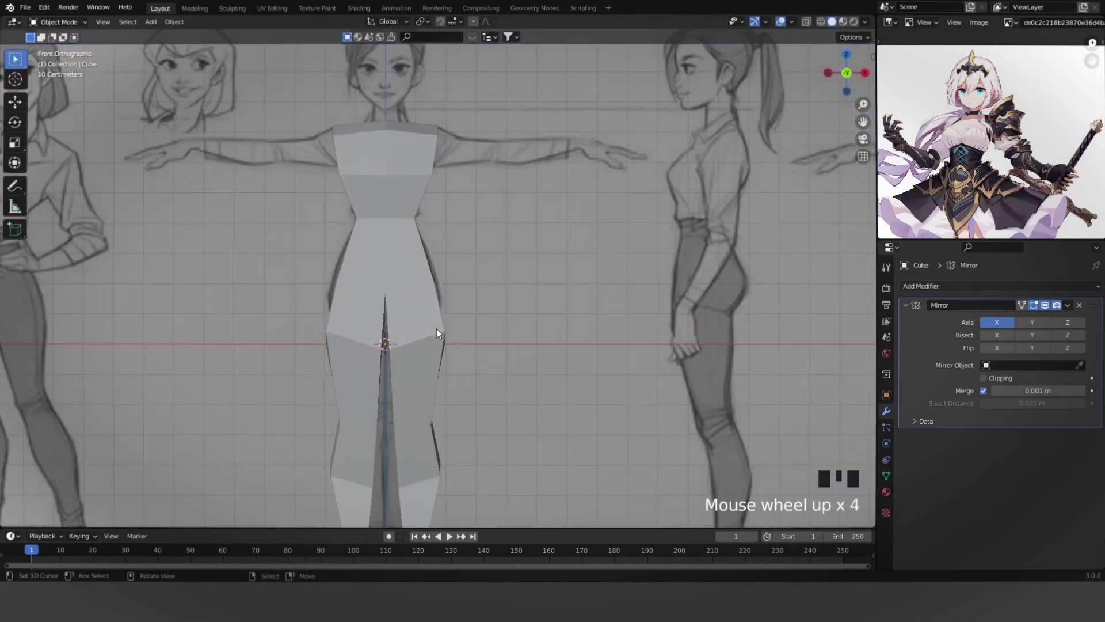
key("Tab")
scroll(499, 300, "down", 2)
key("alt+a")
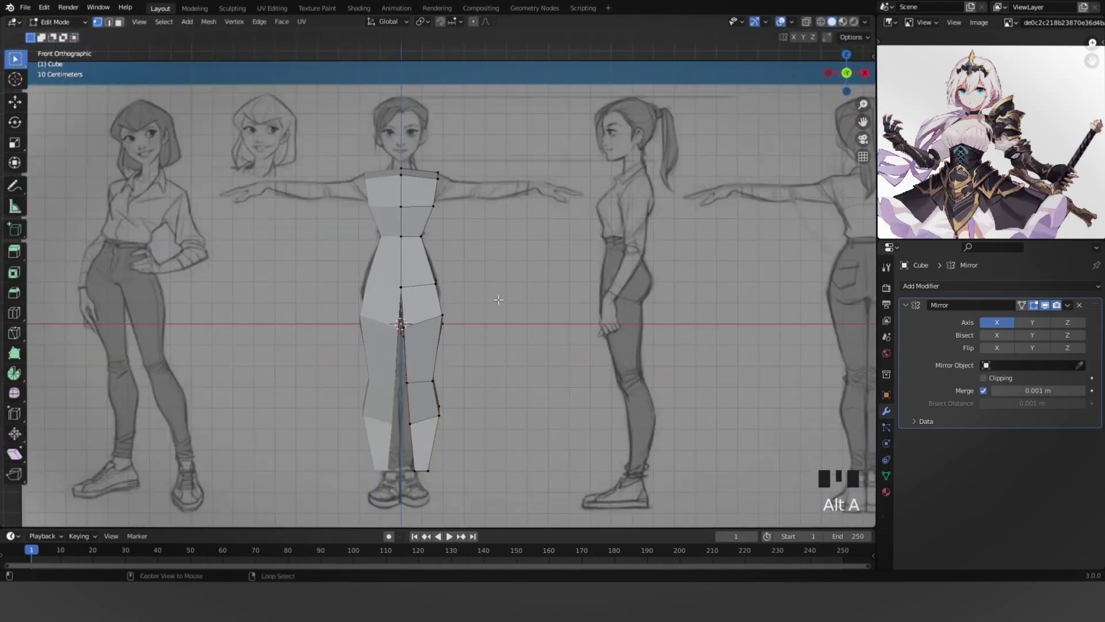
middle_click_drag(499, 299, 532, 332, "shift")
scroll(518, 331, "up", 6)
key("z")
key("z")
scroll(518, 345, "down", 5)
key("Tab")
key("z")
key("Tab")
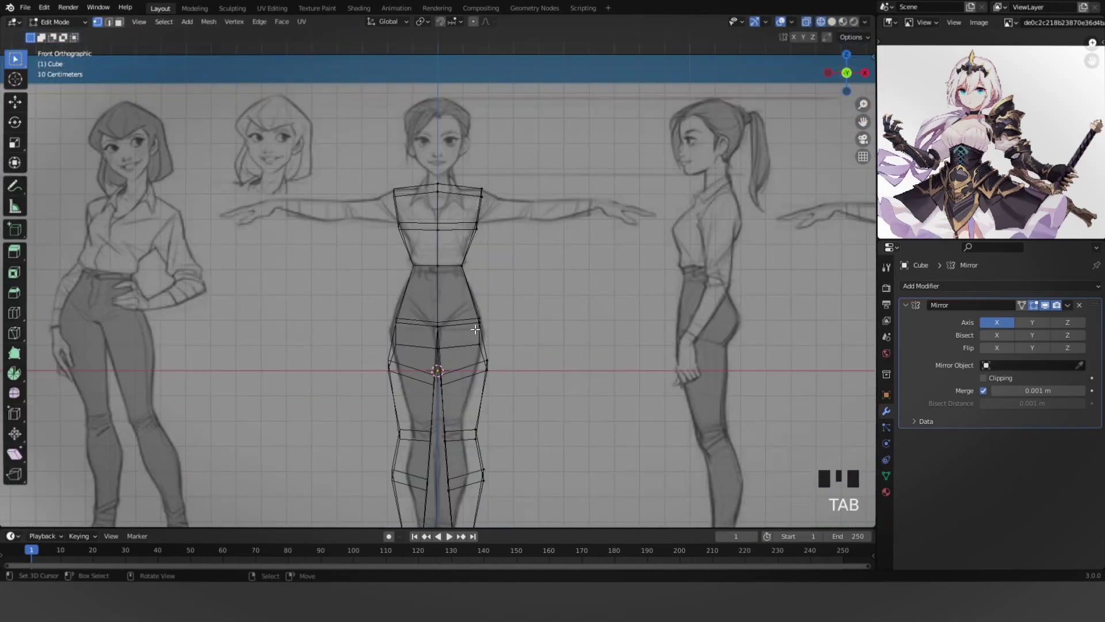
Move the outer hip vertices to follow the front figure's outline.
scroll(475, 329, "up", 4)
left_click_drag(505, 392, 607, 326)
scroll(606, 326, "up", 1)
key("g")
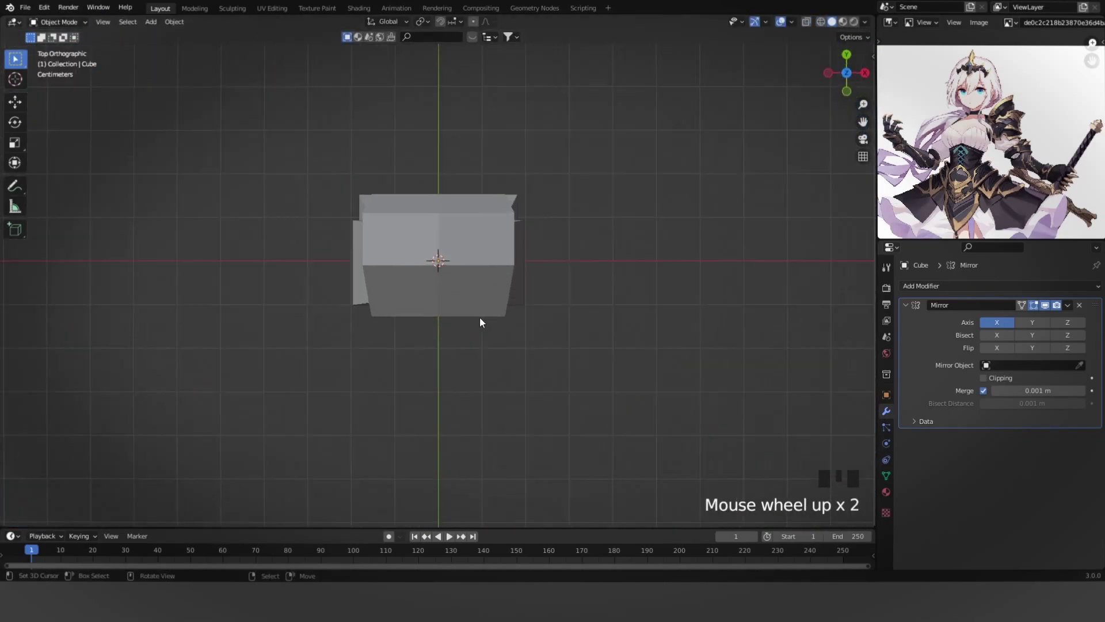
Add a vertical loop cut along the middle of the leg's outer side, from the hip downward.
key("Tab")
middle_click_drag(480, 323, 437, 300)
scroll(438, 299, "down", 2)
key("ctrl+r")
left_click(458, 319)
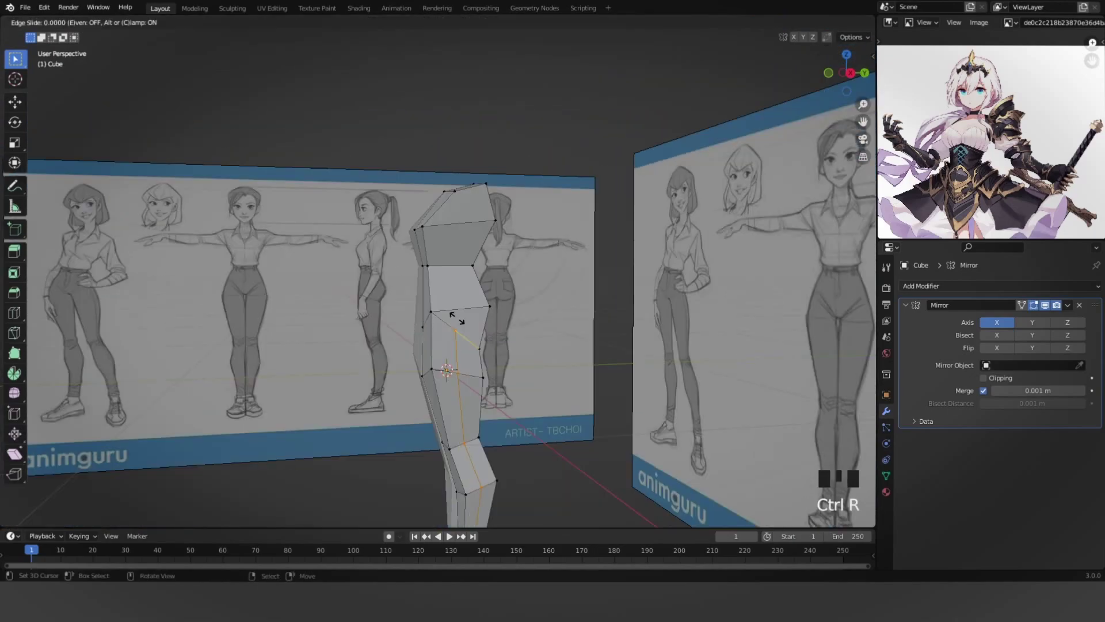
left_click(458, 318)
key("KP_3")
key("ctrl+r")
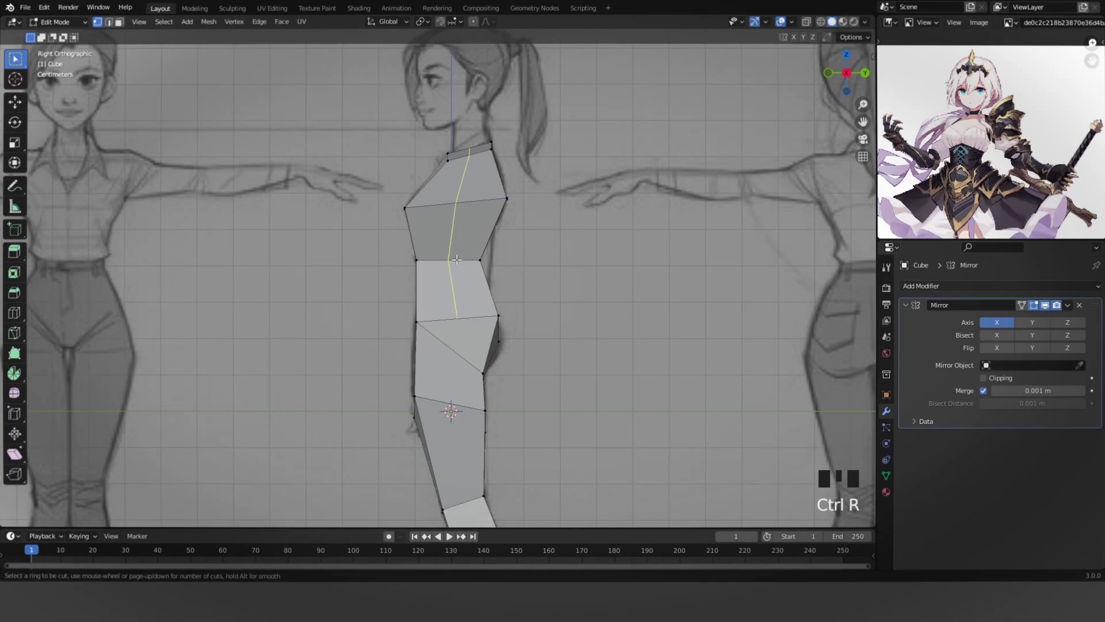
scroll(469, 358, "down", 2)
key("k")
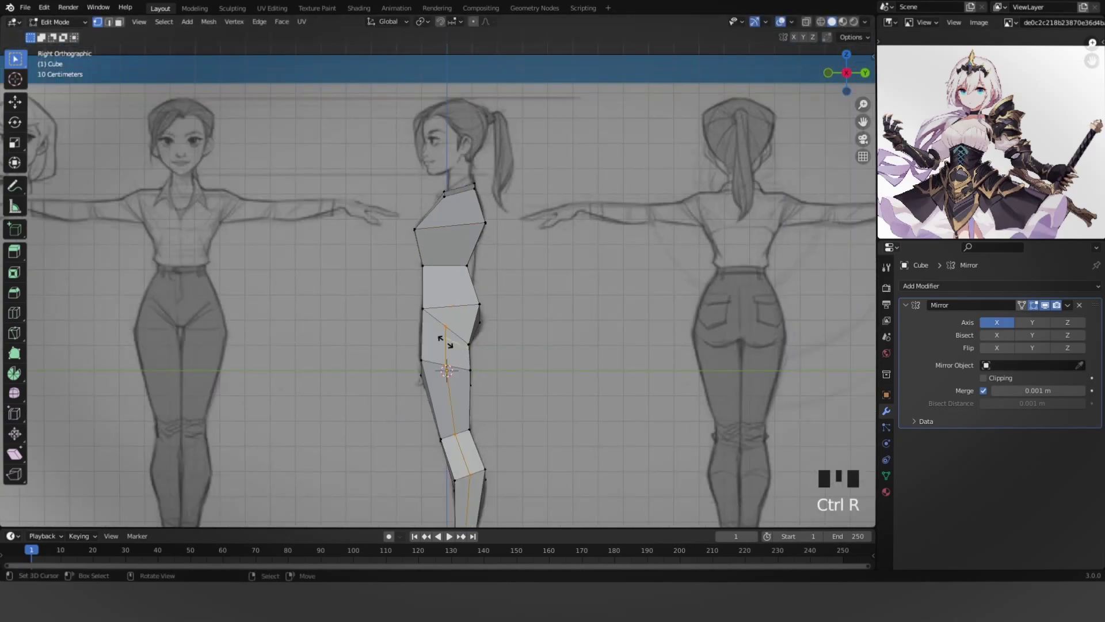
left_click(446, 342)
Continue the leg's side edge with a Knife cut up through the hips, waist and chest to the shoulder.
scroll(486, 325, "up", 3)
key("k")
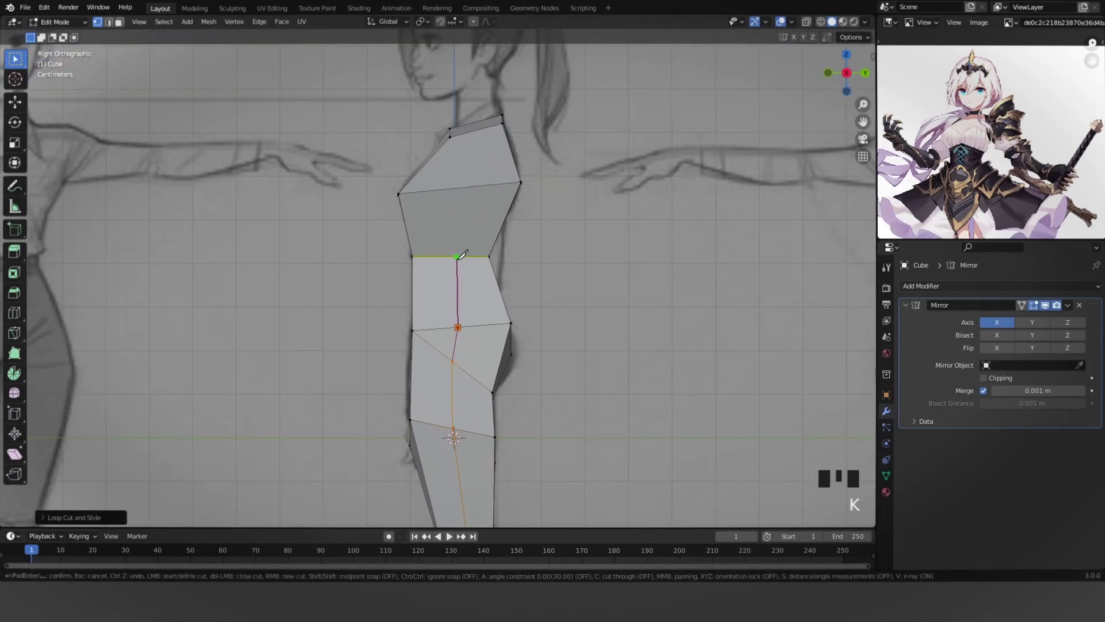
left_click(475, 122)
key("Return")
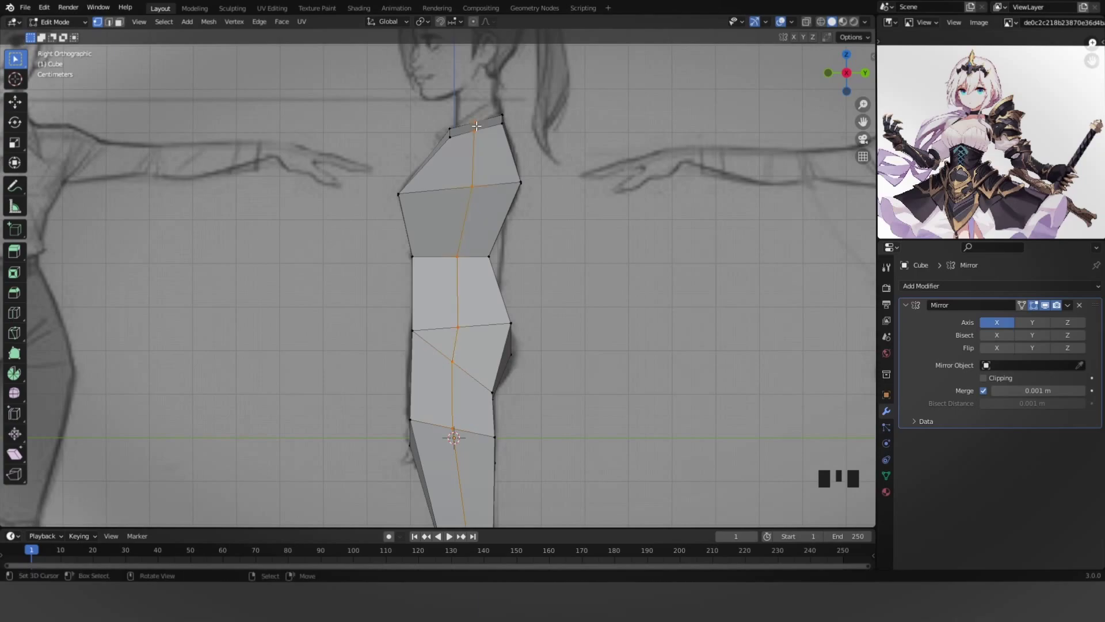
Turn Clipping back on in the Mirror modifier.
middle_click_drag(501, 236, 471, 281)
scroll(578, 298, "up", 2)
key("grave")
left_click(409, 190)
scroll(409, 190, "down", 2)
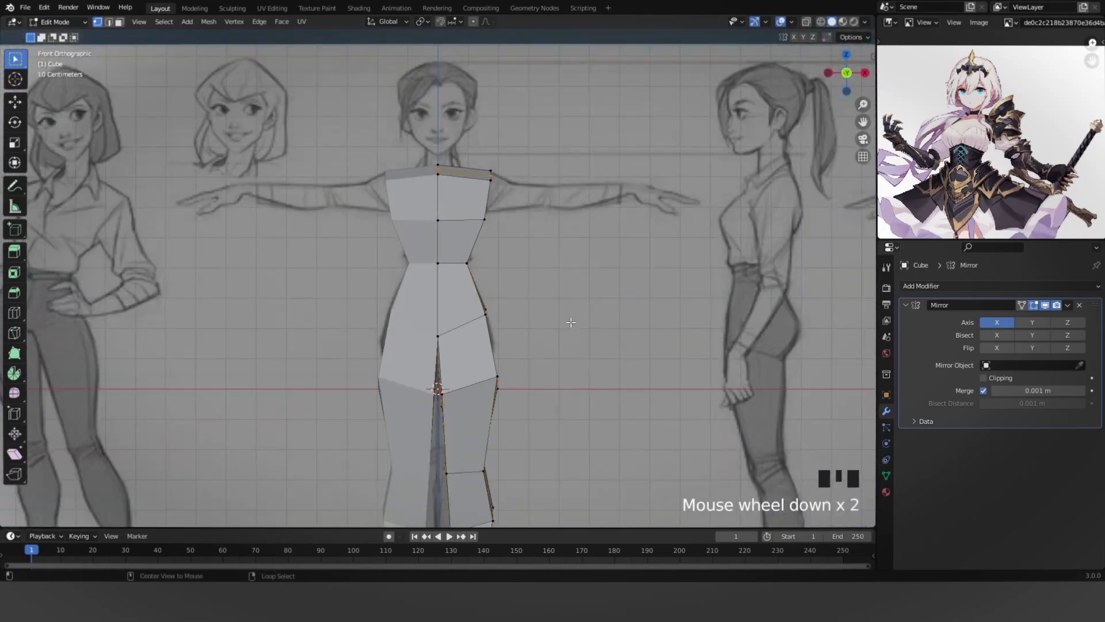
key("alt+s")
right_click(590, 284)
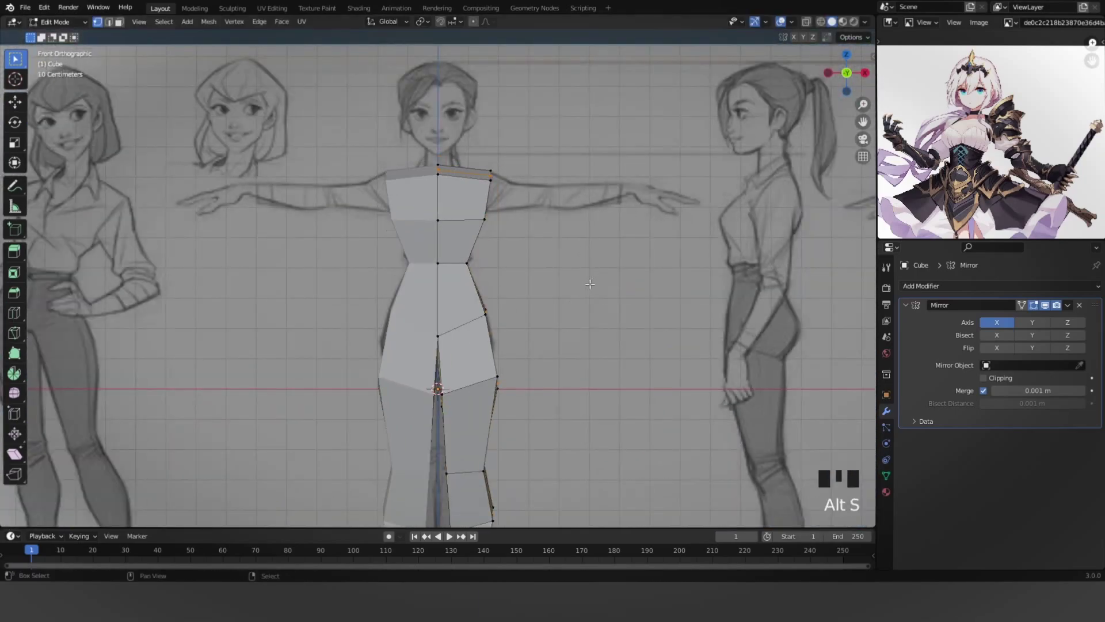
left_click(979, 378)
Try to push the body's side edge line outward with Shrink/Fatten.
key("alt+s")
left_click(568, 321)
middle_click_drag(568, 320, 485, 273)
key("ctrl+z")
key("z")
key("alt+s")
right_click(599, 276)
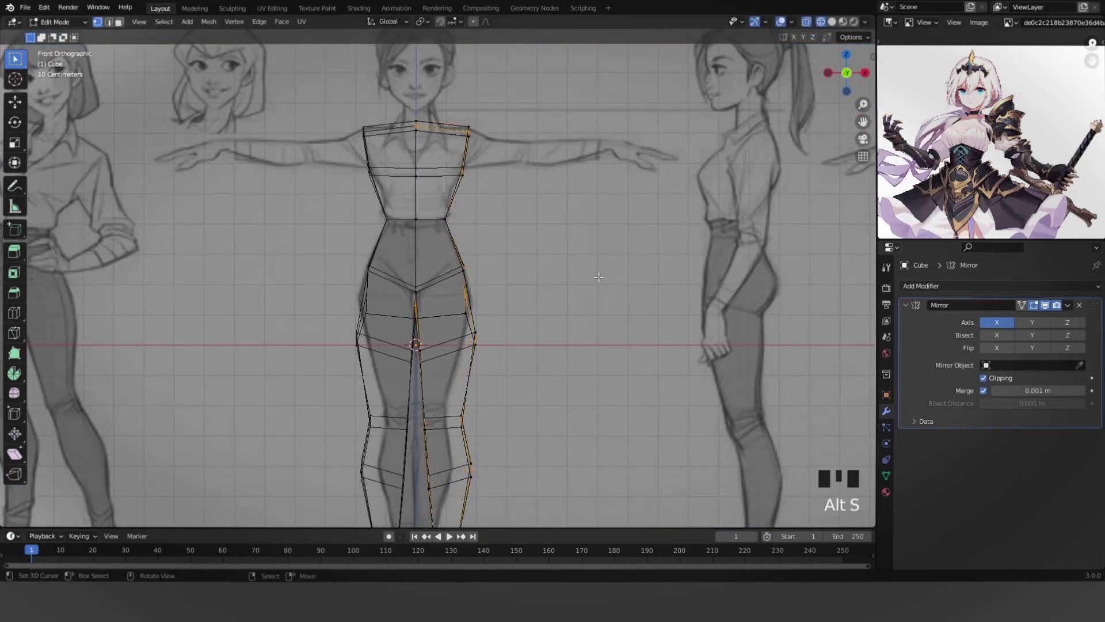
Recalculate the normals of the whole mesh and return to solid shading.
key("a")
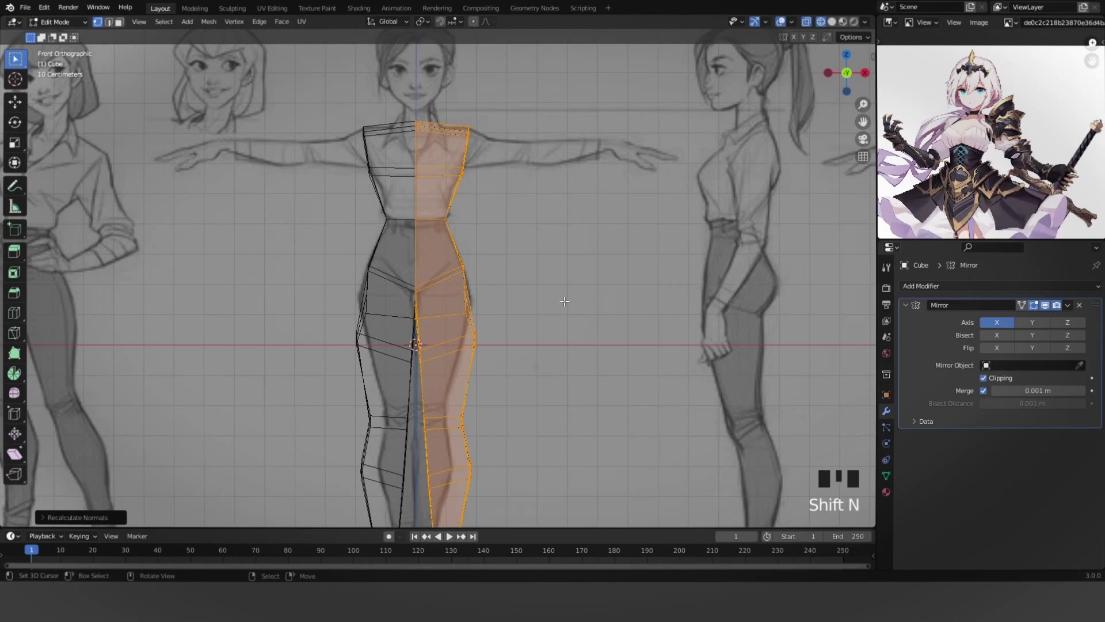
key("alt+a")
middle_click_drag(564, 301, 426, 316)
key("z")
left_click(464, 316)
Push the edge line along the body's side outward about 0.018 m with Shrink/Fatten.
key("alt+a")
key("alt+s")
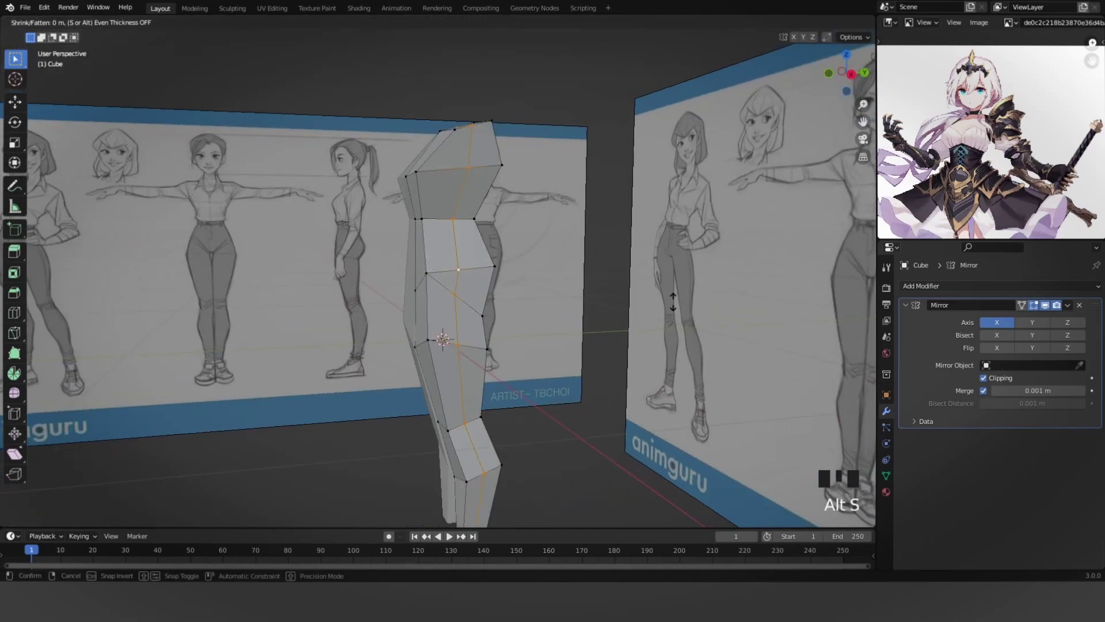
right_click(669, 317)
key("KP_1")
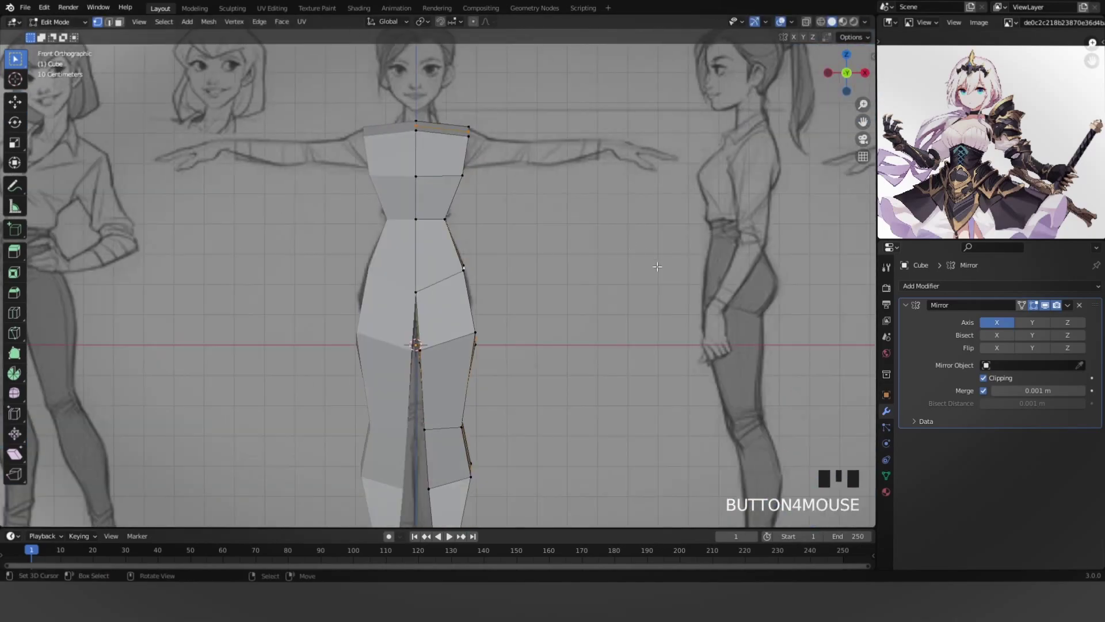
key("alt+s")
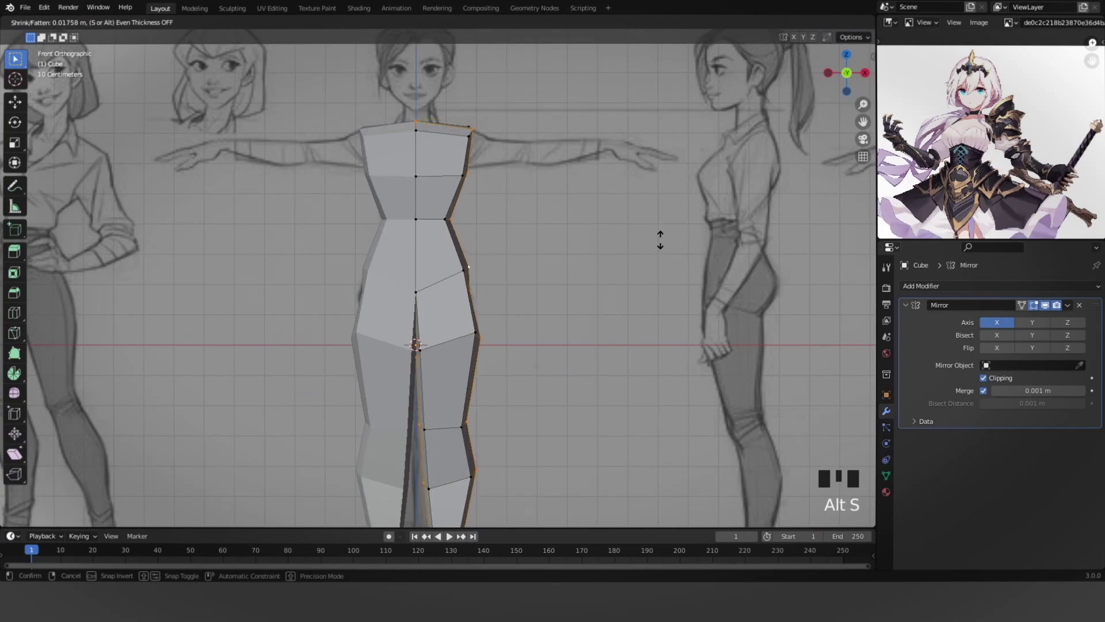
left_click(661, 240)
Select the front outer edge line of the hip and leg and edge-slide it toward the front centre.
scroll(633, 259, "down", 3)
key("z")
key("z")
middle_click_drag(645, 298, 564, 305)
scroll(518, 311, "up", 2)
right_click(447, 346, "alt+shift")
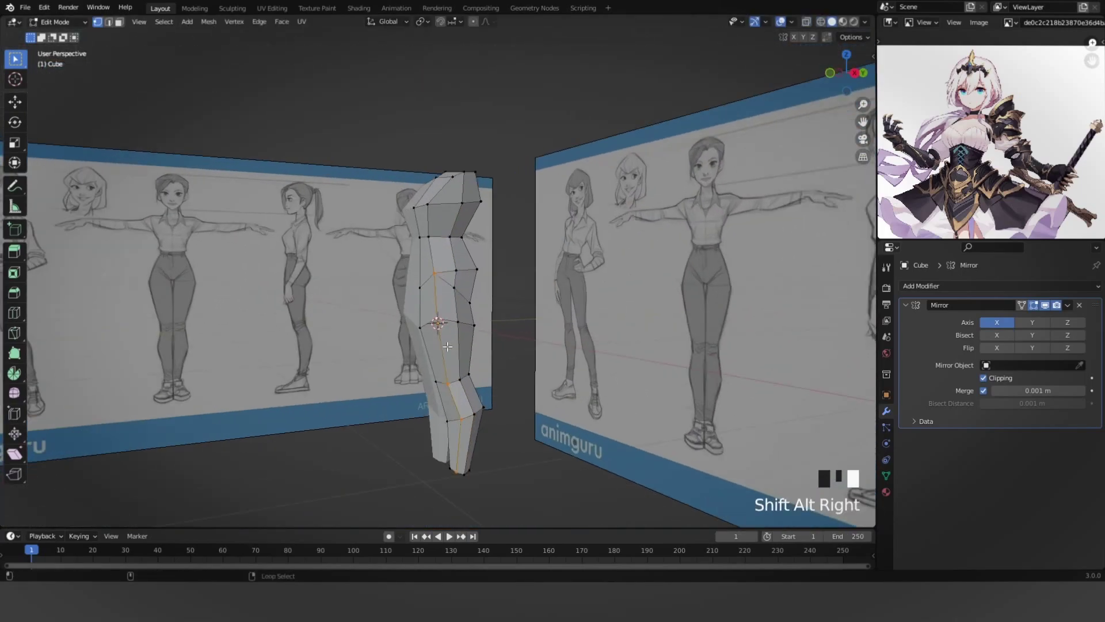
key("KP_1")
middle_click_drag(447, 346, 489, 368, "shift")
scroll(489, 368, "up", 4)
key("g")
key("g")
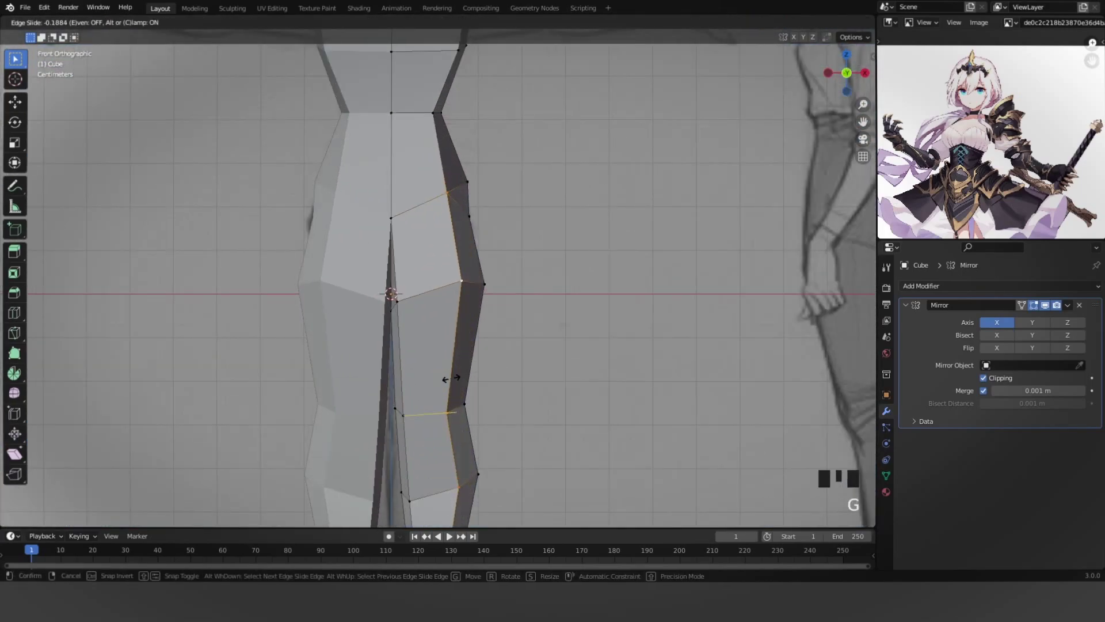
left_click(428, 385)
key("g")
key("g")
Add a horizontal loop cut between waist and hips and move its back and side vertices to follow the side-view figure.
key("ctrl+r")
left_click(495, 288)
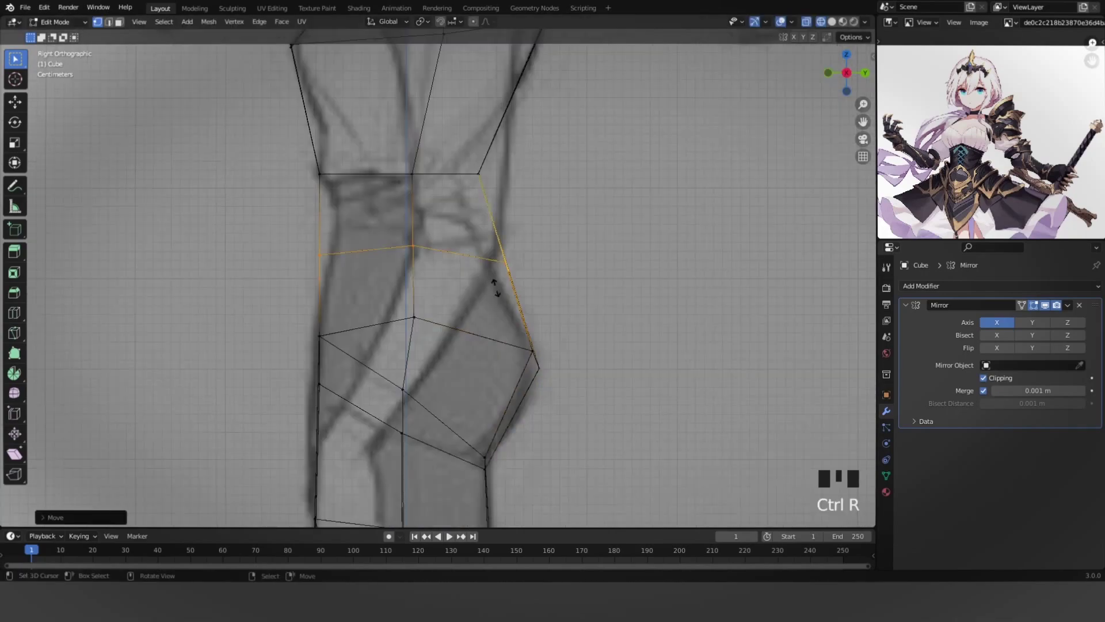
key("g")
left_click(547, 229)
left_click_drag(387, 270, 464, 222)
key("g")
left_click(465, 233)
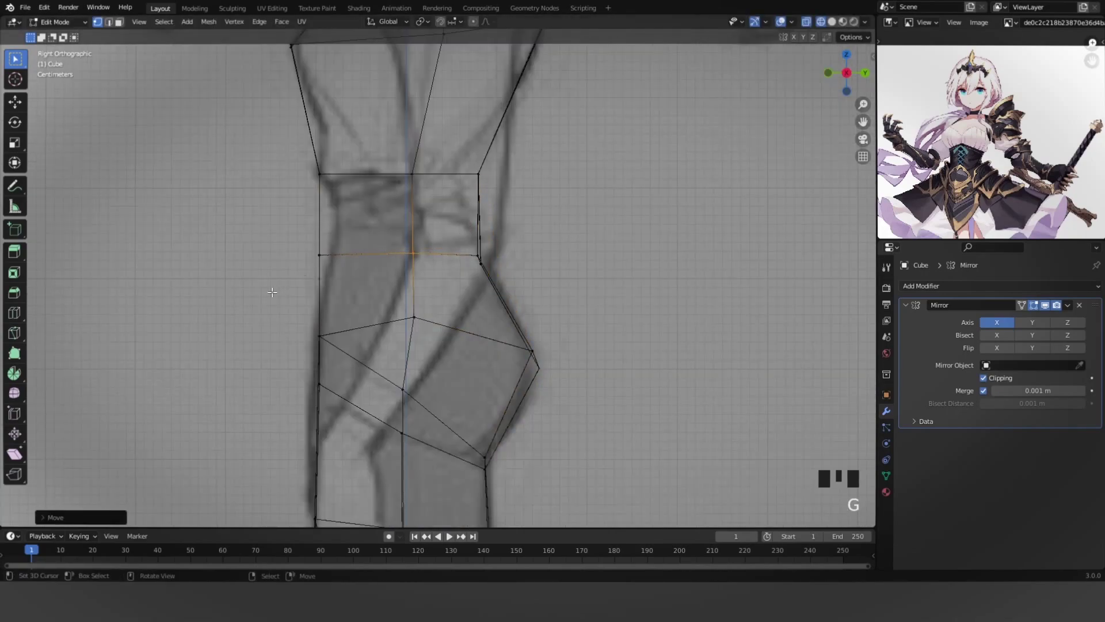
middle_click_drag(528, 360, 437, 259)
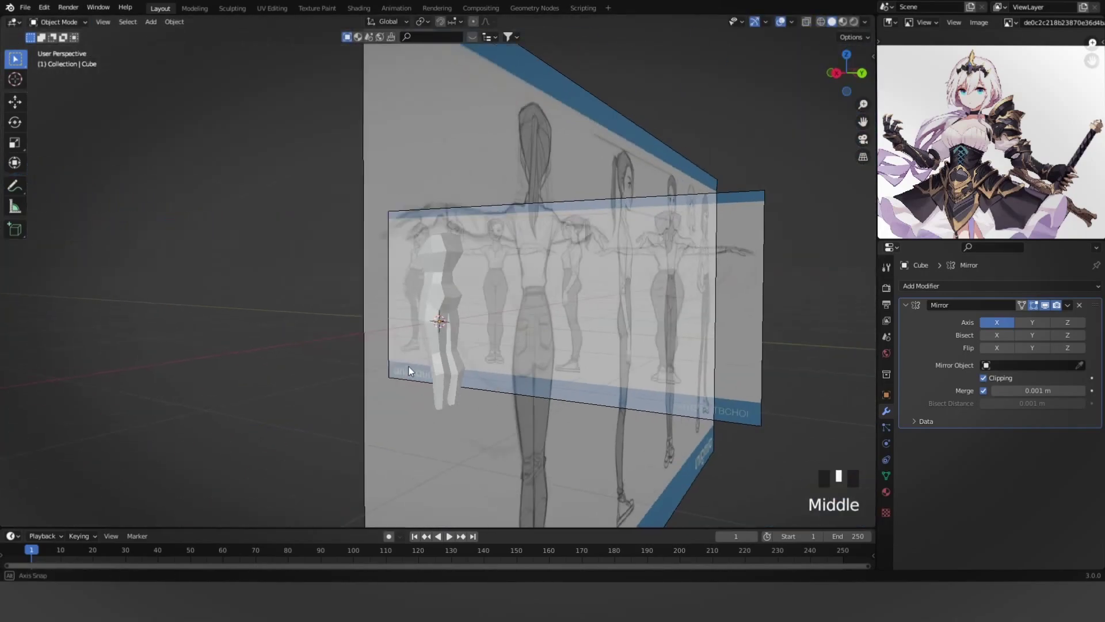
key("KP_1")
scroll(434, 254, "up", 3)
key("Tab")
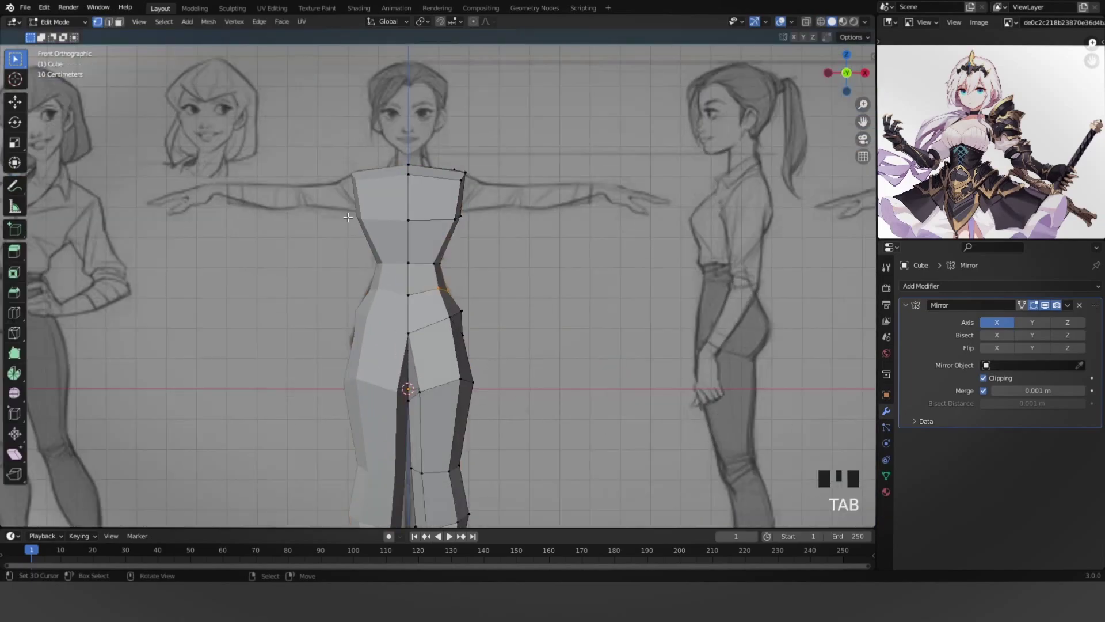
Move the outer shoulder and armpit vertices inward in the front view so the upper torso follows the reference outline.
key("alt+a")
key("z")
key("z")
left_click_drag(377, 322, 604, 148)
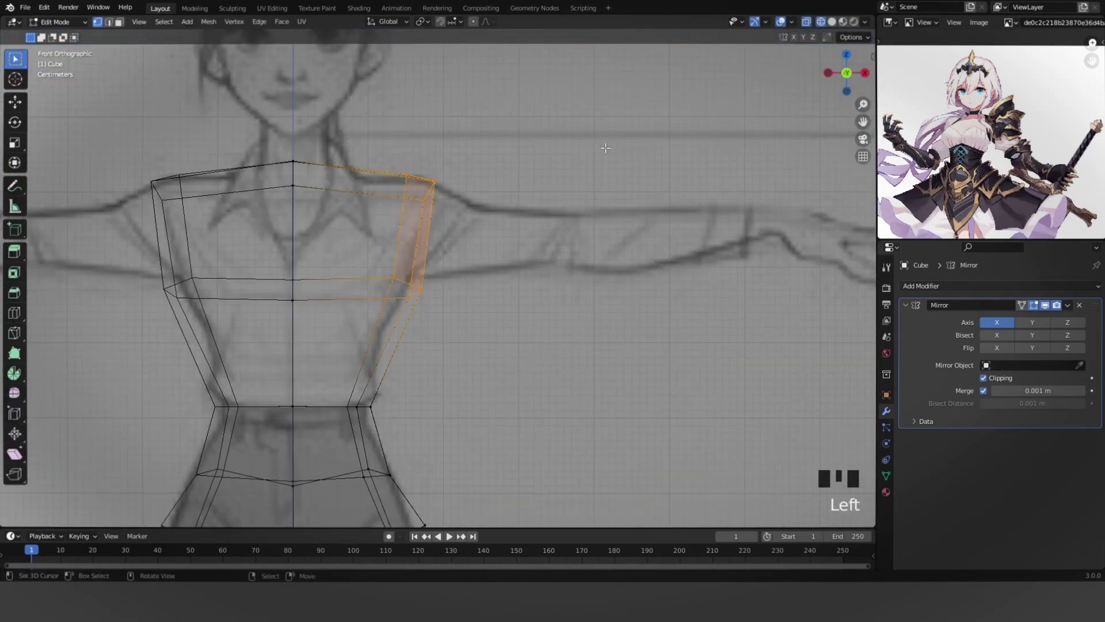
key("z")
key("r")
left_click(647, 190)
key("z")
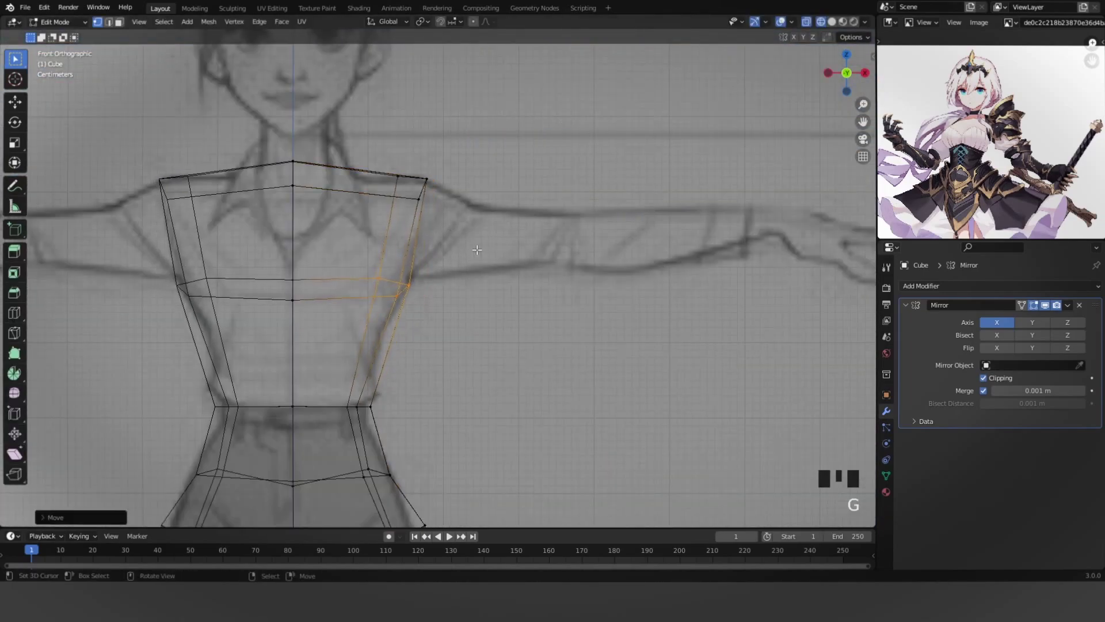
scroll(449, 242, "up", 3)
key("g")
left_click(451, 240)
key("z")
In the side view, pull the off-centre front and back vertices at the waist and upper hip inward to round the torso.
scroll(452, 240, "down", 5)
key("KP_3")
key("alt+a")
middle_click_drag(403, 287, 584, 299)
key("KP_3")
right_click(392, 325)
key("g")
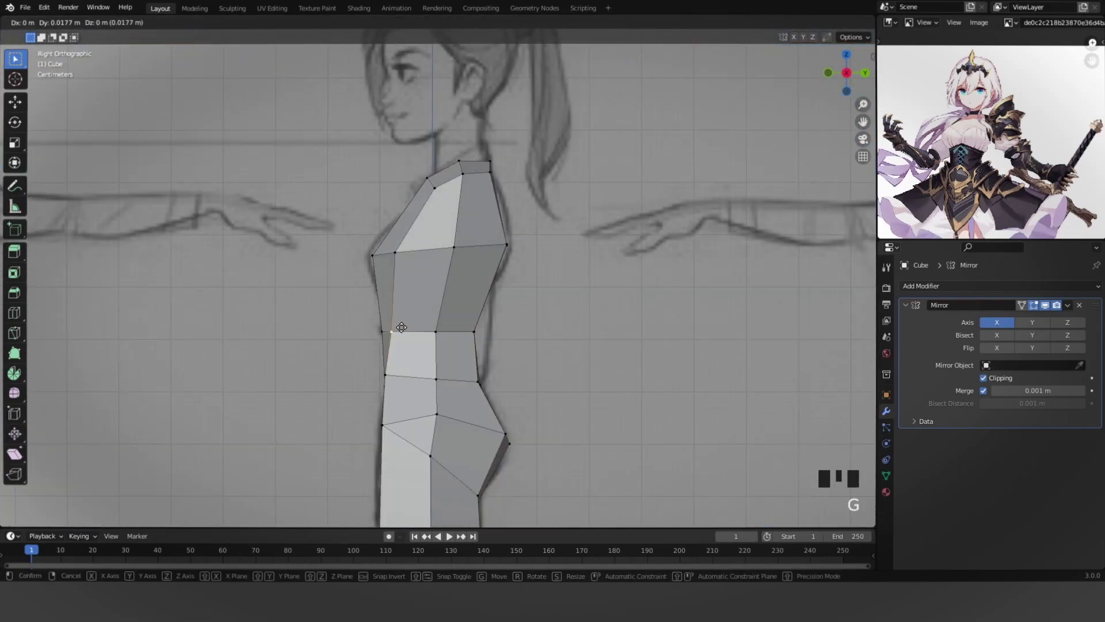
left_click(405, 326)
right_click(391, 367)
key("g")
left_click(403, 366)
right_click(466, 377)
key("g")
left_click(464, 377)
right_click(475, 332)
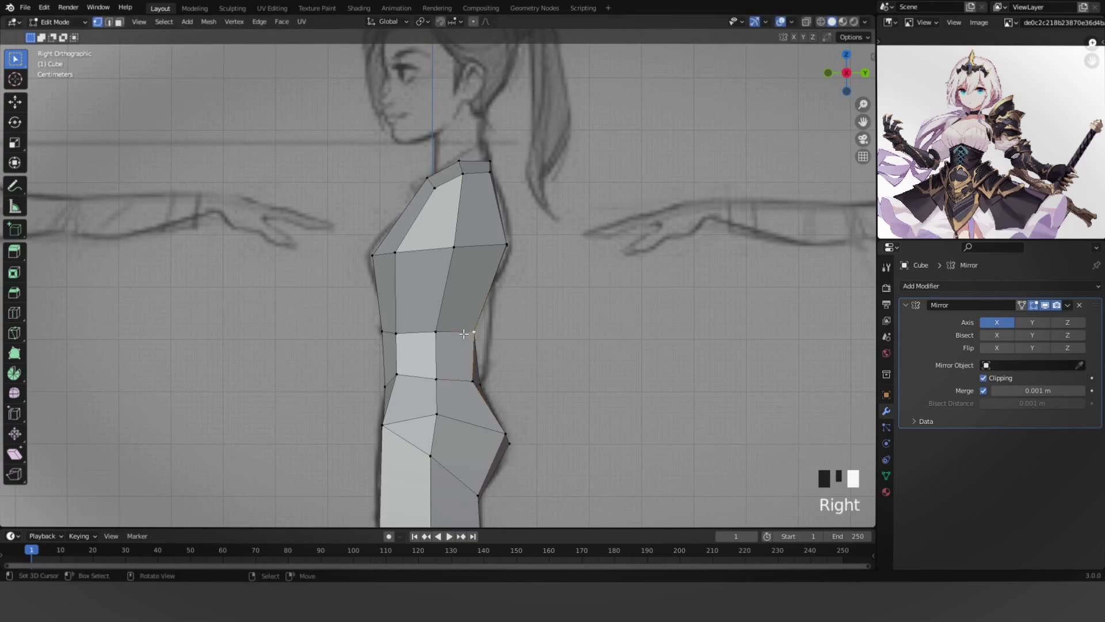
key("g")
left_click(476, 331)
scroll(472, 328, "down", 4)
key("KP_1")
key("Tab")
scroll(499, 319, "down", 1)
key("Tab")
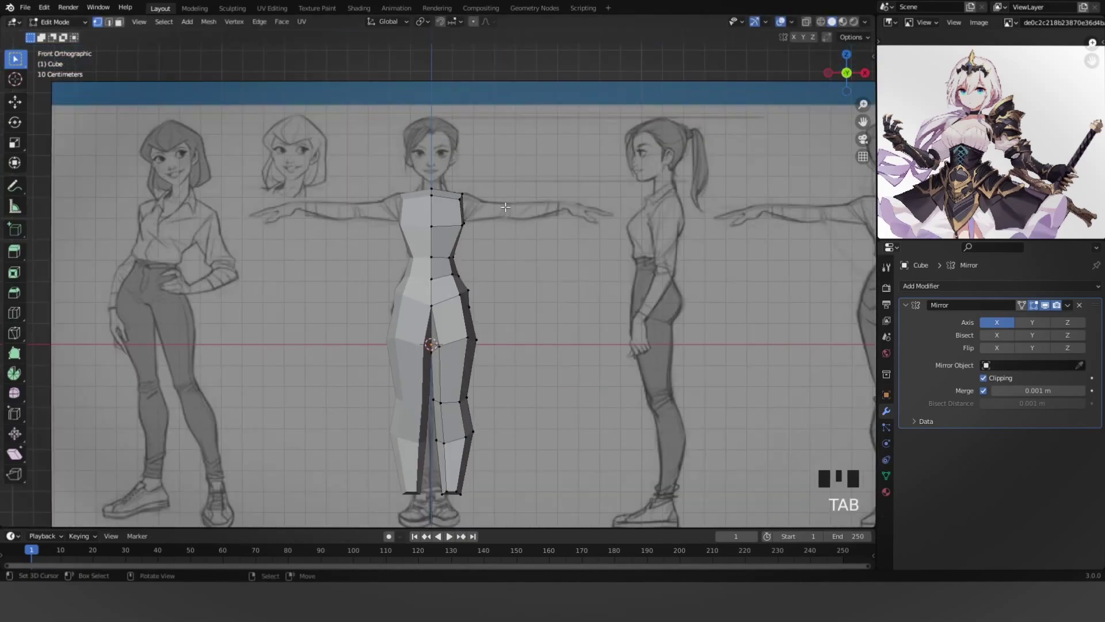
scroll(499, 319, "down", 4)
middle_click_drag(498, 319, 403, 317)
scroll(461, 276, "up", 5)
In the side view, move the side vertices at the armpit and shoulder forward to shape the arm opening over the drawn sleeve.
key("alt+a")
key("3")
right_click(507, 214)
scroll(549, 221, "down", 4)
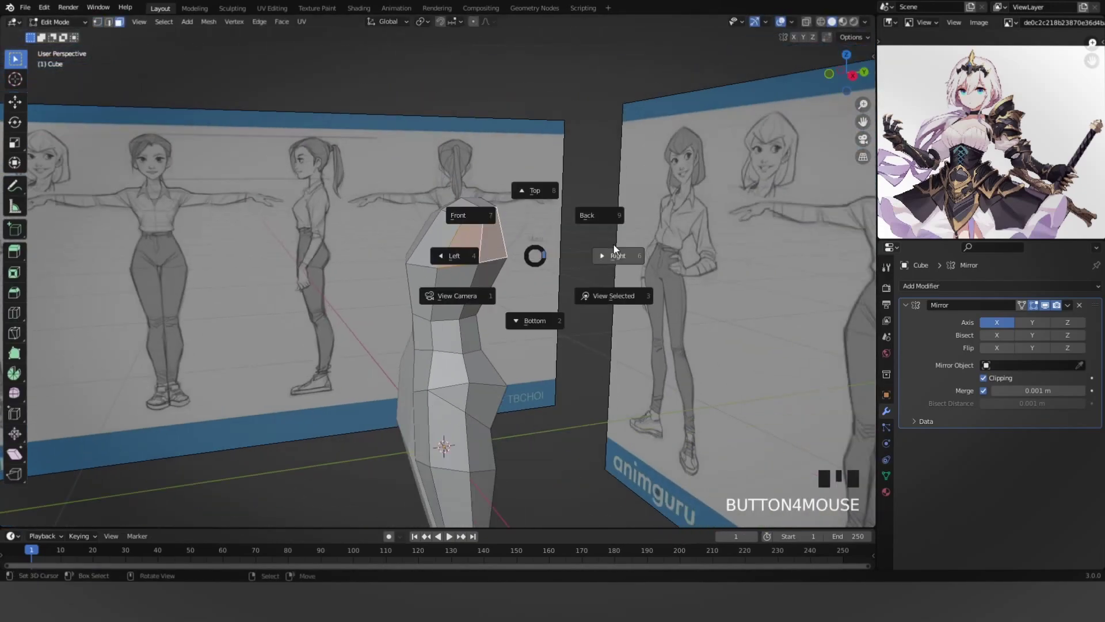
key("KP_3")
key("z")
key("1")
scroll(478, 241, "up", 5)
middle_click_drag(478, 242, 481, 268, "shift")
right_click(478, 268)
key("g")
left_click(462, 267)
right_click(484, 173)
key("g")
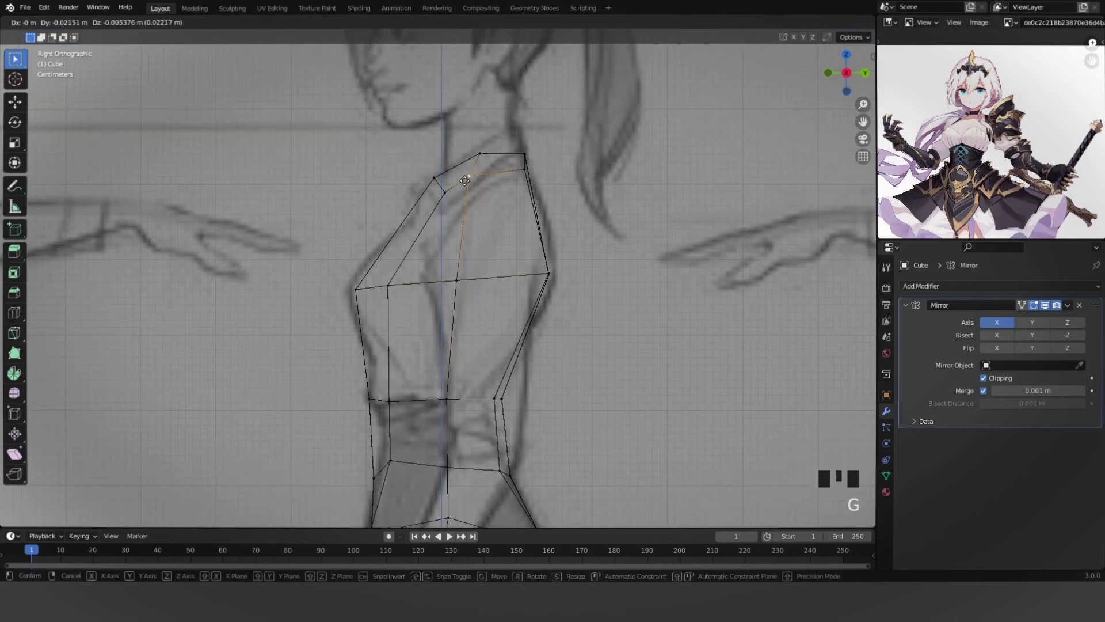
left_click(463, 183)
key("shift+z")
Extrude the shoulder's side face out to the wrist in the front view and scale the end down to fit the arm.
key("3")
right_click(484, 210)
key("grave")
left_click(364, 130)
scroll(493, 263, "down", 6)
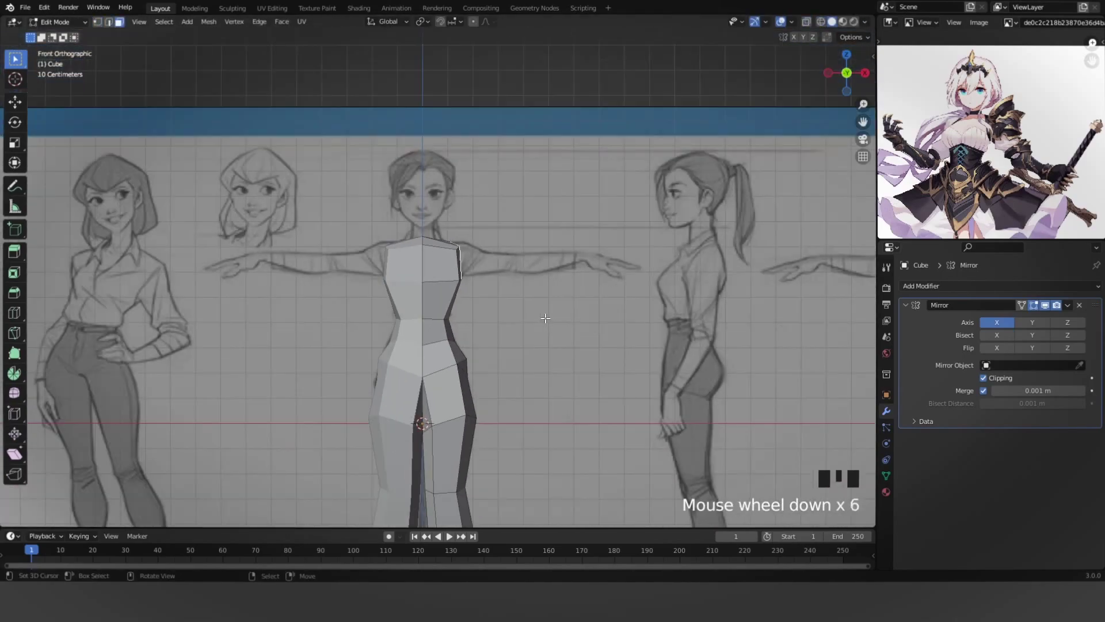
scroll(484, 251, "up", 4)
key("e")
left_click(751, 341)
key("g")
left_click(772, 355)
key("s")
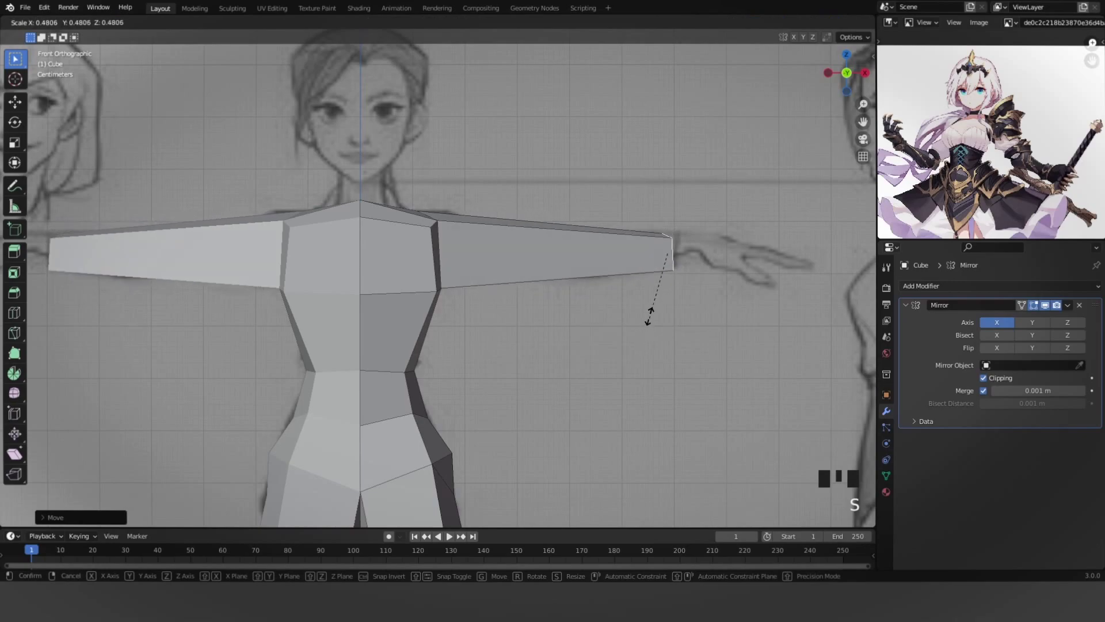
left_click(662, 309)
Flatten the wrist end face by scaling it to 0 along X, then position and shrink it to match the drawn wrist.
key("shift+z")
middle_click_drag(664, 309, 599, 353, "shift")
scroll(570, 372, "up", 2)
key("s")
left_click(613, 363)
key("g")
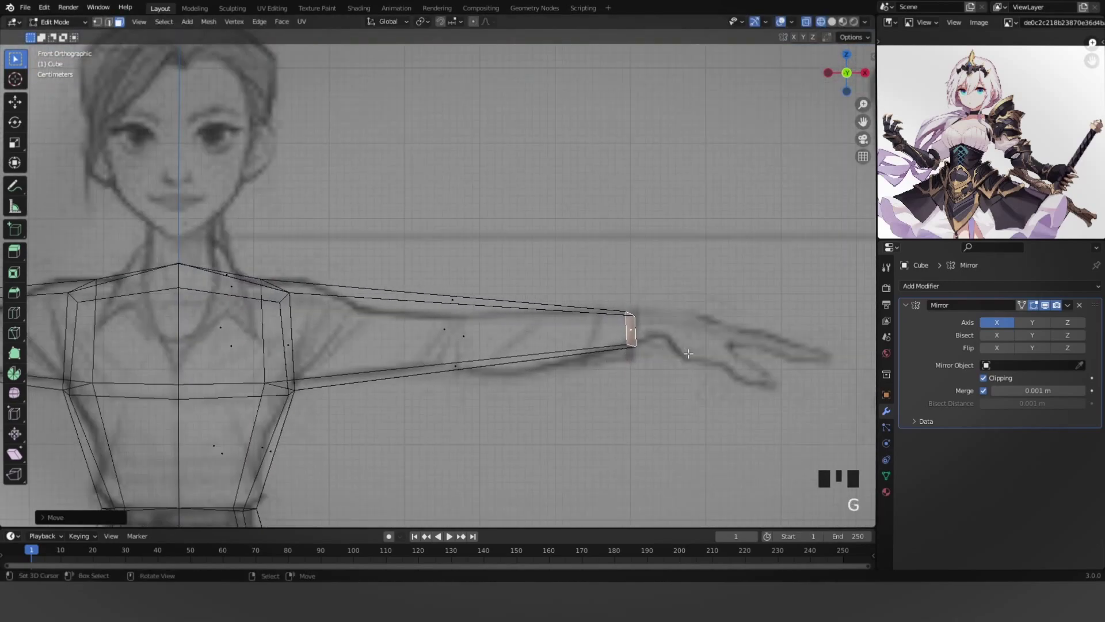
left_click(623, 353)
key("s")
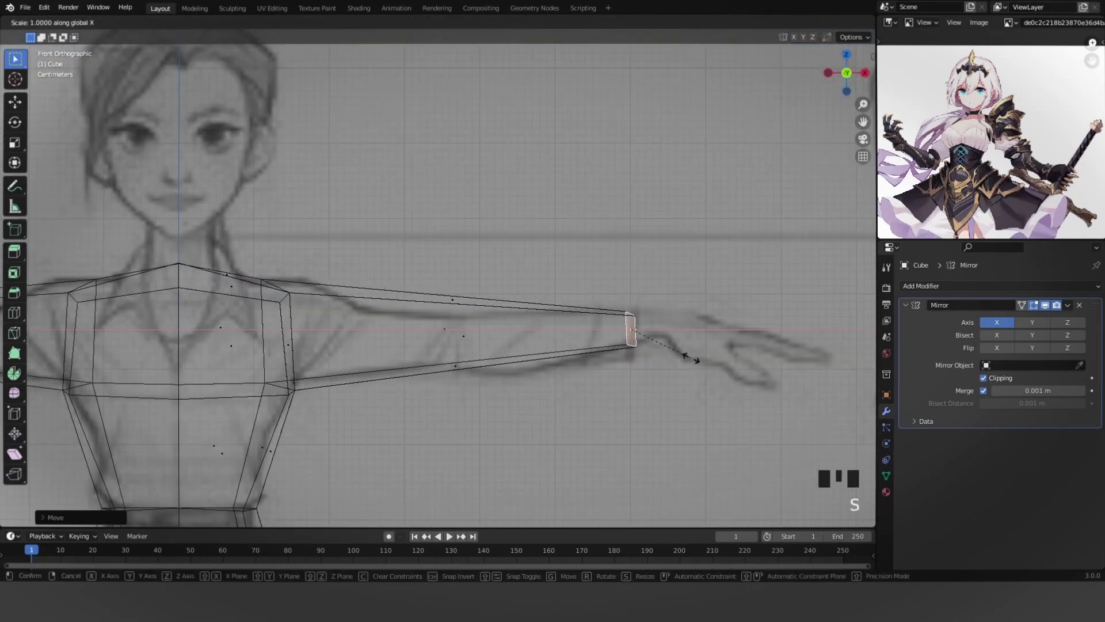
key("0")
left_click(690, 357)
key("g")
left_click(865, 346)
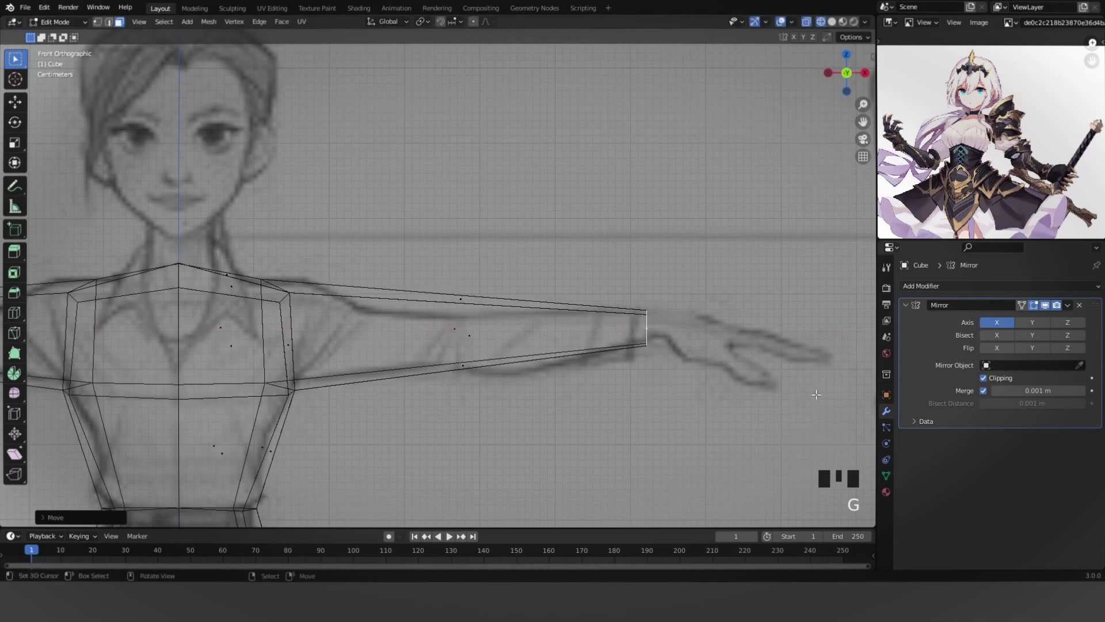
key("s")
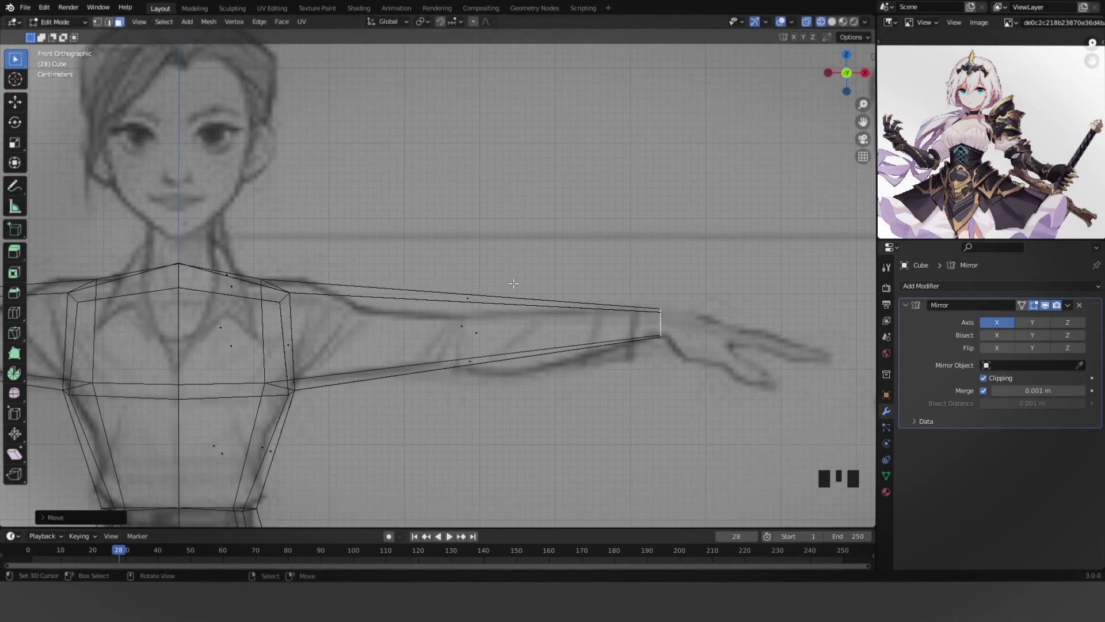
Add a loop cut midway along the arm, scale it to the elbow's thickness and shift it toward the shoulder.
left_click(469, 328)
key("s")
left_click(521, 267)
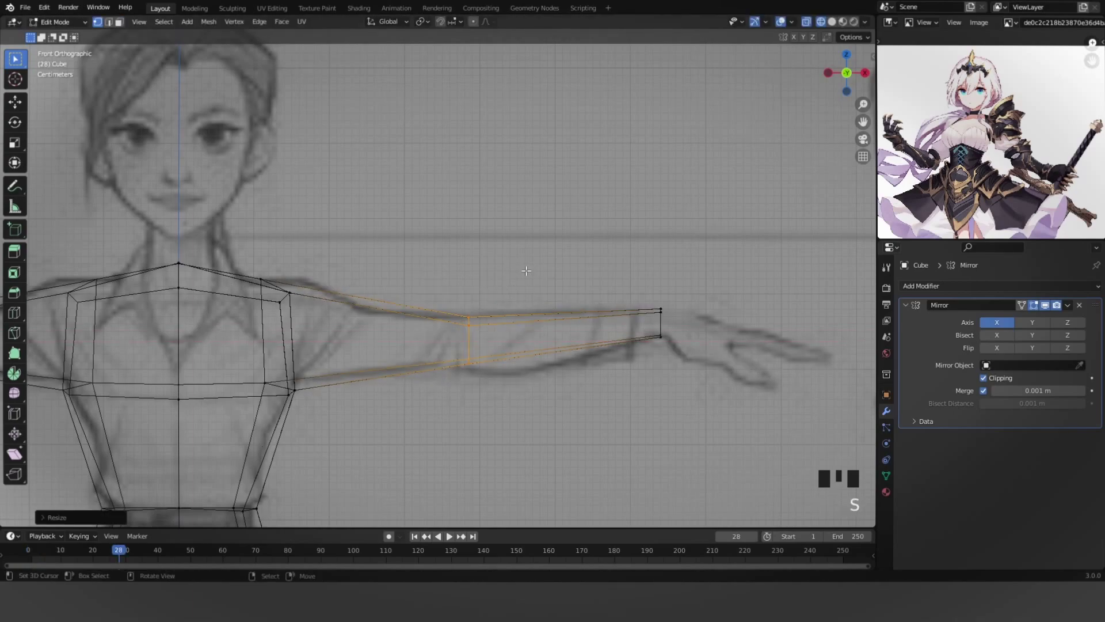
key("g")
left_click(463, 270)
Add a loop cut on the forearm just past the elbow and scale and move it to form the forearm's thickest part.
left_click(577, 306)
key("ctrl+r")
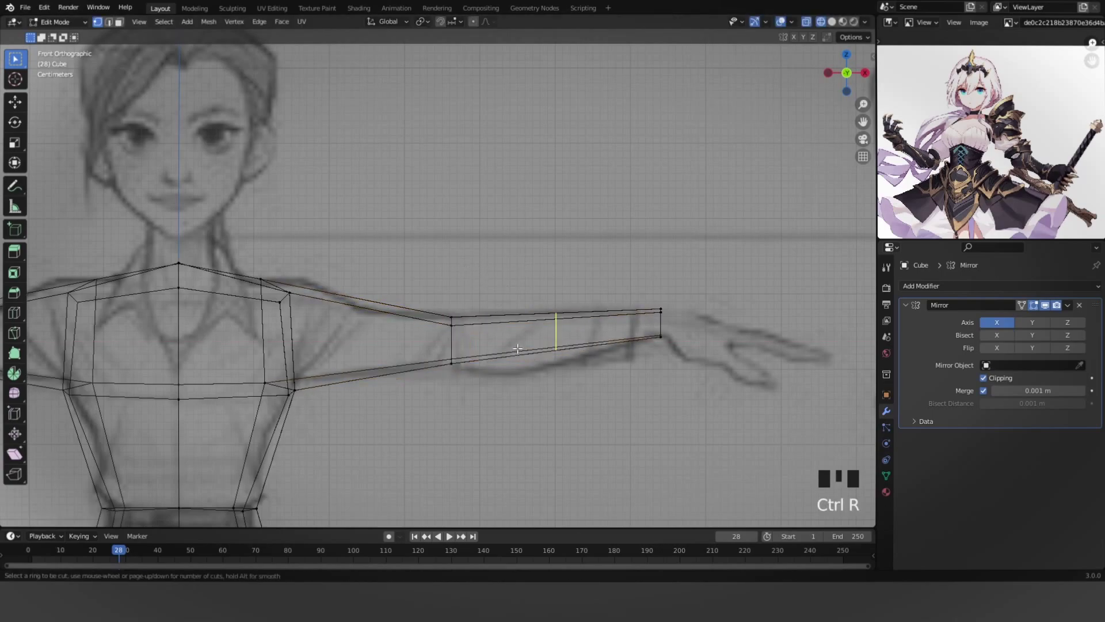
double_click(642, 335)
key("s")
left_click(654, 323)
key("g")
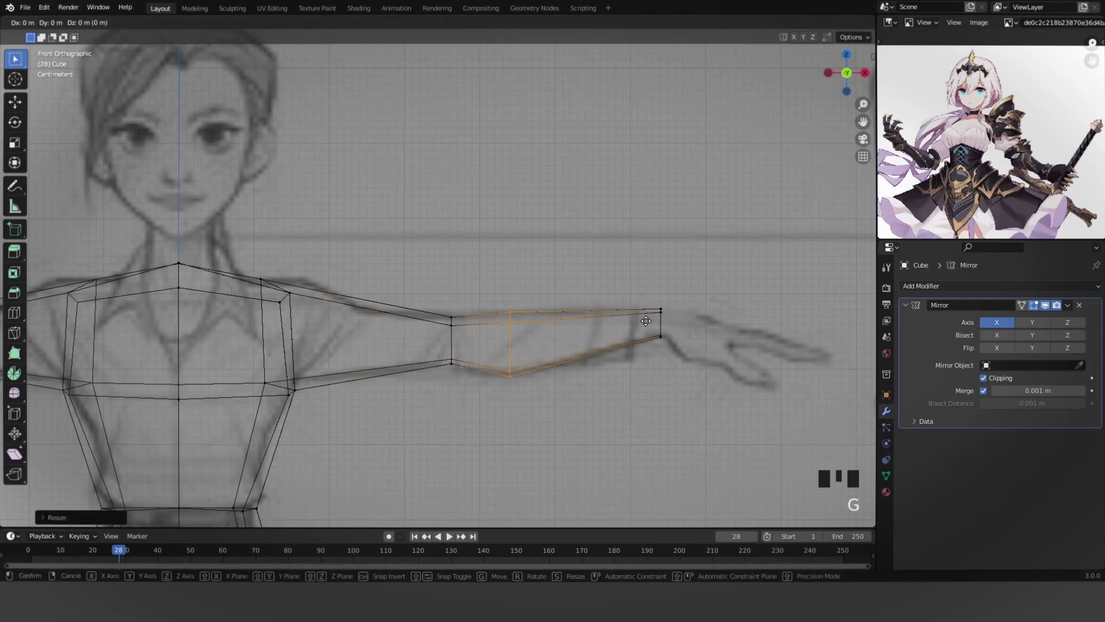
left_click(648, 321)
key("s")
left_click(641, 322)
middle_click_drag(531, 343, 541, 342, "shift")
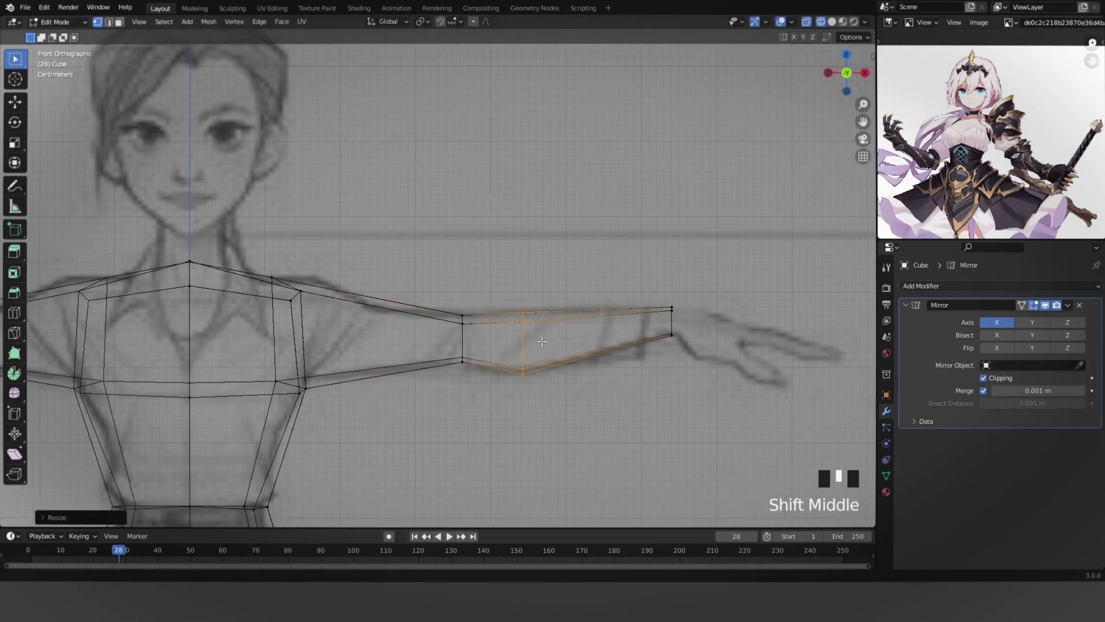
left_click(644, 316)
Add a loop cut on the upper arm below the shoulder and adjust its vertices to follow the sleeve outline.
middle_click_drag(422, 321, 491, 320, "shift")
key("ctrl+r")
key("g")
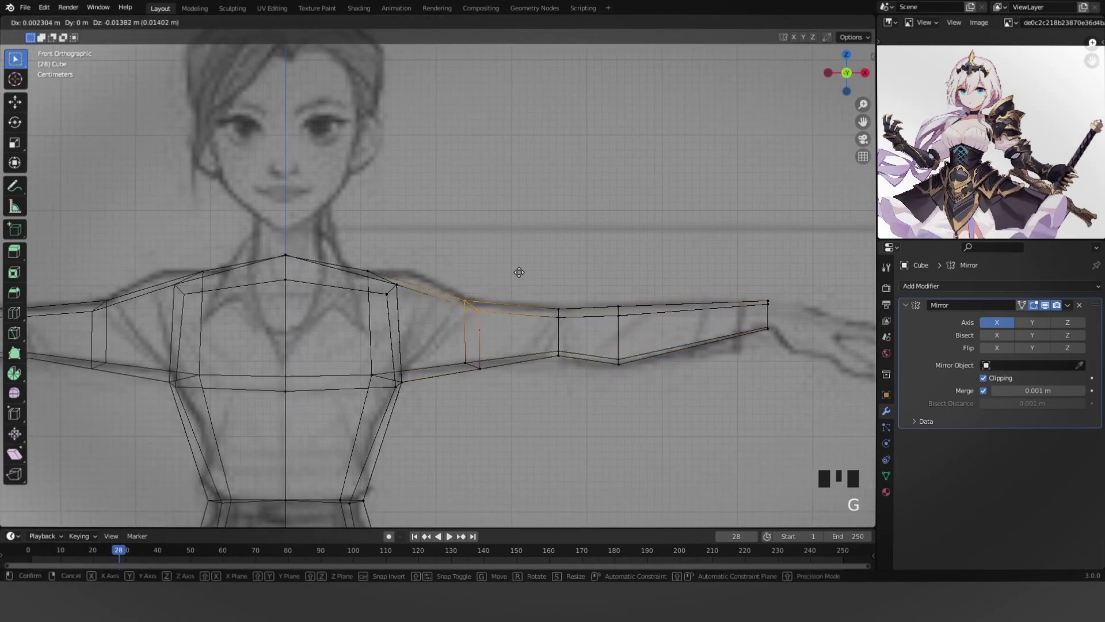
left_click_drag(515, 338, 518, 337)
key("g")
left_click(466, 372)
key("z")
Try rotating the arm down from the upper-arm loop and moving it toward the body.
middle_click_drag(518, 323, 570, 393)
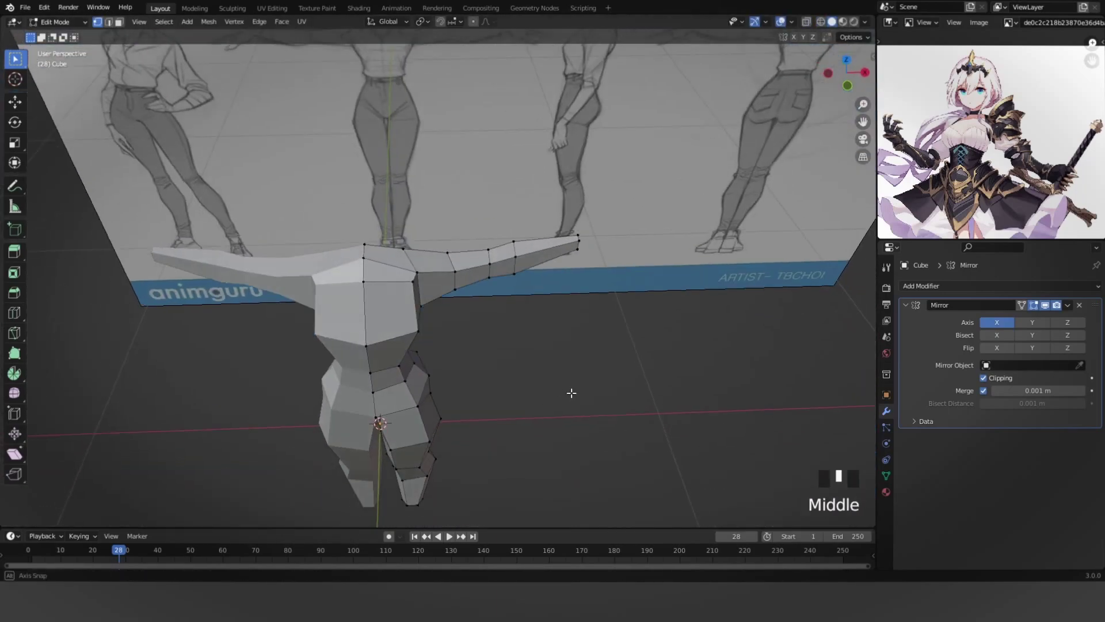
key("KP_7")
key("KP_1")
scroll(435, 368, "down", 4)
scroll(436, 368, "up", 5)
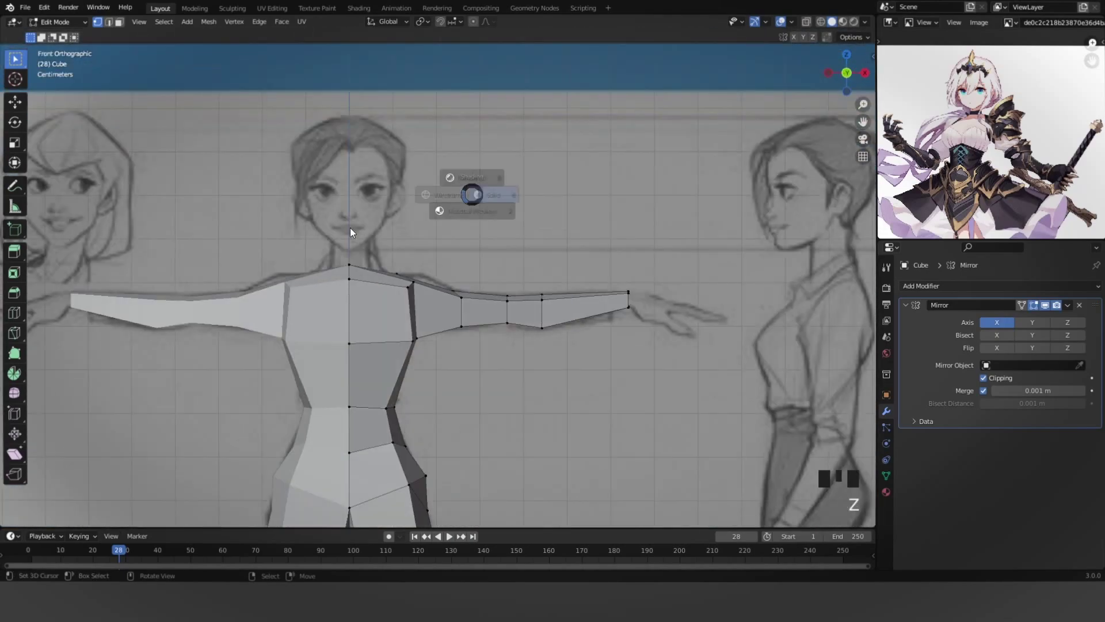
key("alt+a")
left_click_drag(436, 368, 727, 237)
key("z")
left_click(793, 269)
scroll(719, 288, "down", 3)
middle_click_drag(651, 301, 641, 283, "shift")
key("r")
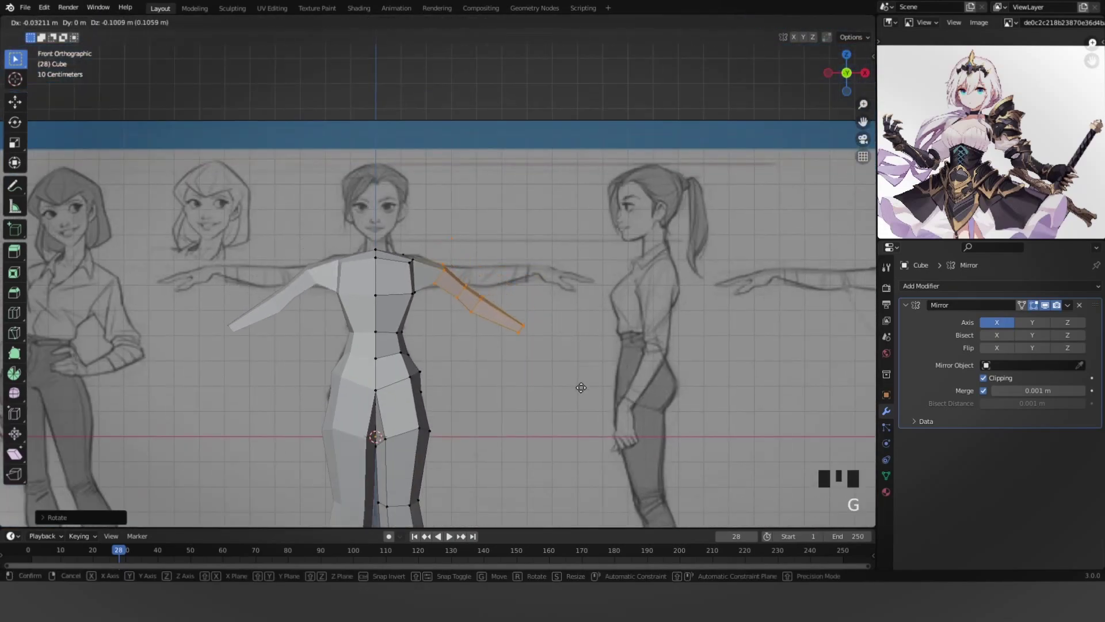
left_click(472, 459)
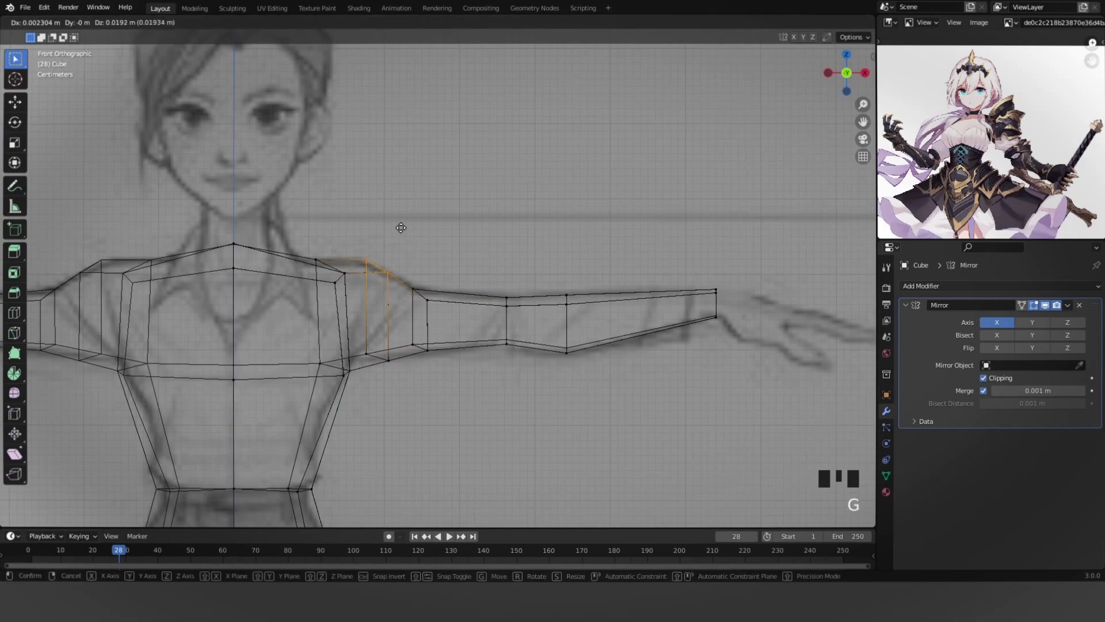
Move the selected shoulder vertex in the top view to refine the shoulder's outline.
middle_click_drag(421, 299, 547, 135)
middle_click_drag(547, 345, 607, 283)
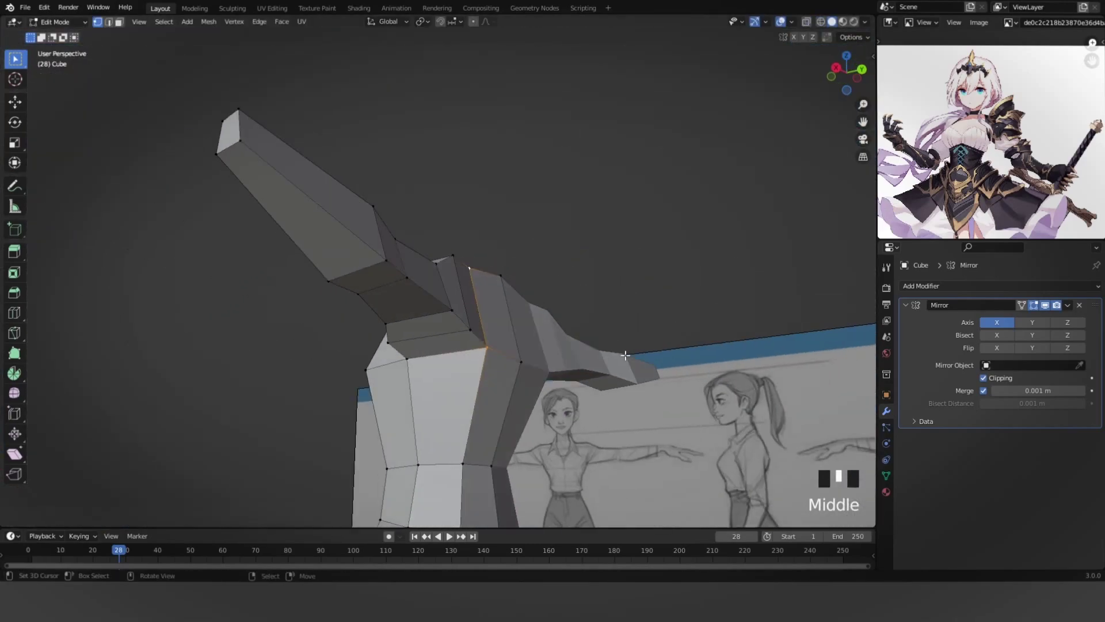
key("KP_7")
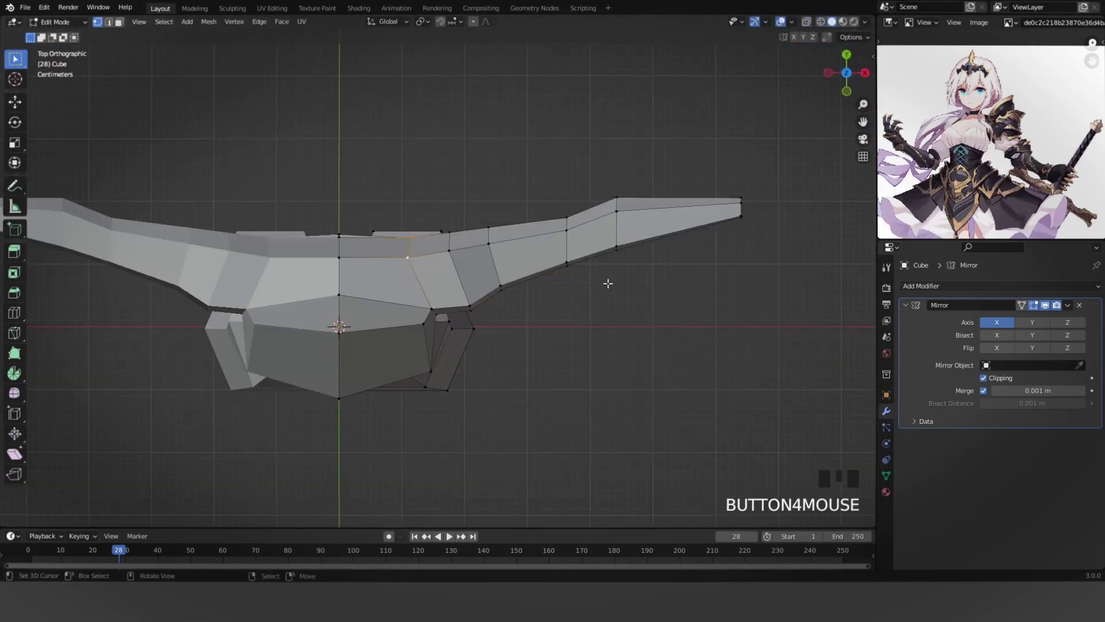
key("g")
left_click(617, 352)
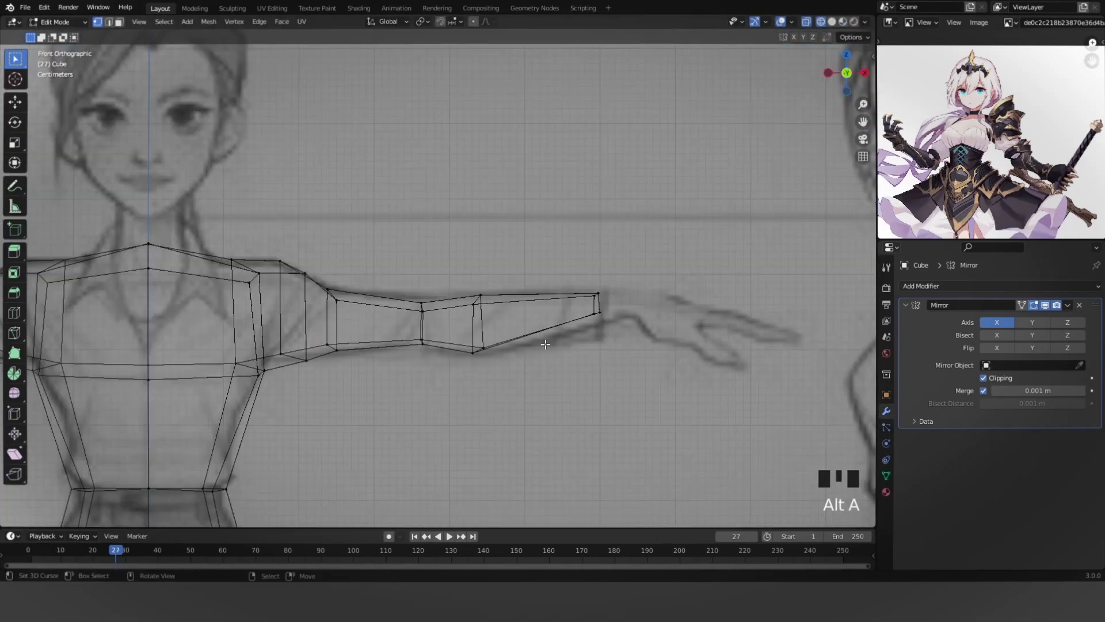
Move the wrist end outward and slightly down in the front view so it meets the drawn hand.
key("z")
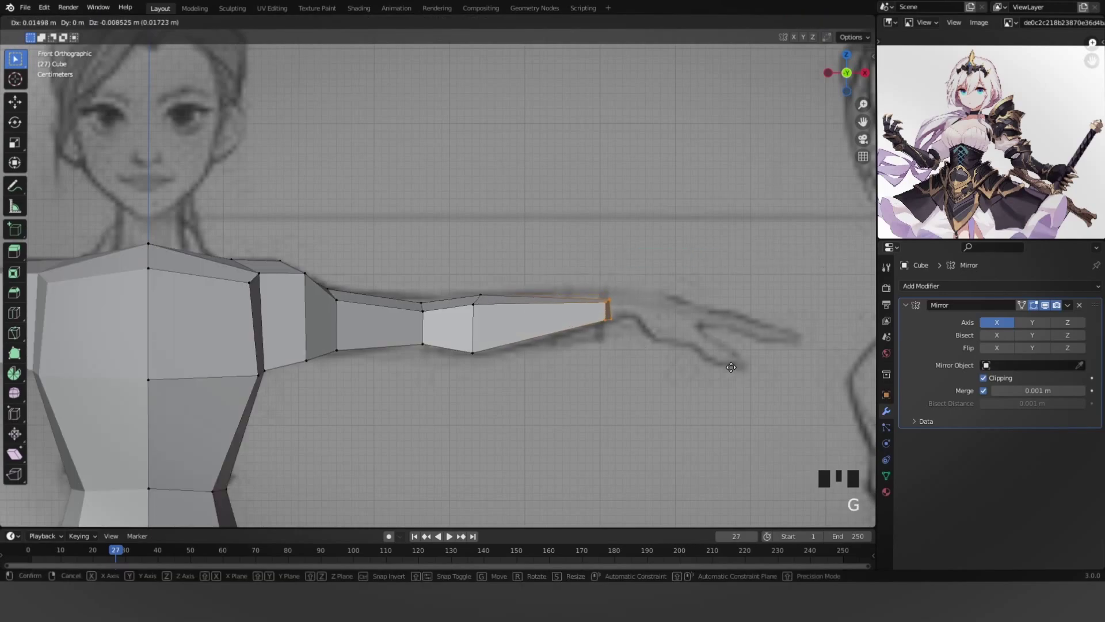
scroll(731, 367, "down", 4)
key("alt+a")
key("Tab")
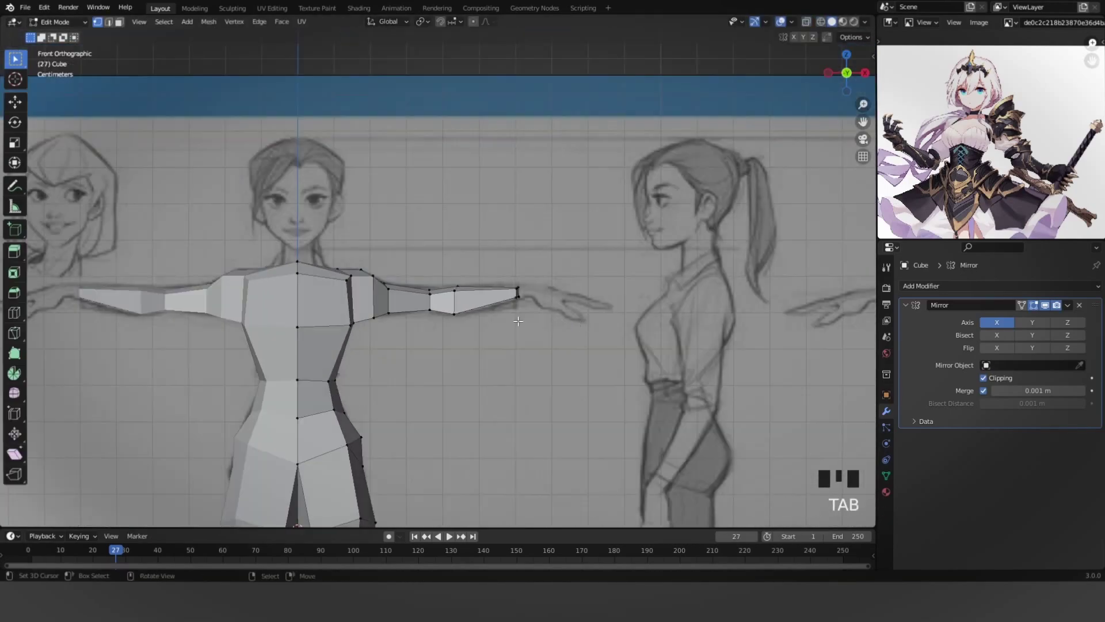
Reposition the top centre vertex at the base of the neck in the side view to match the collar line.
middle_click_drag(518, 322, 498, 288)
key("KP_7")
scroll(499, 257, "up", 6)
key("2")
middle_click_drag(446, 376, 567, 350, "shift")
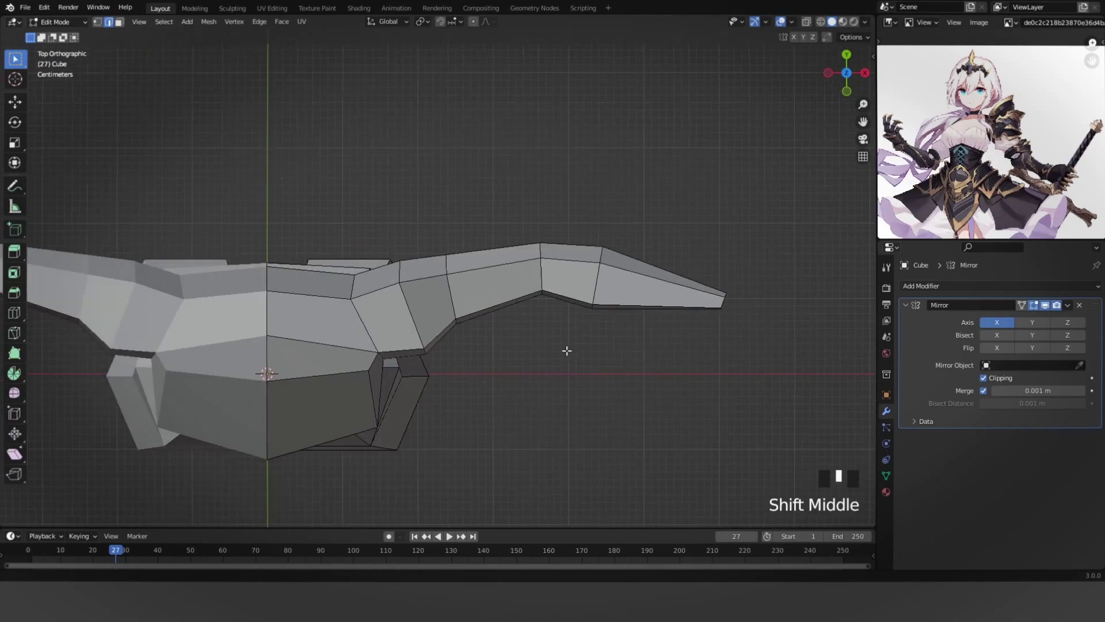
key("1")
scroll(465, 310, "up", 2)
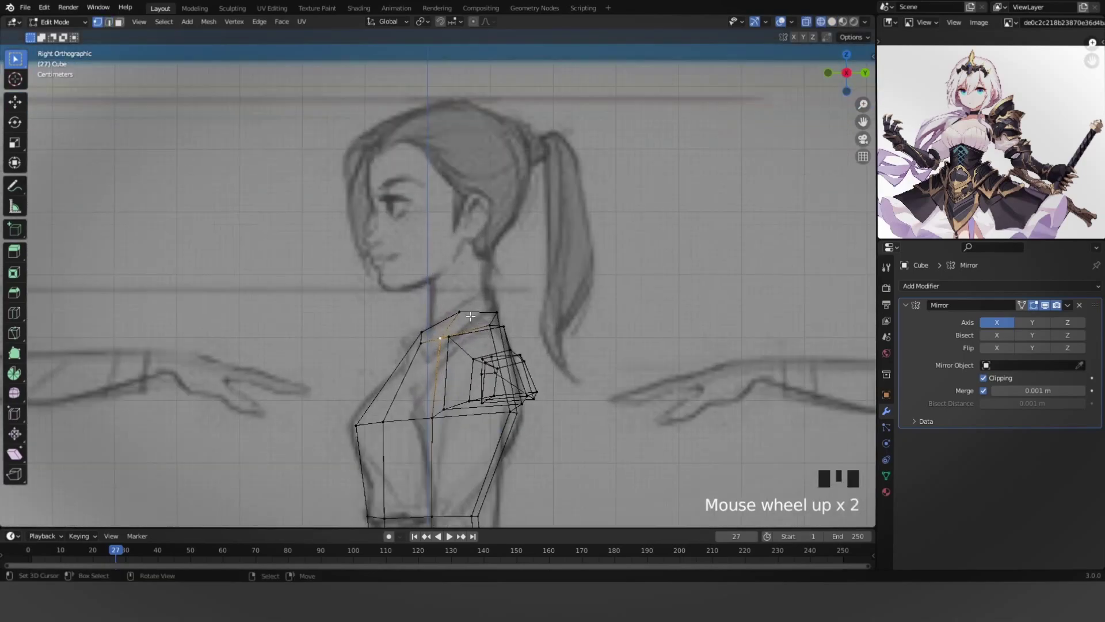
key("1")
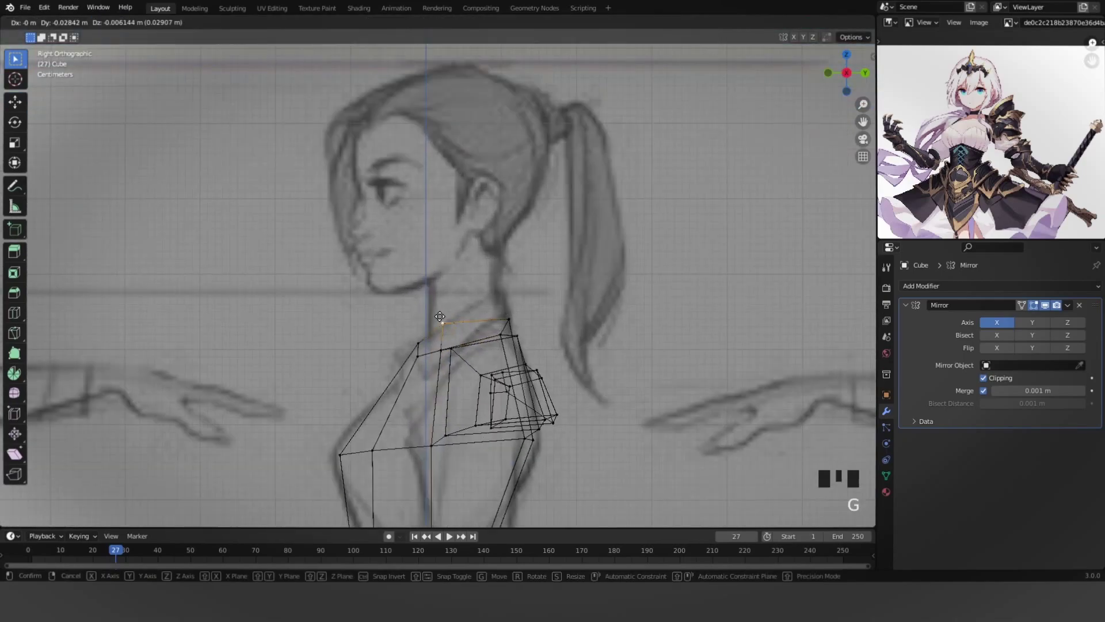
middle_click_drag(471, 327, 499, 342)
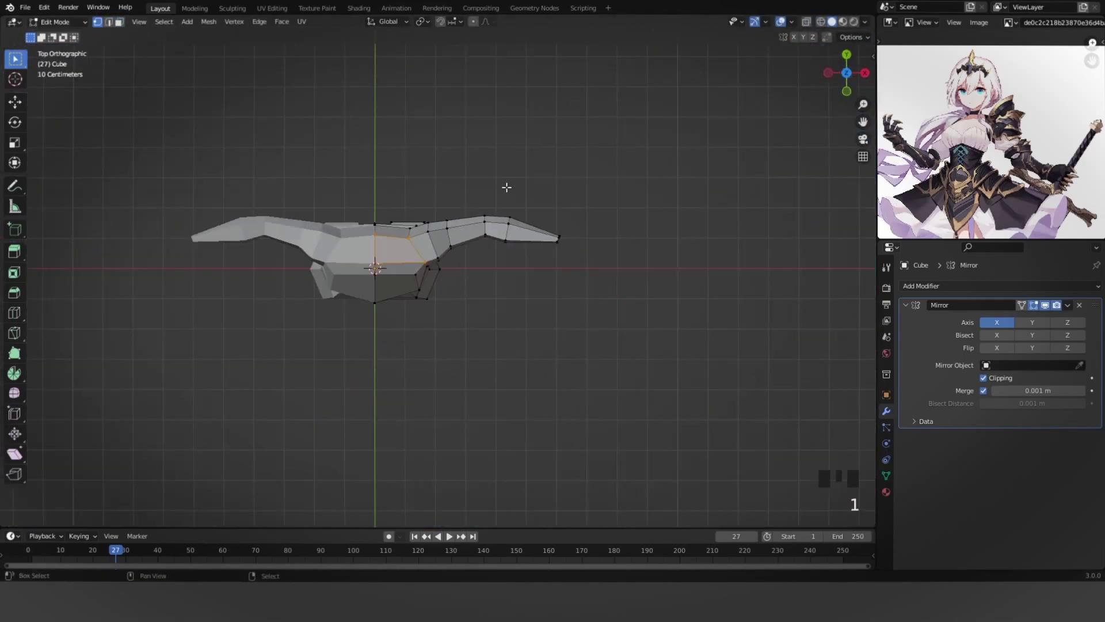
scroll(507, 185, "up", 5)
key("g")
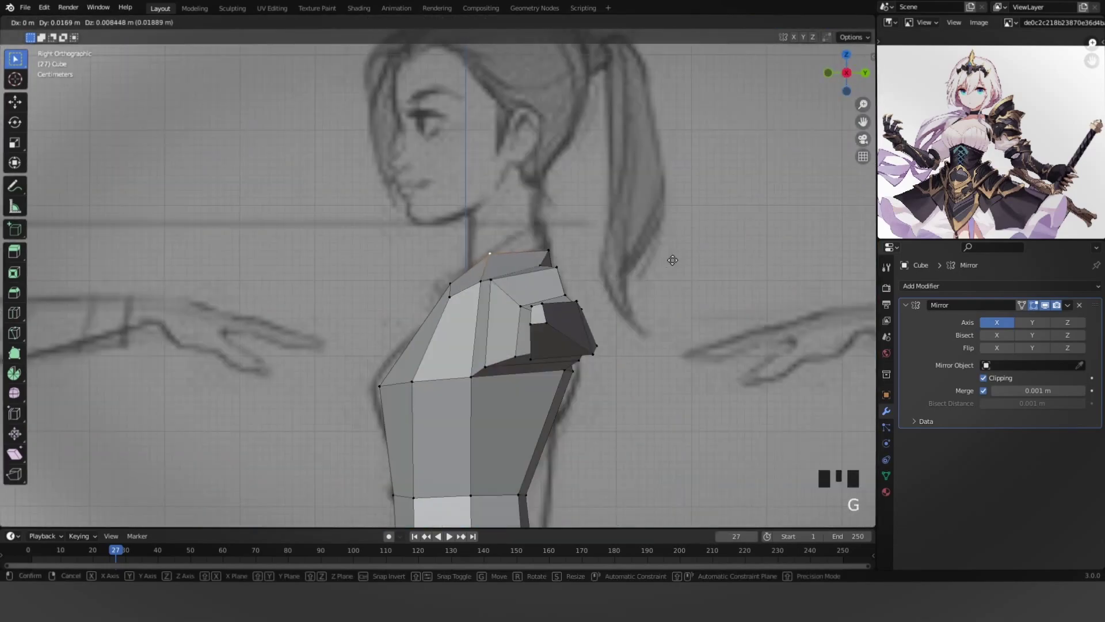
left_click(673, 260)
Bevel the top centre vertex between the shoulders to form a base for the neck.
middle_click_drag(672, 260, 514, 255)
scroll(514, 255, "up", 3)
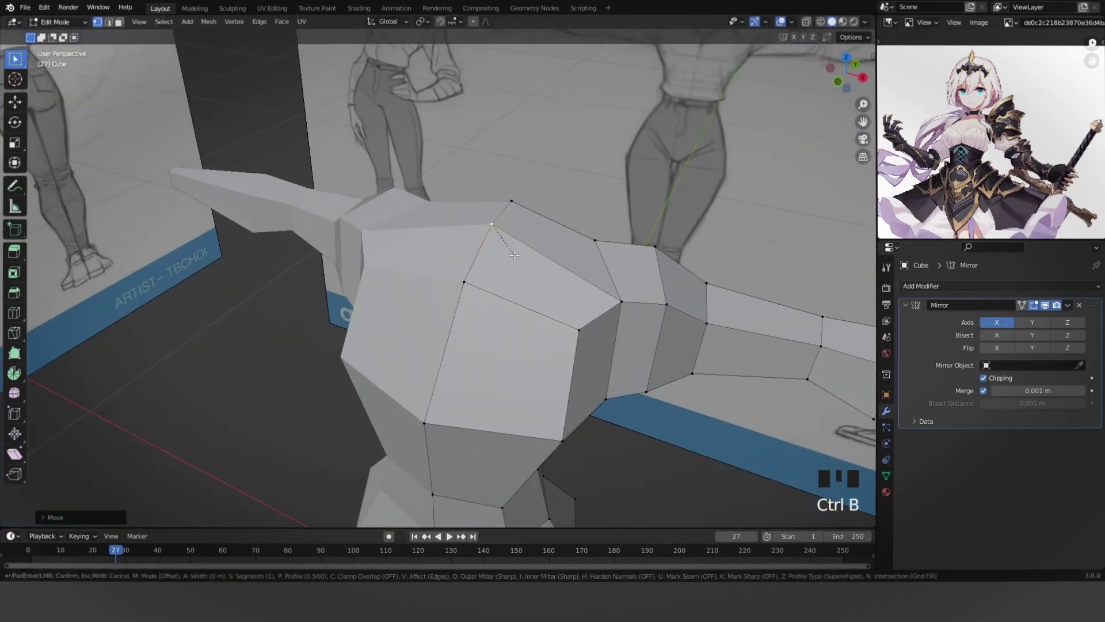
left_click(548, 281)
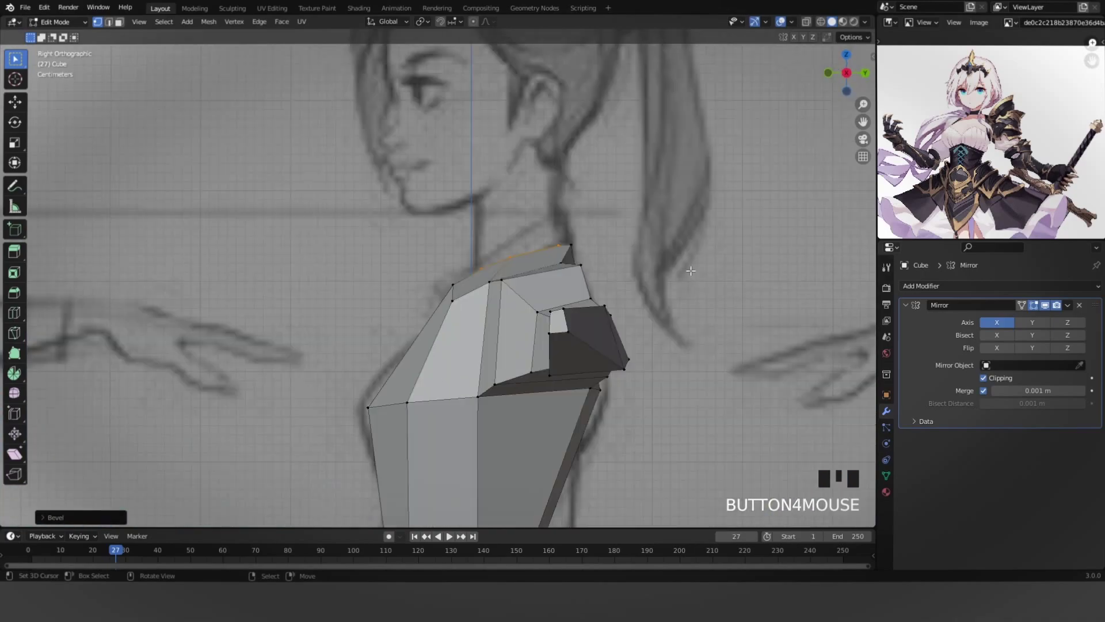
Extrude the neck base upward in the side view and move and rotate its end to follow the drawn neck.
middle_click_drag(693, 267, 677, 290, "shift")
scroll(678, 291, "up", 1)
key("e")
left_click(647, 212)
key("g")
left_click(665, 207)
key("r")
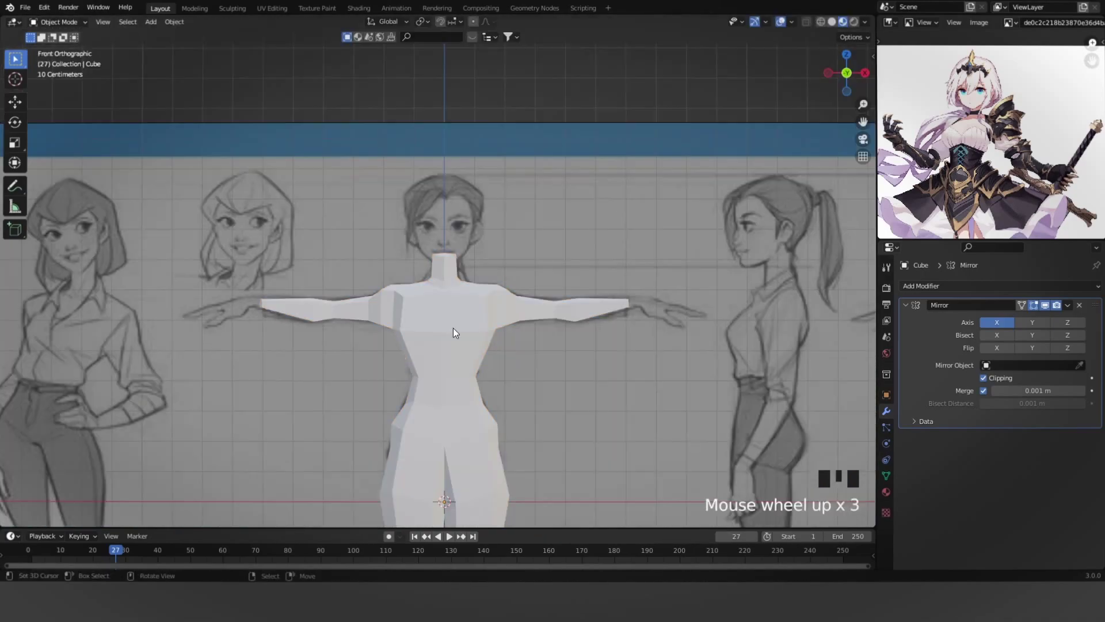
Create a new material for the body with a skin-tone base colour, subsurface 0.247 and a red subsurface colour.
left_click(885, 490)
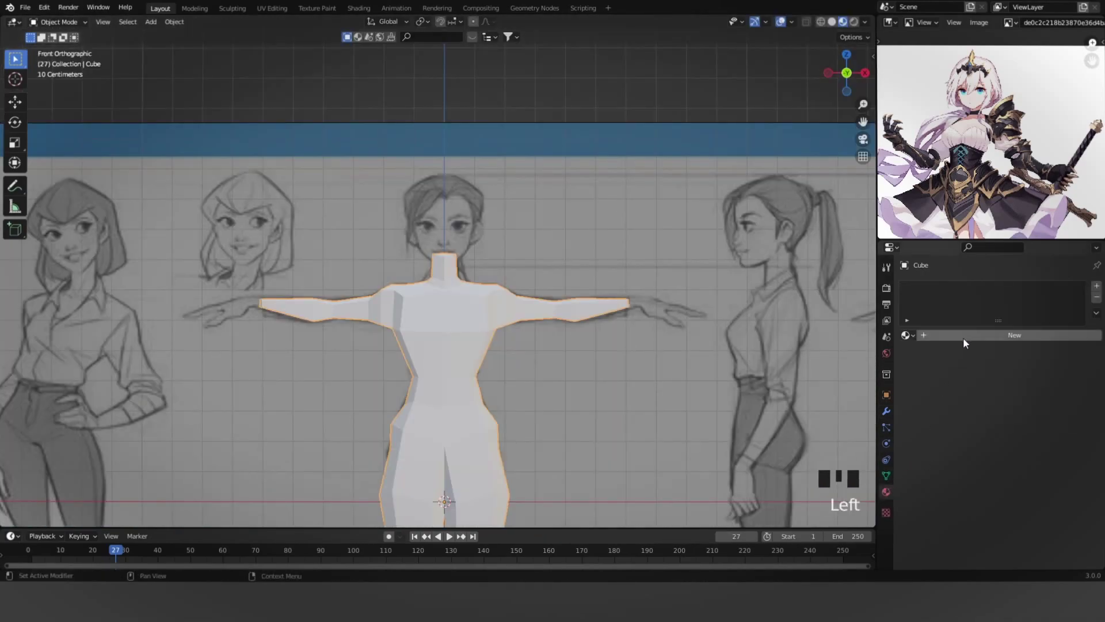
left_click(965, 344)
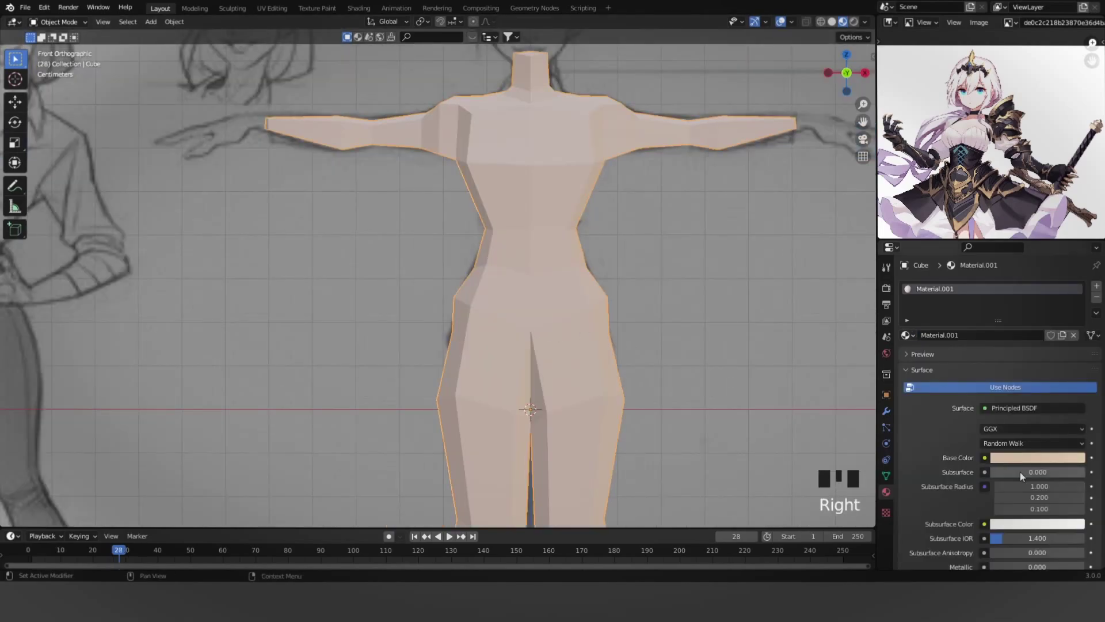
left_click_drag(1020, 476, 1036, 476)
left_click(1036, 524)
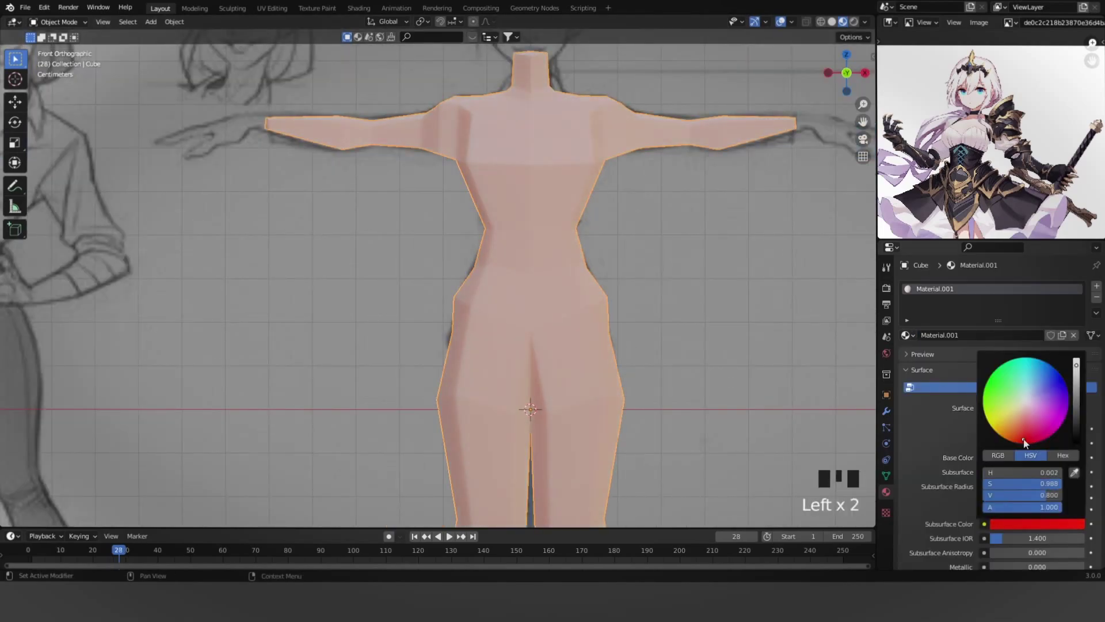
key("alt+a")
Inspect the low-poly body against the front and side drawings and in perspective, in different shading modes.
scroll(999, 439, "down", 2)
middle_click_drag(688, 413, 579, 414)
key("z")
mouse_move(691, 363)
middle_mouse_down()
mouse_move(733, 402)
mouse_move(713, 403)
middle_mouse_up()
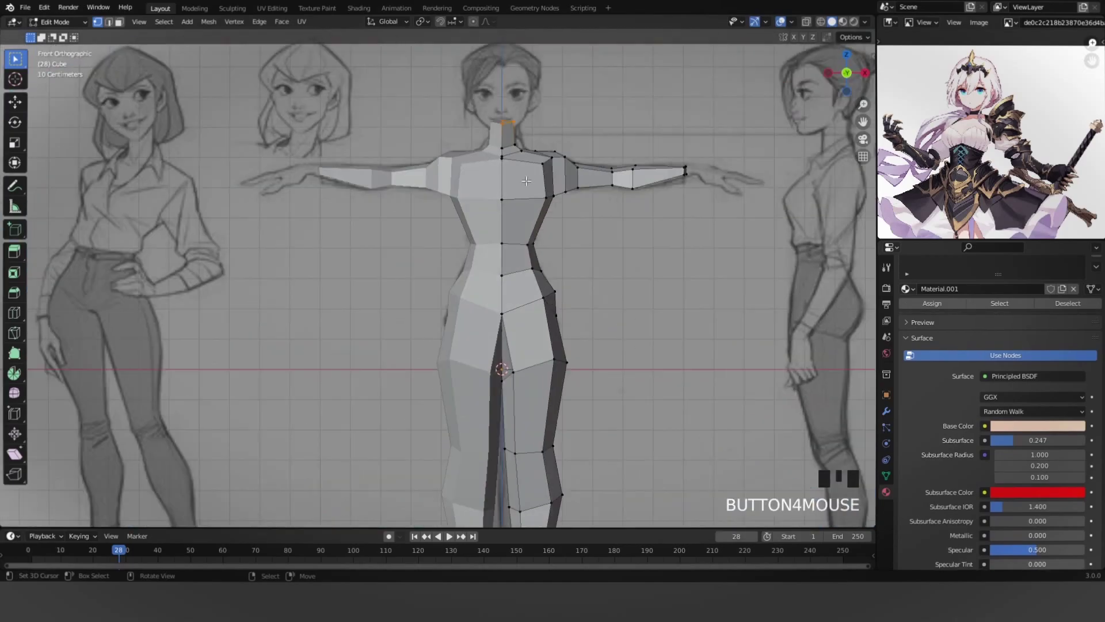
key("alt+a")
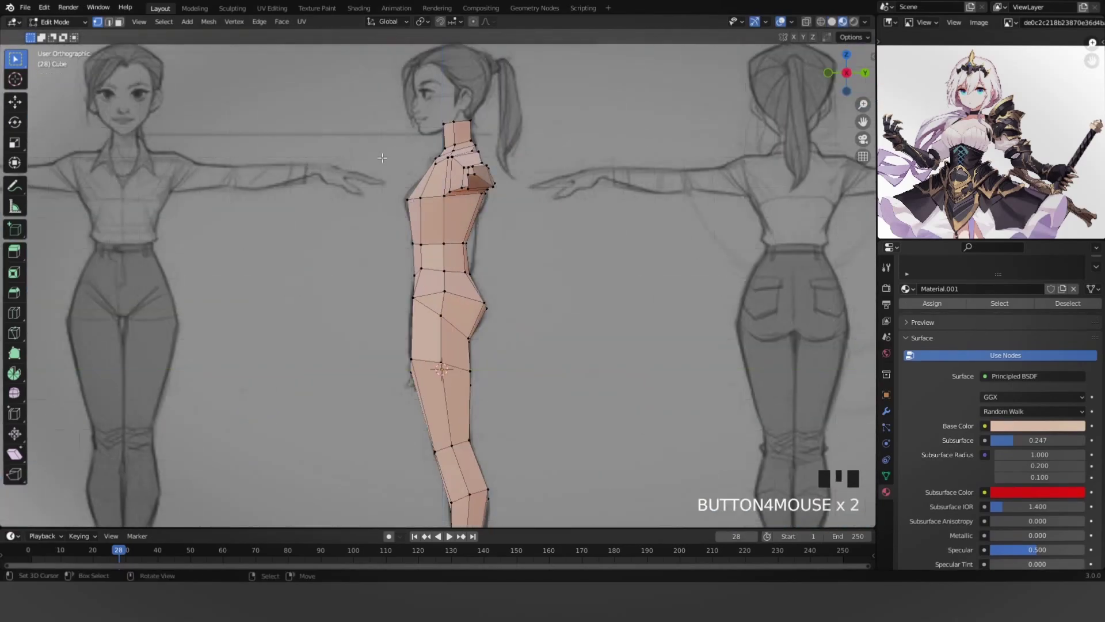
key("KP_1")
scroll(525, 309, "up", 5)
key("shift+z")
scroll(424, 266, "up", 3)
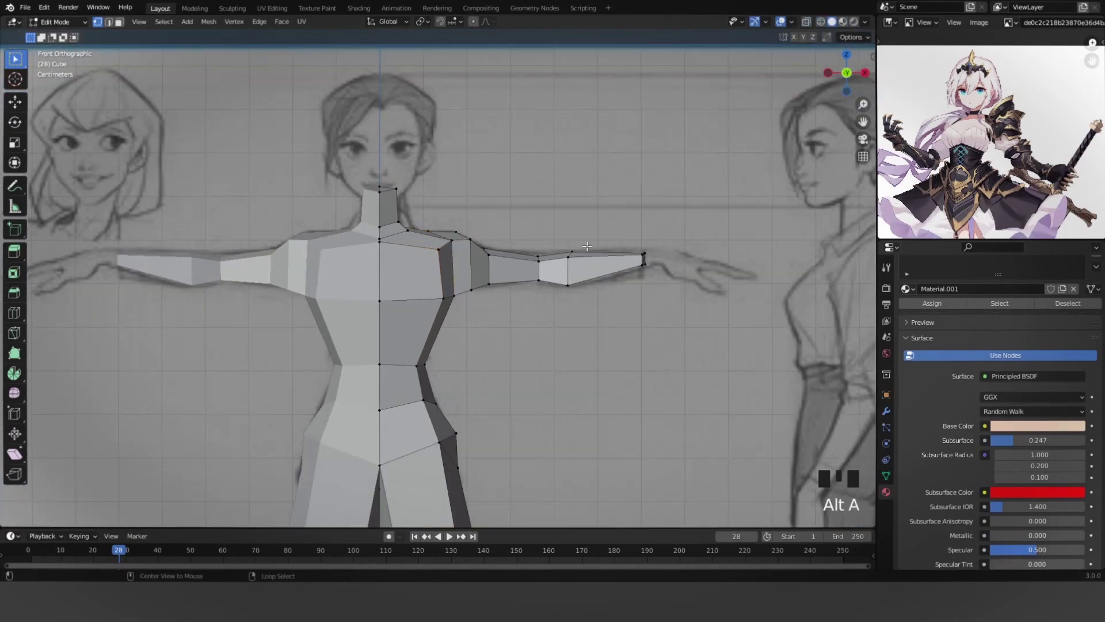
middle_click_drag(507, 259, 447, 201)
scroll(575, 236, "down", 3)
scroll(506, 264, "up", 5)
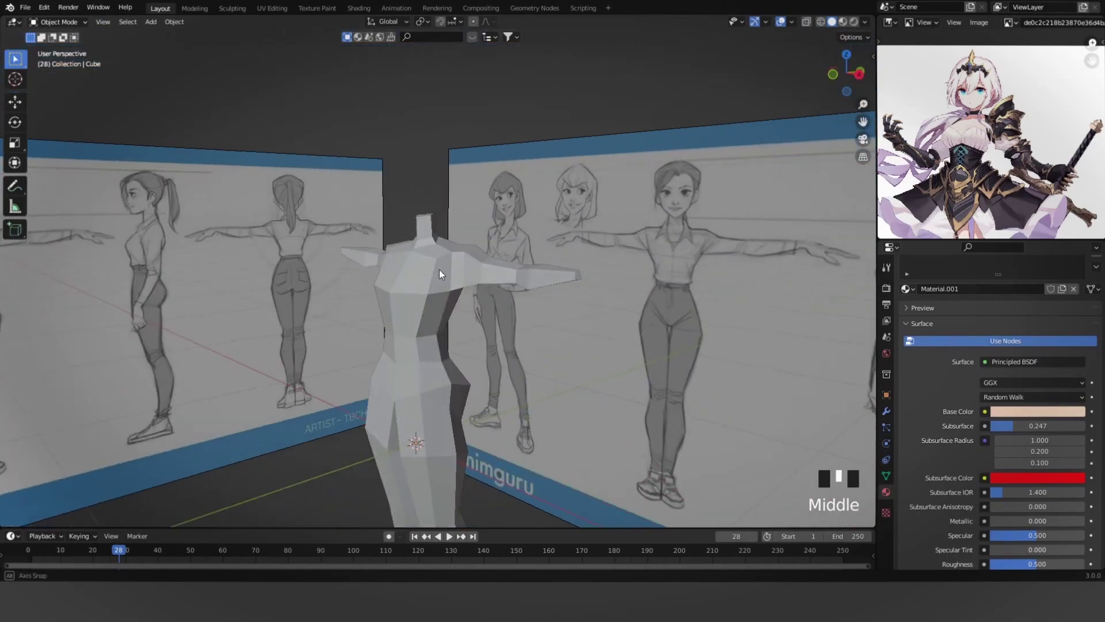
Cut an edge at the front corner of the shoulder in the top view with the Knife tool.
key("k")
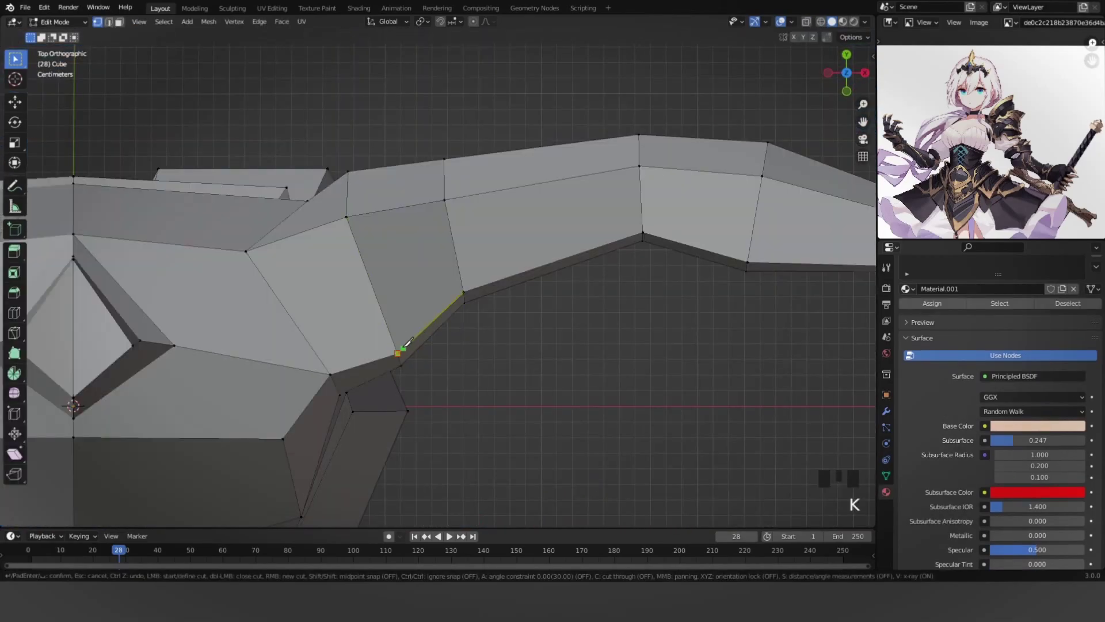
middle_click_drag(407, 344, 494, 284)
key("Tab")
scroll(372, 299, "down", 5)
key("Tab")
scroll(518, 308, "up", 2)
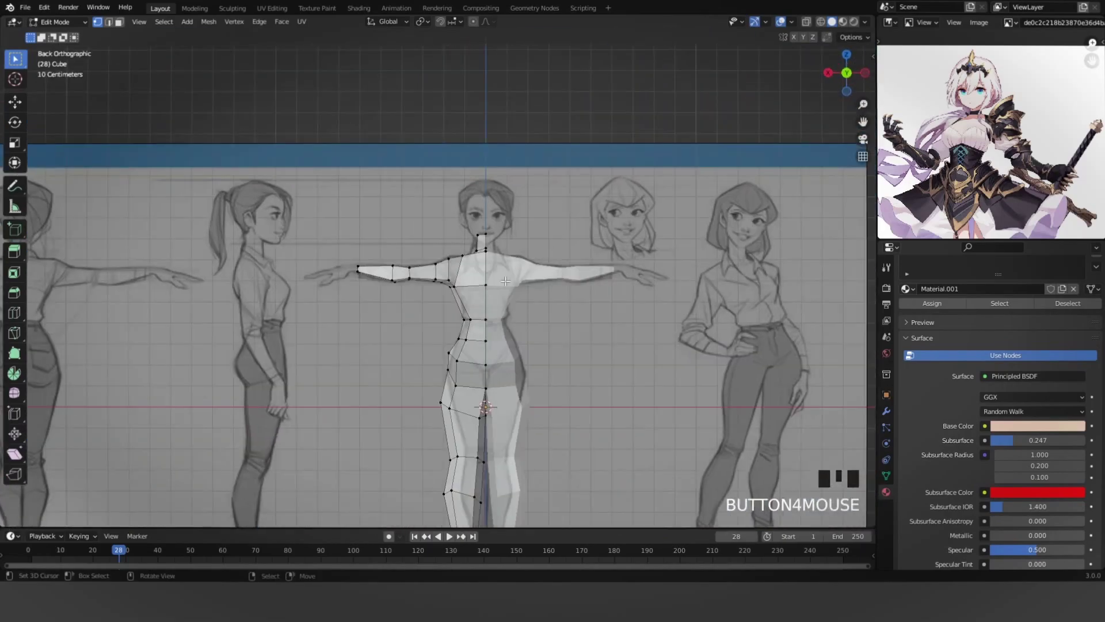
Save the project as Anime character.
key("ctrl+s")
type("Anime character")
key("Return")
middle_click_drag(518, 322, 559, 339, "shift")
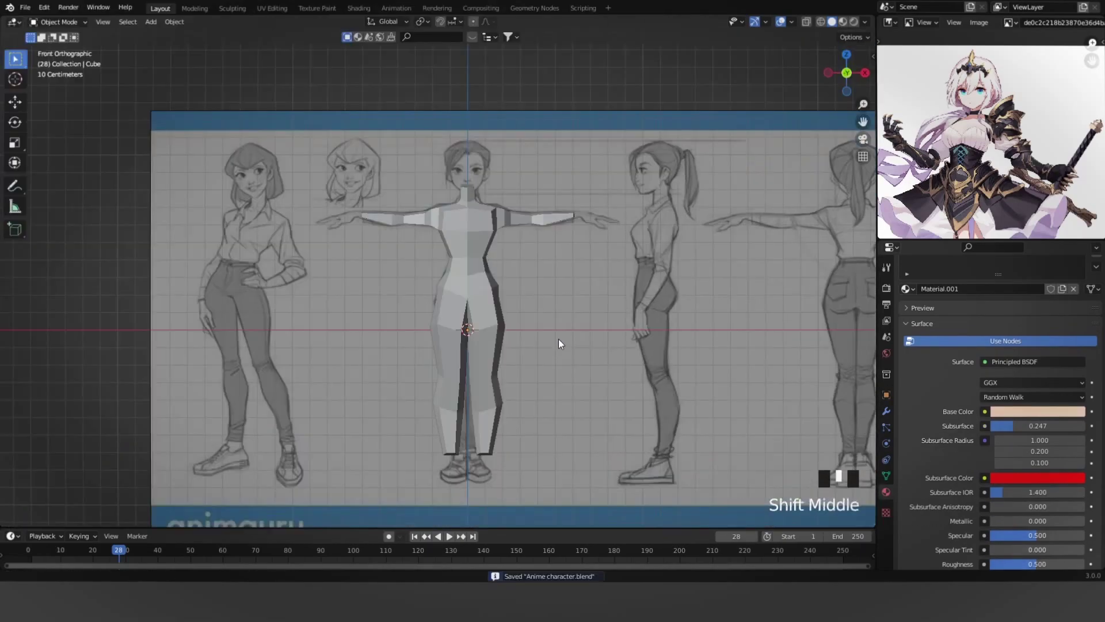
scroll(493, 178, "down", 6)
scroll(510, 296, "up", 3)
scroll(466, 355, "up", 8)
left_click(466, 355)
scroll(556, 362, "down", 6)
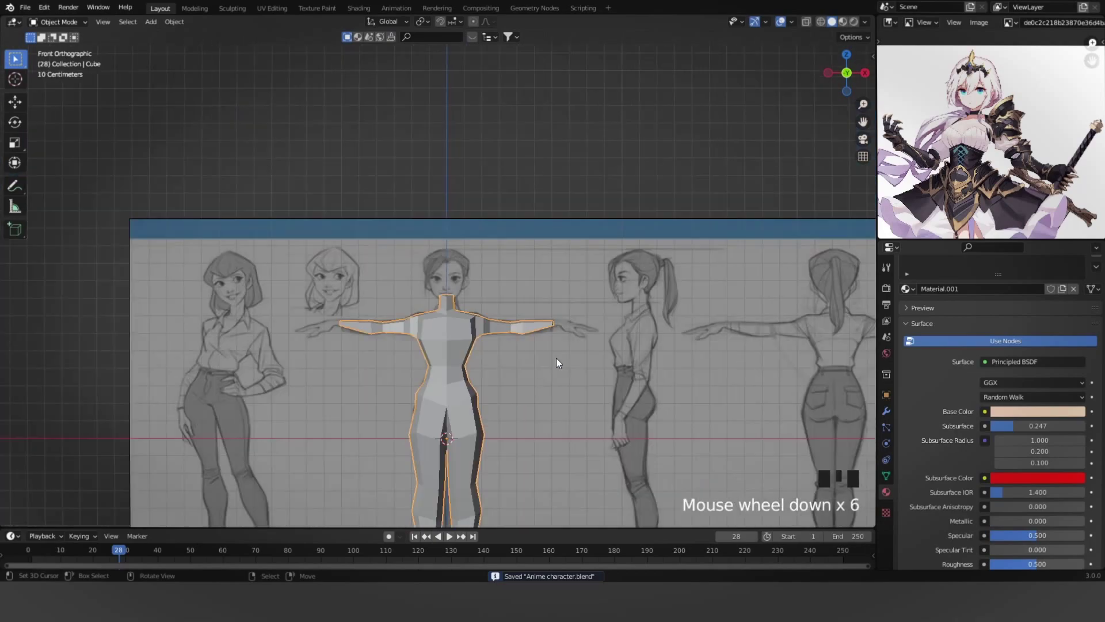
middle_click_drag(566, 335, 732, 293, "shift")
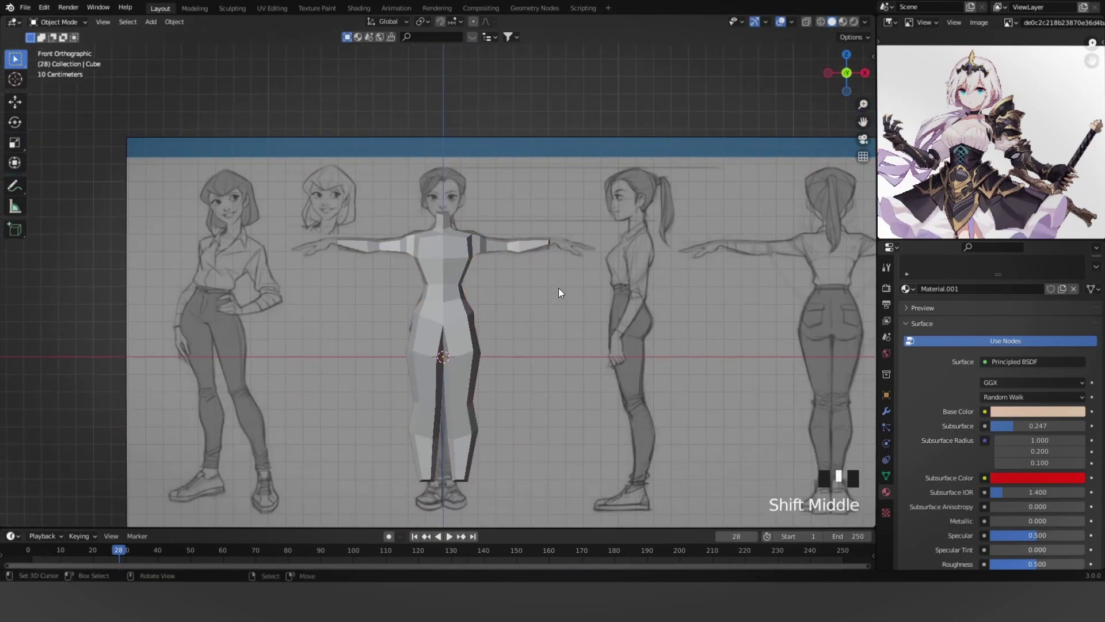
Add a cube, scale it down to the size of the head and move it over the drawn head in the front view.
key("shift+a")
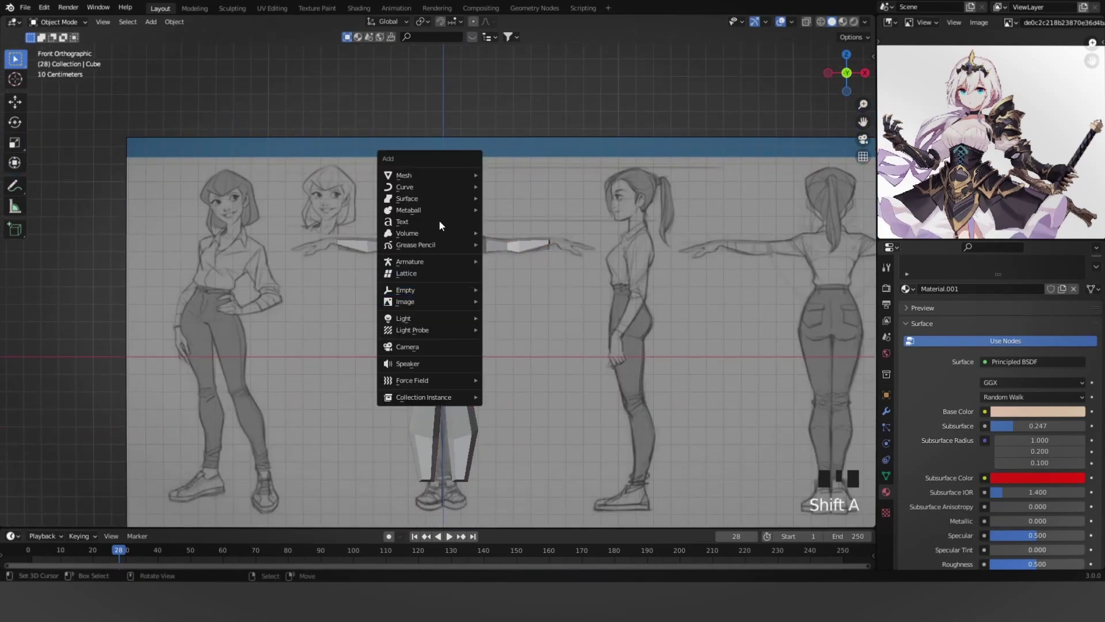
mouse_move(429, 175)
left_click(510, 187)
scroll(548, 222, "down", 2)
key("s")
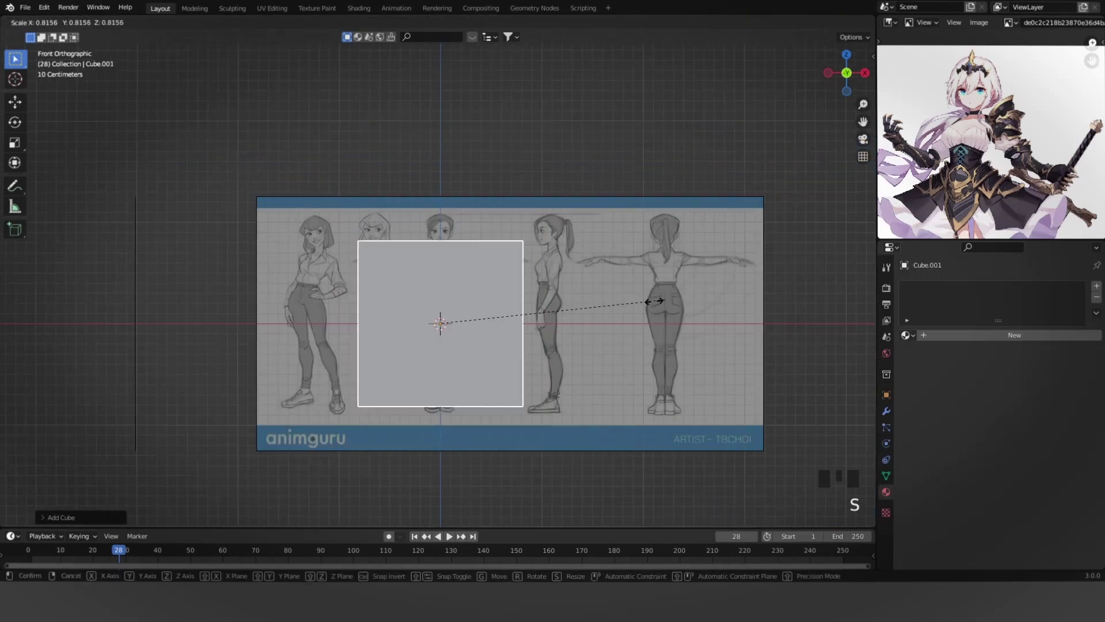
left_click(453, 227)
scroll(518, 242, "up", 6)
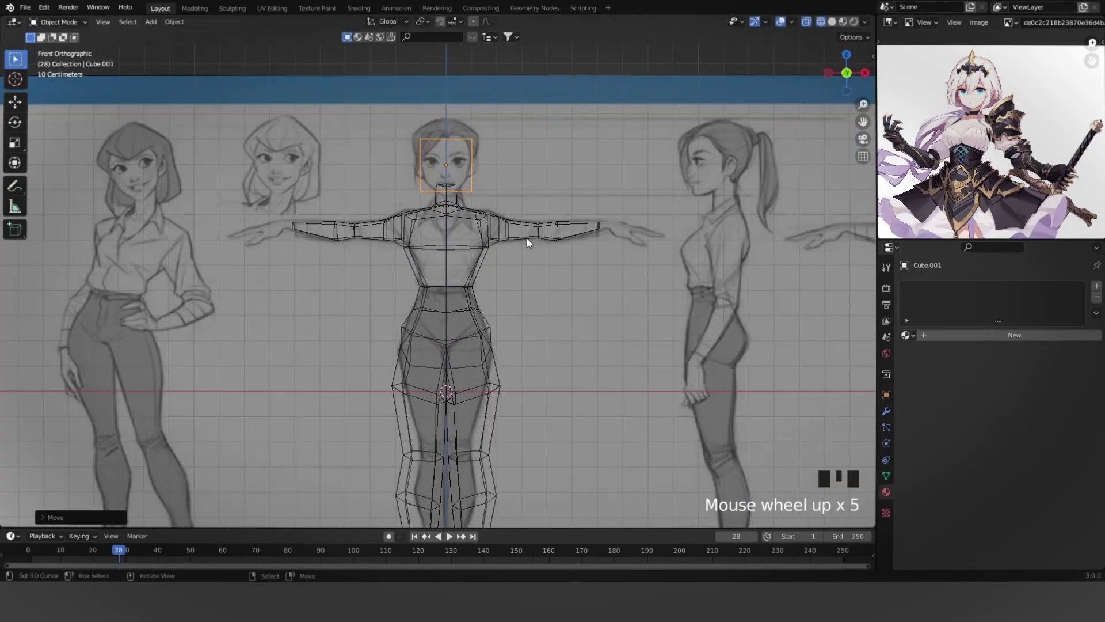
key("s")
left_click(558, 303)
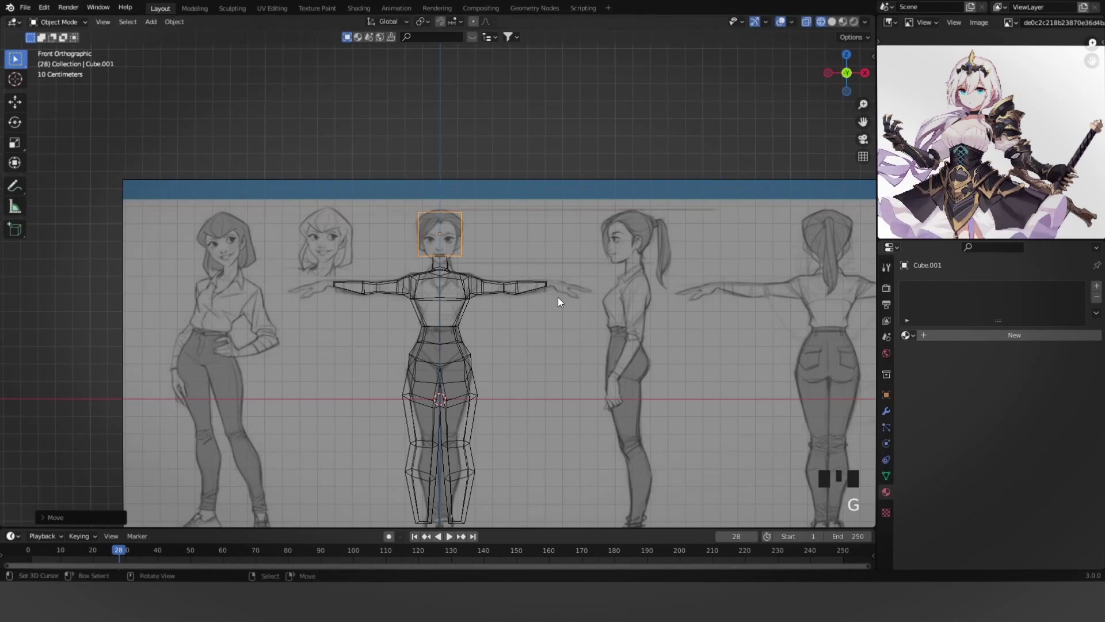
Subdivide the head cube one level with a subdivision modifier, then resize, move and tilt it to fit the skull in the side drawing.
key("ctrl+1")
scroll(557, 297, "up", 4)
scroll(574, 251, "up", 2, "shift")
scroll(574, 247, "up", 4, "shift")
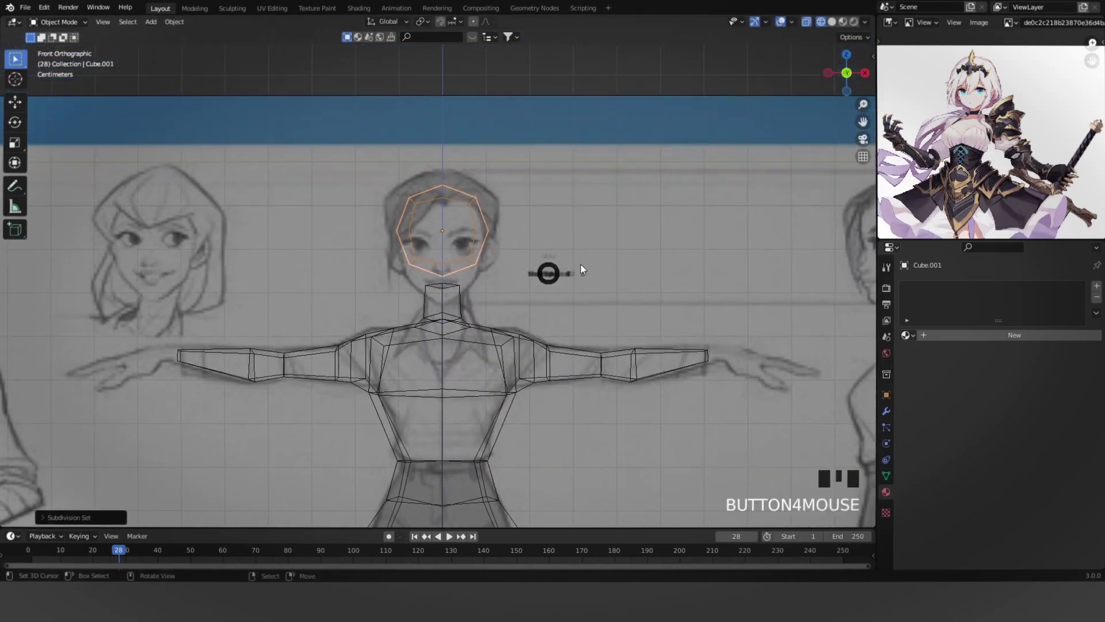
key("KP_3")
key("g")
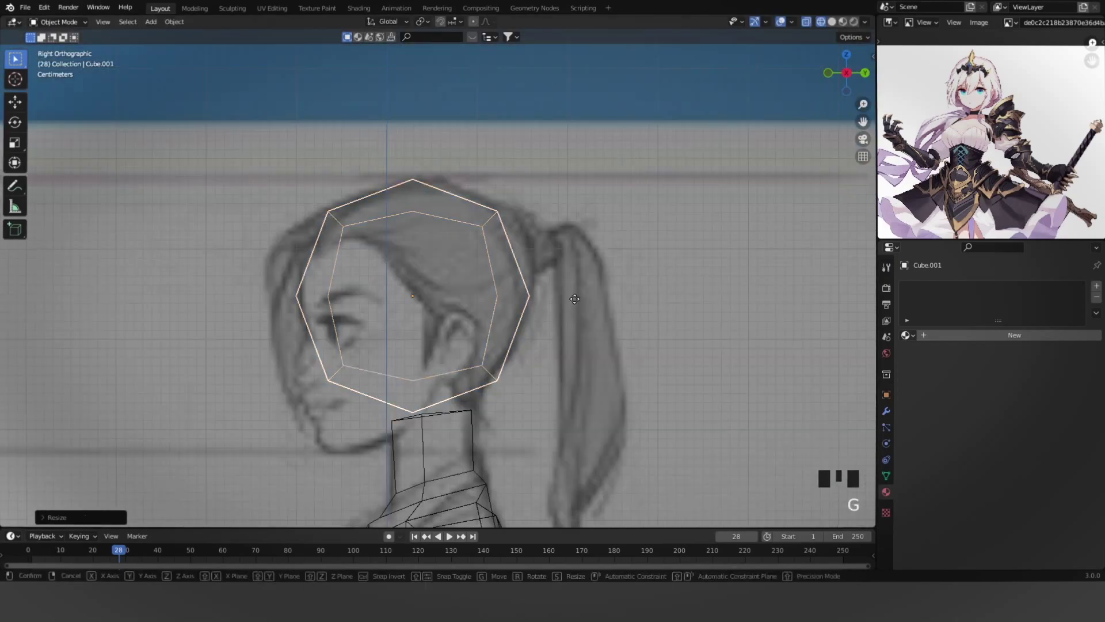
left_click(565, 299)
key("g")
left_click(575, 295)
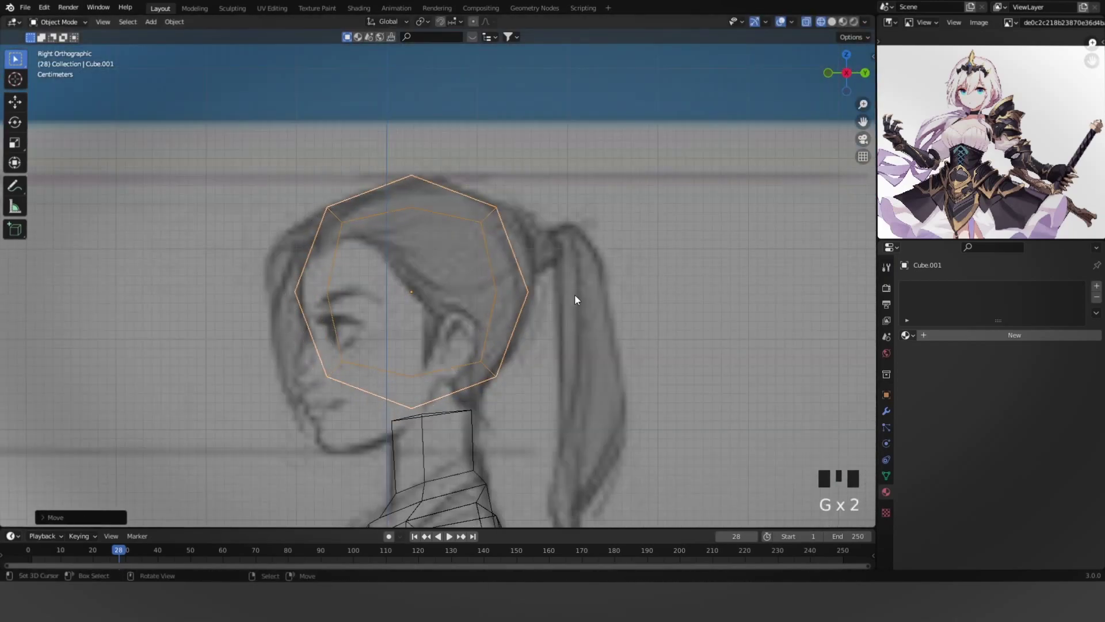
key("g")
left_click(569, 293)
Apply the Subdivision modifier to the head mesh.
left_click(1067, 305)
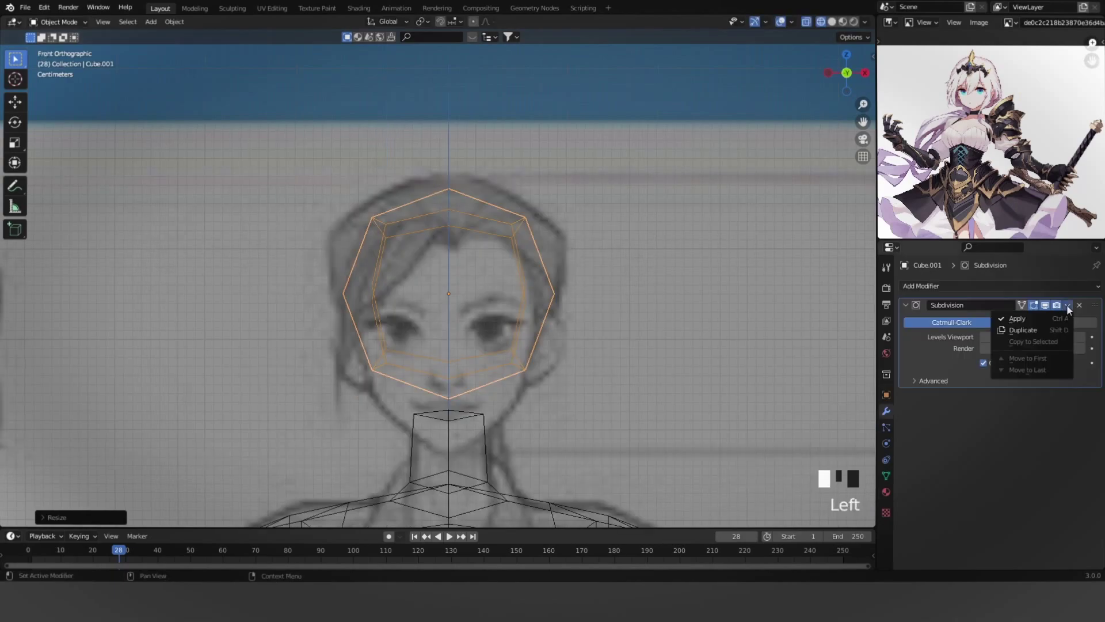
left_click(1004, 318)
middle_click_drag(739, 361, 593, 317, "shift")
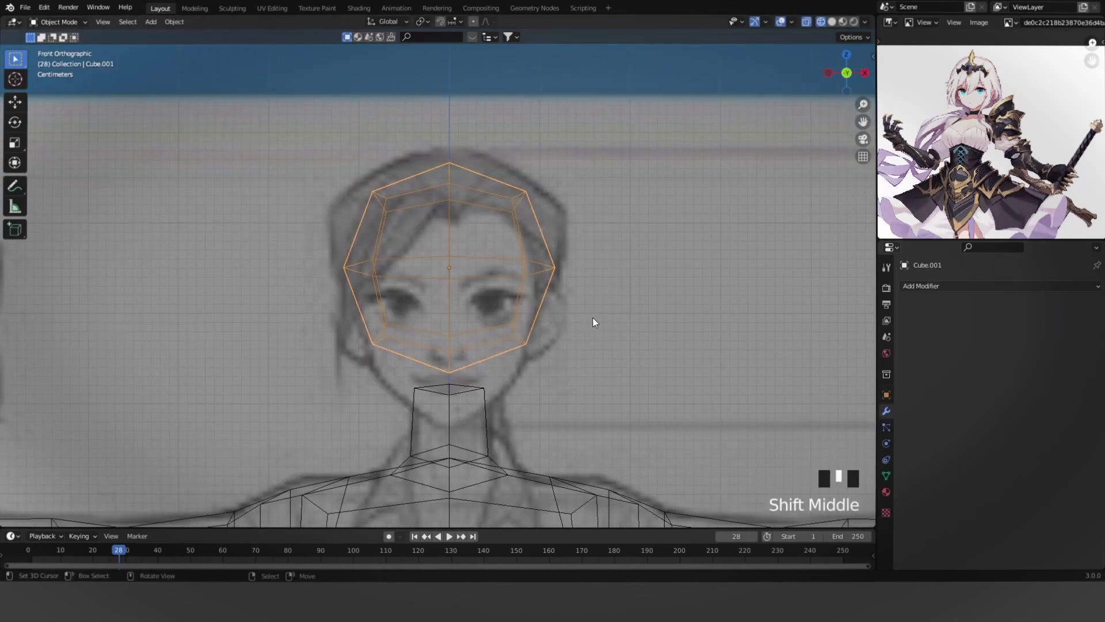
Select the vertices on one side of the head in the front view and move them slightly inward.
key("Tab")
left_click_drag(521, 369, 660, 132)
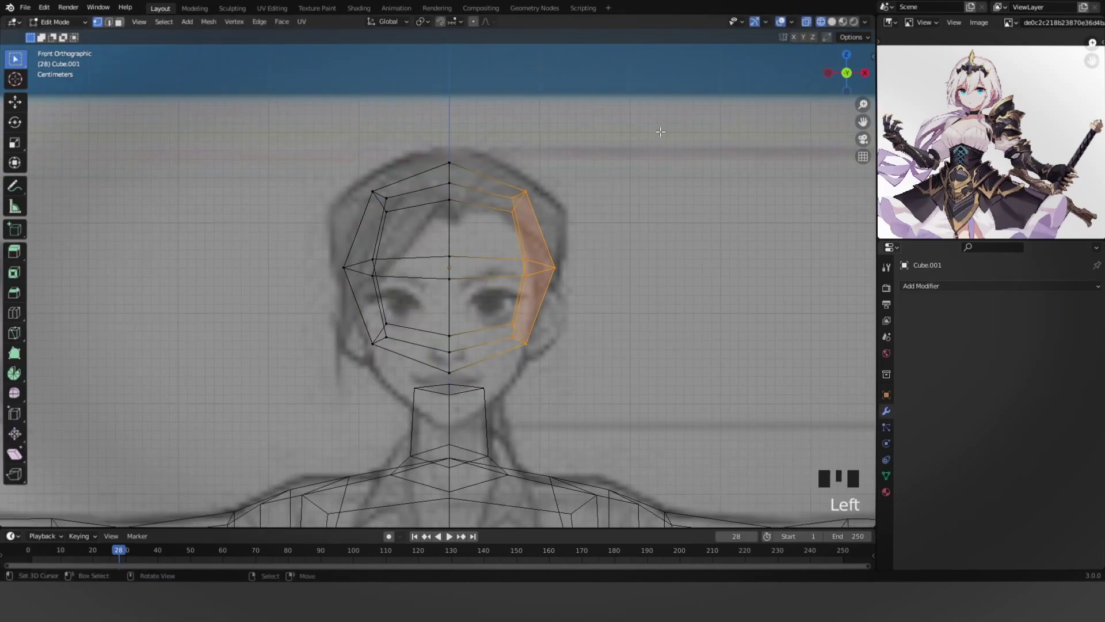
left_click(636, 241)
key("Tab")
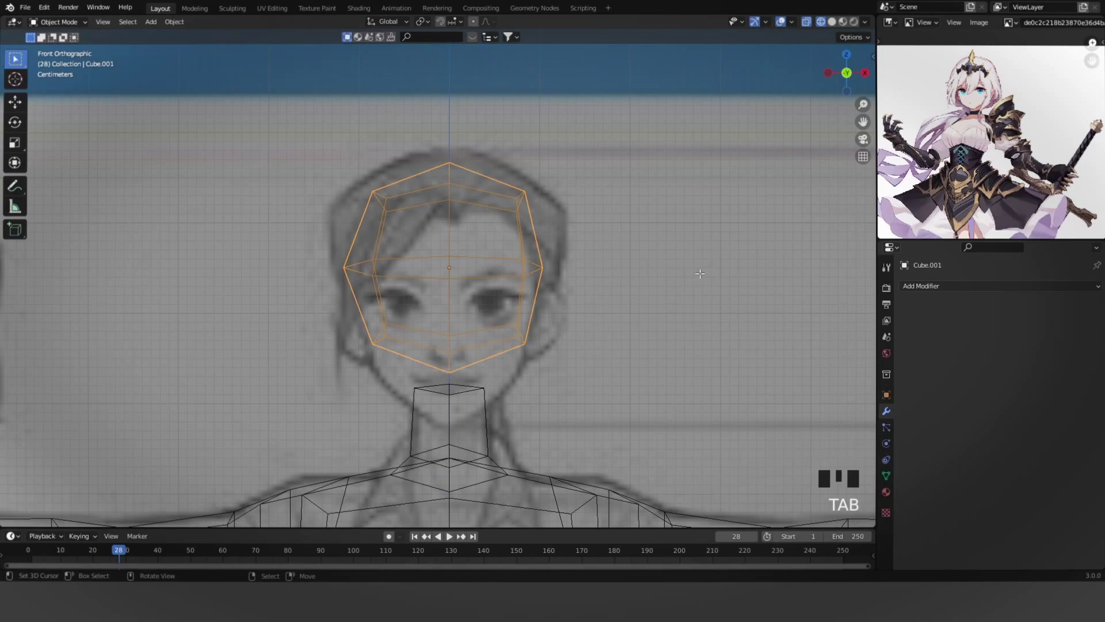
Mirror the head across the X axis with AutoMirror.
key("Tab")
key("n")
key("Tab")
left_click(810, 89)
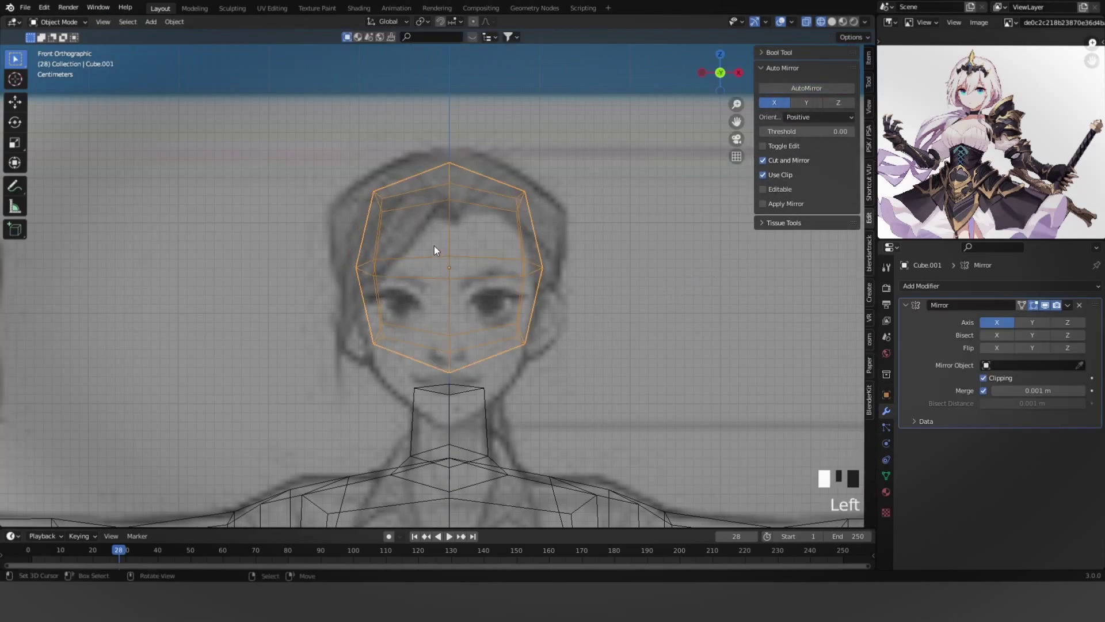
key("n")
Adjust the width of the mirrored head by moving its side vertices in the front view.
key("Tab")
key("alt+a")
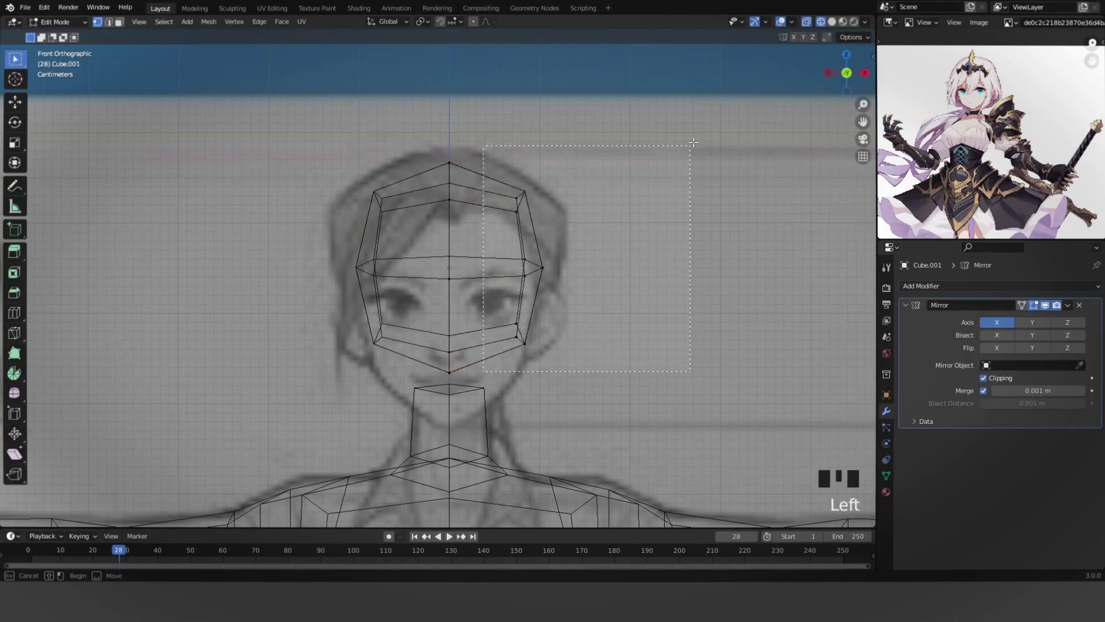
left_click(638, 248)
key("alt+a")
Move the head's lower front vertices forward in the side view to match the drawn face profile.
key("z")
scroll(449, 268, "down", 3)
key("KP_3")
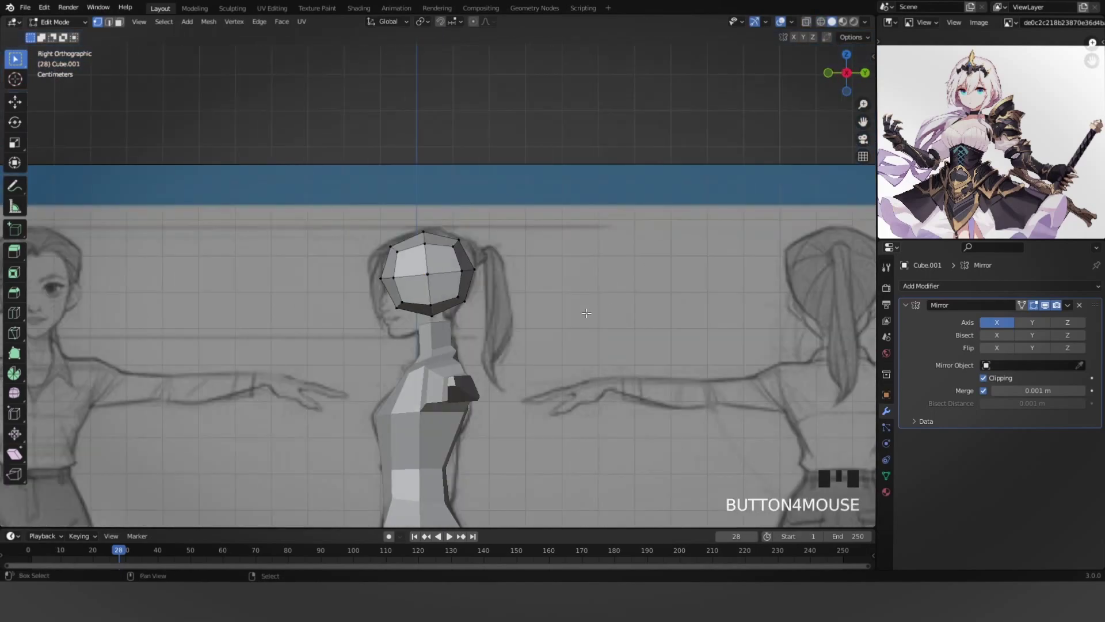
scroll(414, 316, "up", 4)
key("Tab")
key("z")
left_click(366, 347)
key("Tab")
left_click_drag(352, 344, 446, 266)
key("g")
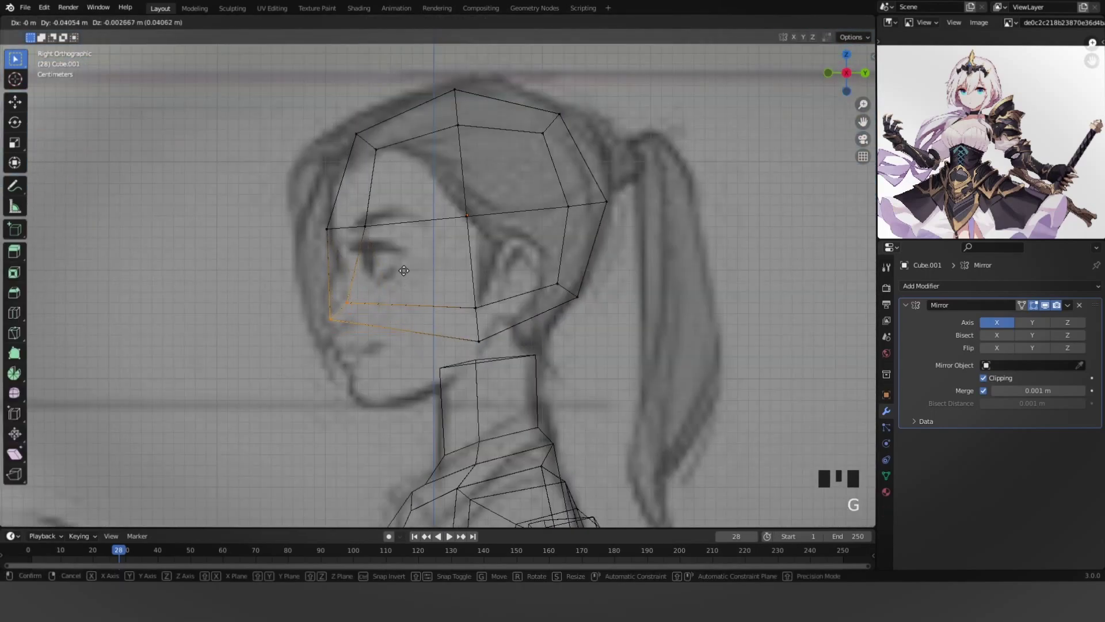
left_click(400, 273)
Extrude the front face on the underside of the head to start the jaw.
key("z")
key("3")
right_click(424, 317)
key("z")
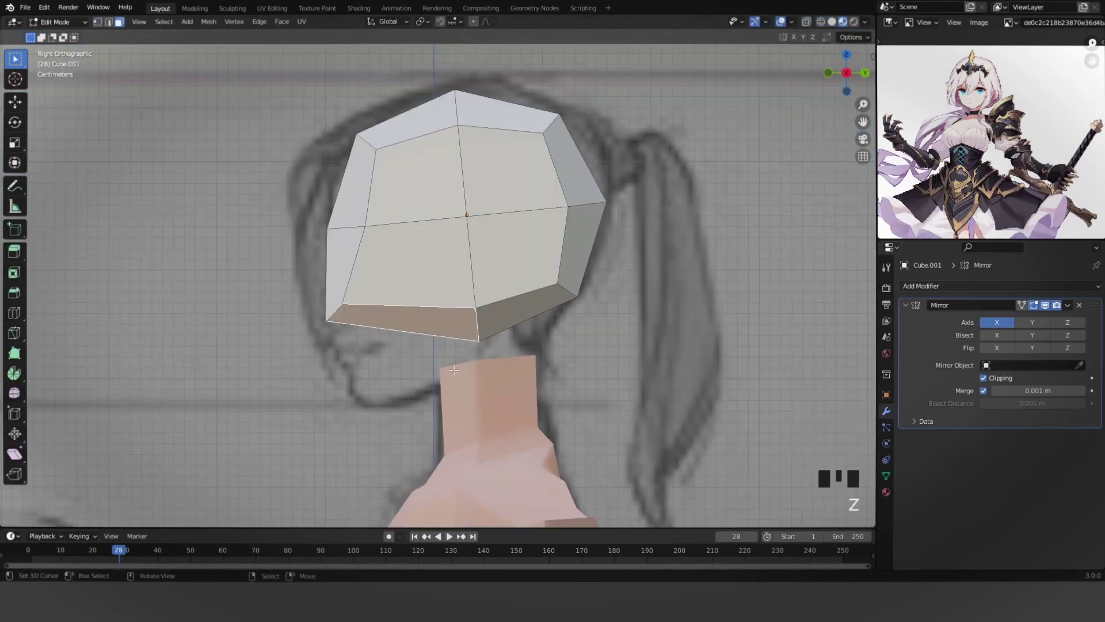
key("e")
right_click(400, 368)
Move, rotate and slightly shrink the extruded face in the side view to follow the drawn chin and jawline.
key("z")
key("g")
left_click(516, 408)
key("r")
left_click(516, 363)
key("s")
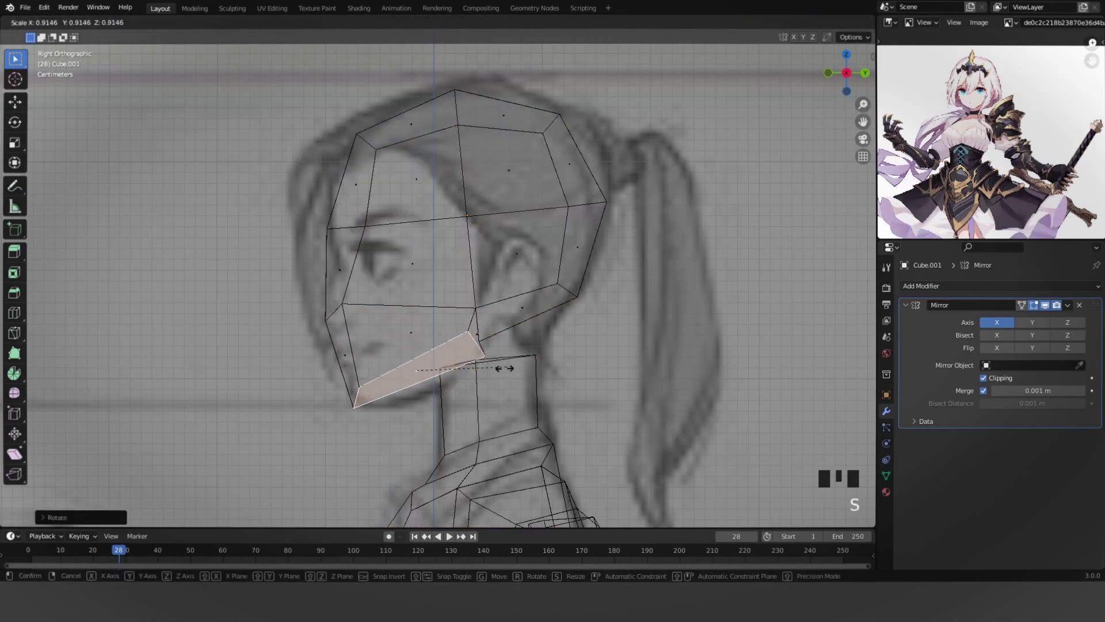
left_click(491, 375)
key("g")
left_click(491, 383)
Merge the rear corner vertices of the jaw with the head's lower edge using At Last.
key("shift+z")
middle_click_drag(512, 383, 501, 391)
key("1")
scroll(500, 392, "up", 3)
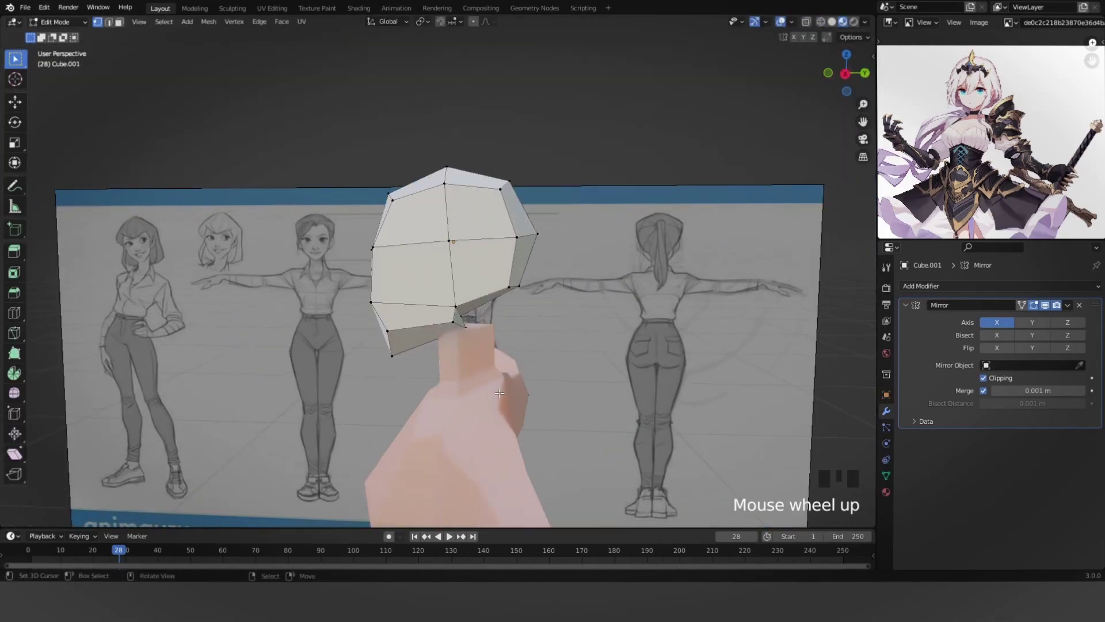
scroll(448, 323, "up", 3)
key("m")
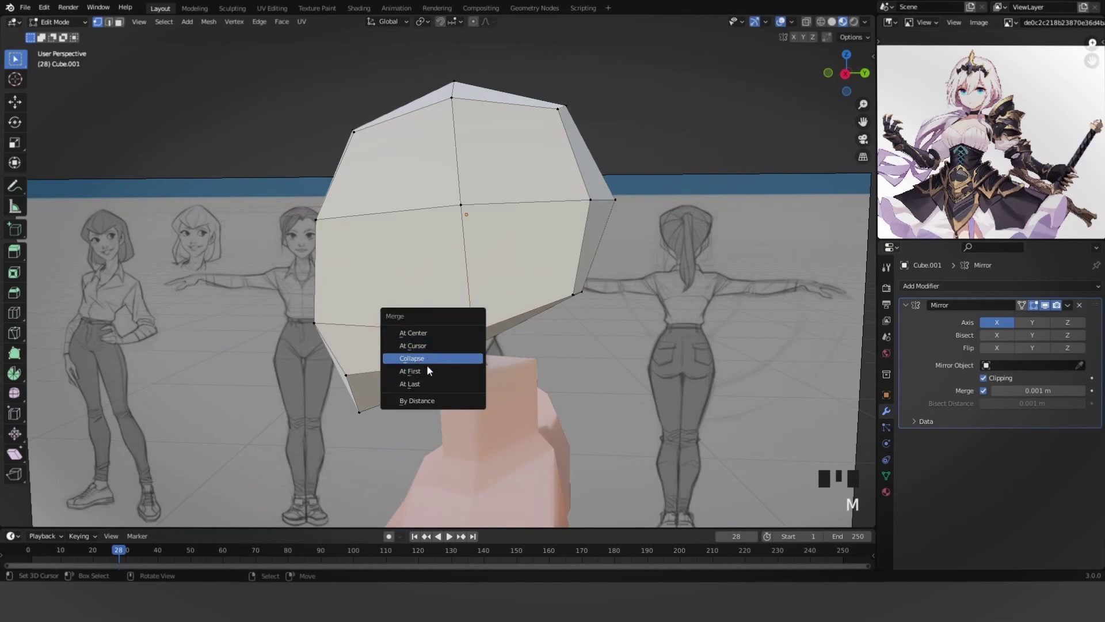
left_click(426, 383)
middle_click_drag(550, 361, 454, 348)
scroll(455, 348, "down", 1)
Change the snapping target and move the centre vertex under the jaw forward in the side view.
right_click(449, 347)
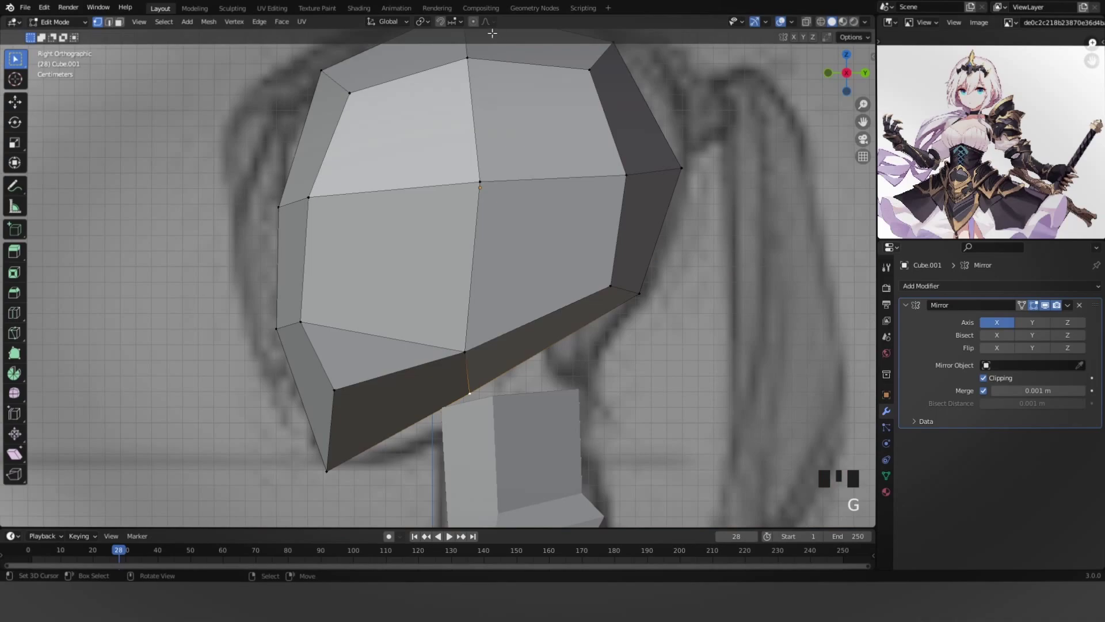
left_click(452, 21)
left_click(430, 69)
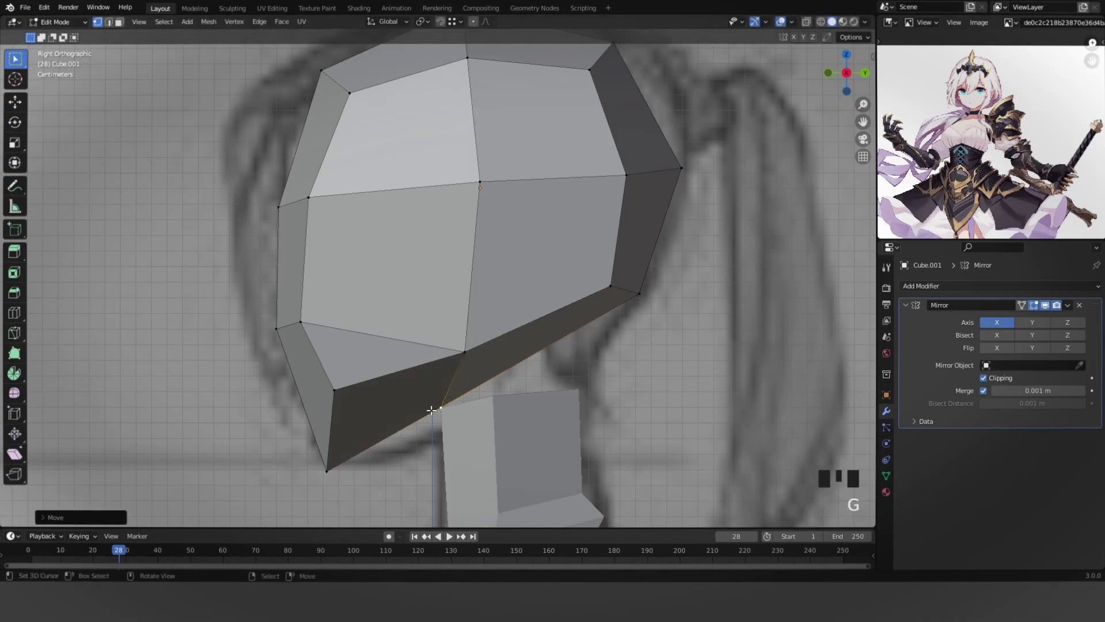
left_click(464, 382)
scroll(463, 383, "down", 4)
middle_click_drag(464, 383, 541, 368)
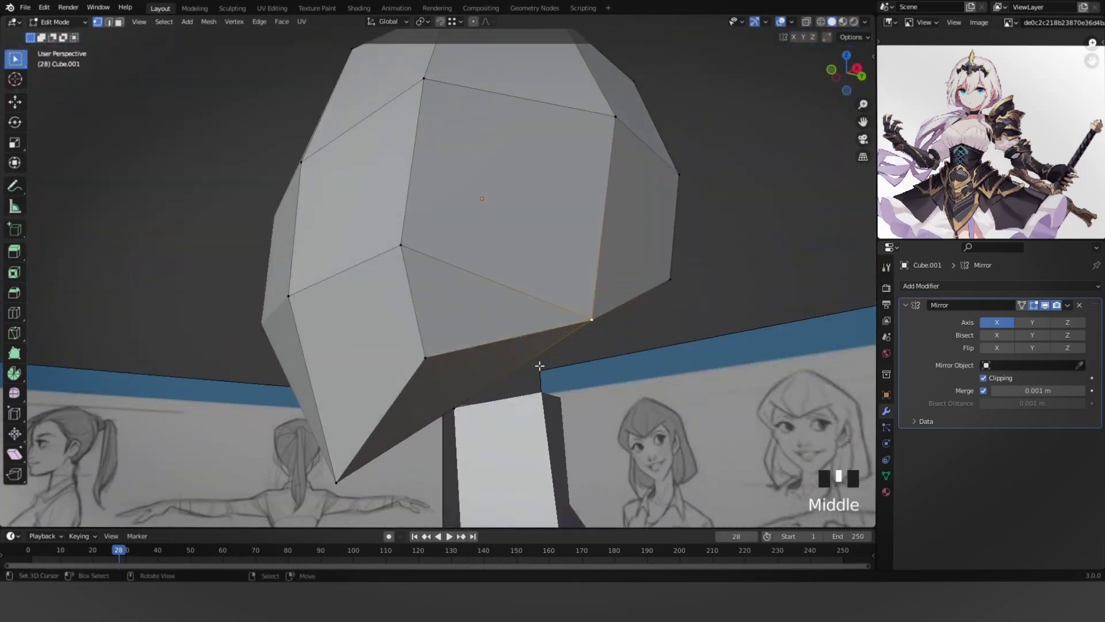
Select and delete the face on the underside of the head near the neck.
scroll(541, 368, "down", 3)
key("Tab")
key("Tab")
key("3")
right_click(463, 295)
middle_click_drag(555, 296, 453, 353)
key("x")
left_click(453, 353)
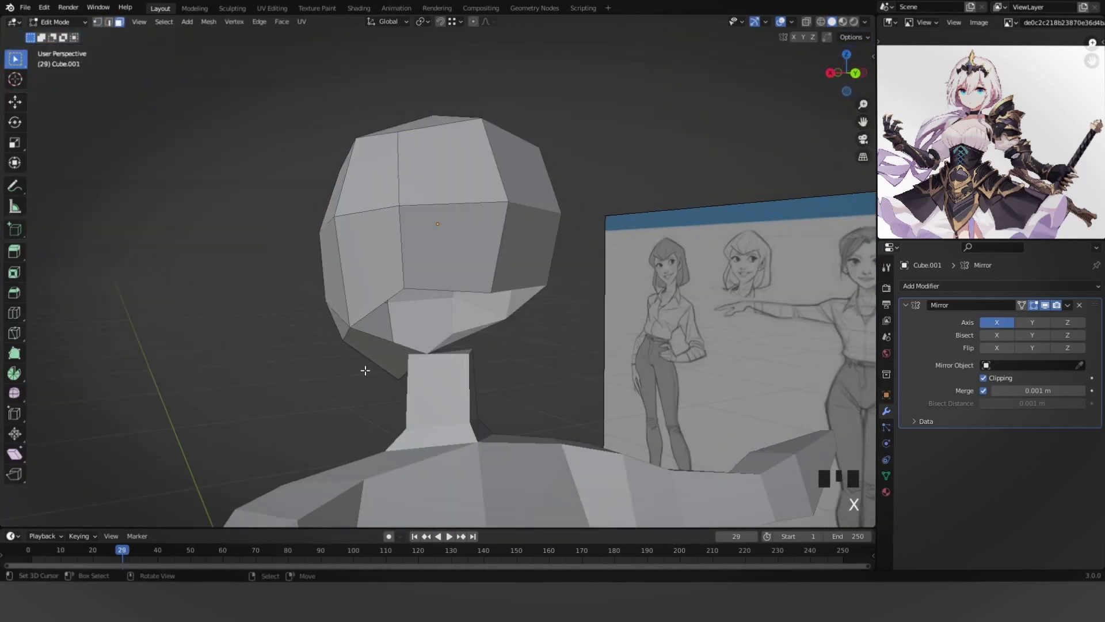
Join the head and the body into a single object.
key("Tab")
scroll(450, 375, "down", 7)
middle_click_drag(365, 370, 529, 373)
scroll(529, 373, "up", 4)
scroll(530, 373, "down", 3)
right_click(468, 409, "shift")
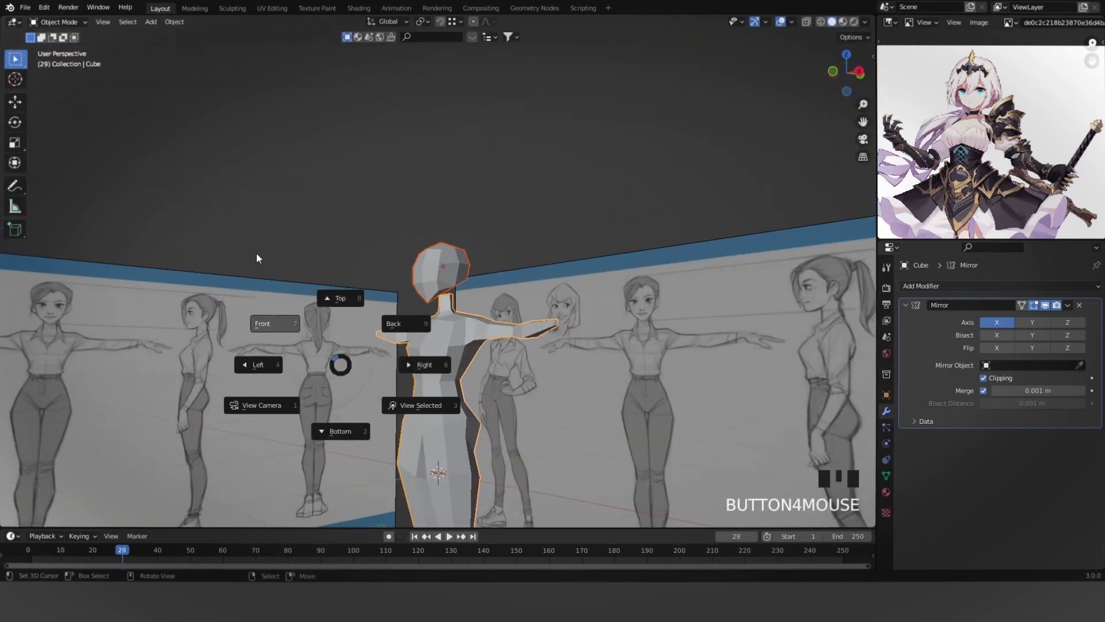
left_click(257, 257)
key("ctrl+j")
Select the head's linked geometry, shrink it and move it in the side view to fit the drawn face.
key("Tab")
key("KP_3")
scroll(432, 270, "up", 7)
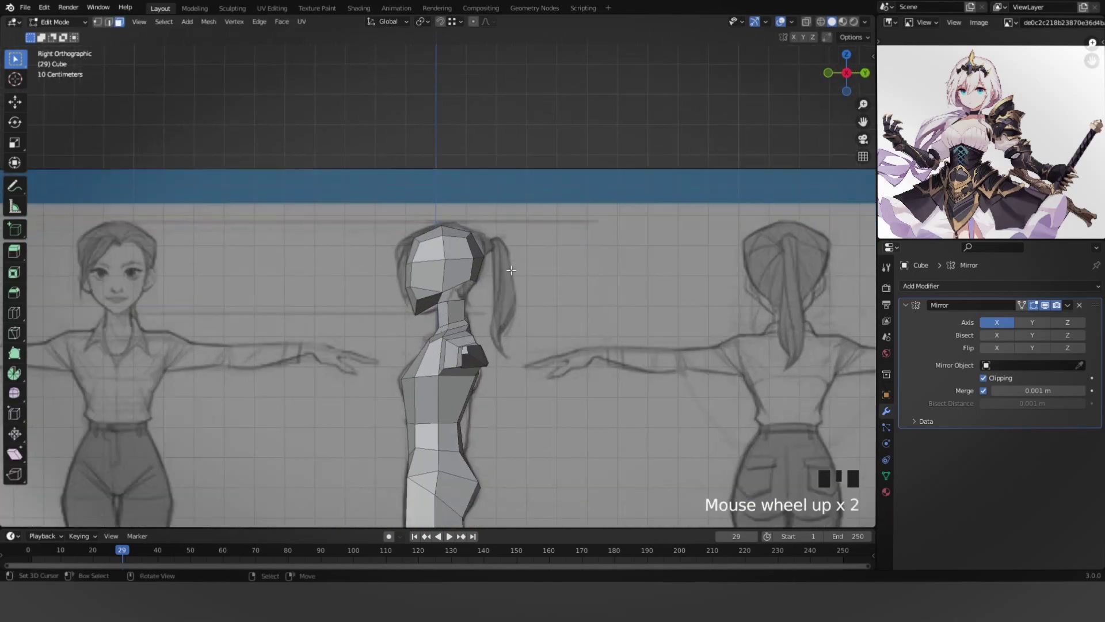
key("l")
key("s")
left_click(586, 311)
key("g")
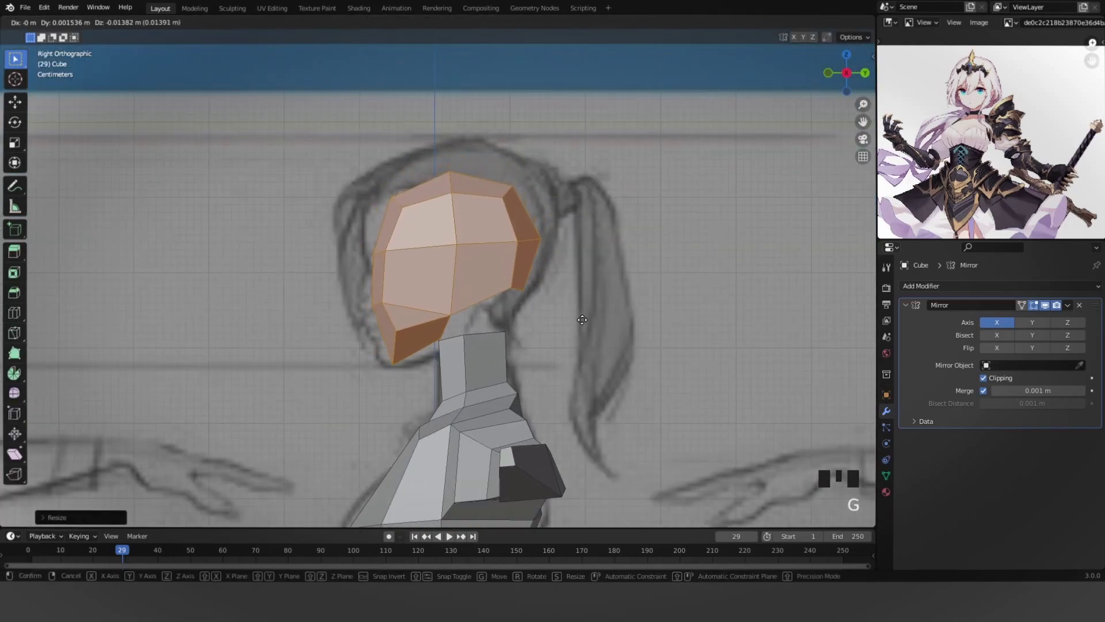
key("KP_1")
key("z")
key("z")
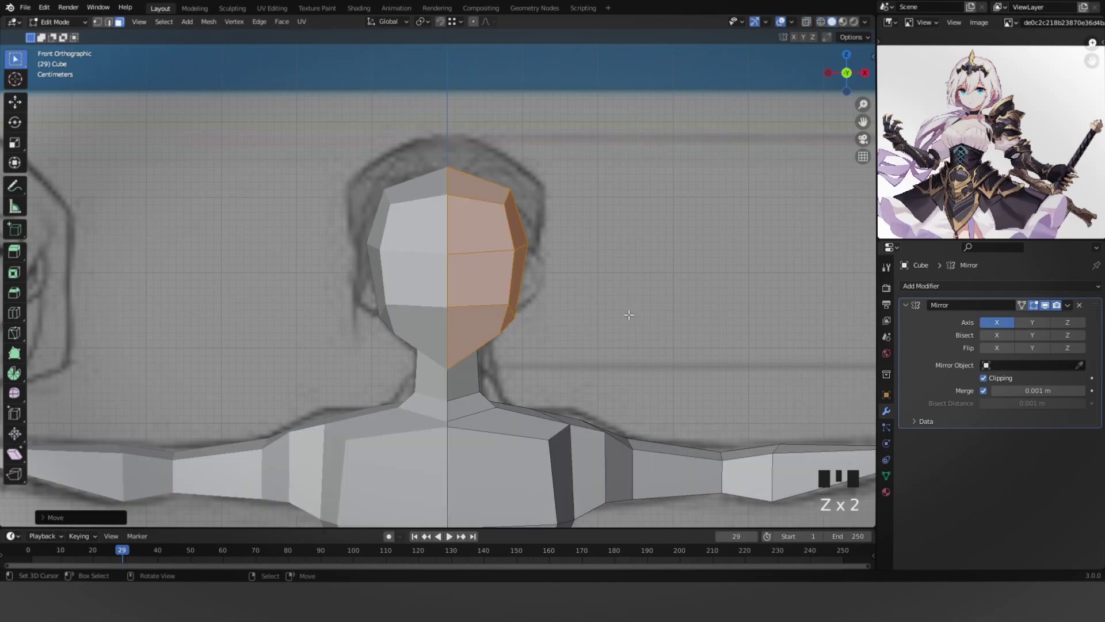
left_click(609, 315)
Move the head slightly forward in the side view to line it up with the drawn profile.
key("Tab")
scroll(576, 315, "down", 5)
middle_click_drag(575, 315, 481, 308)
key("KP_3")
middle_click_drag(564, 293, 564, 345, "shift")
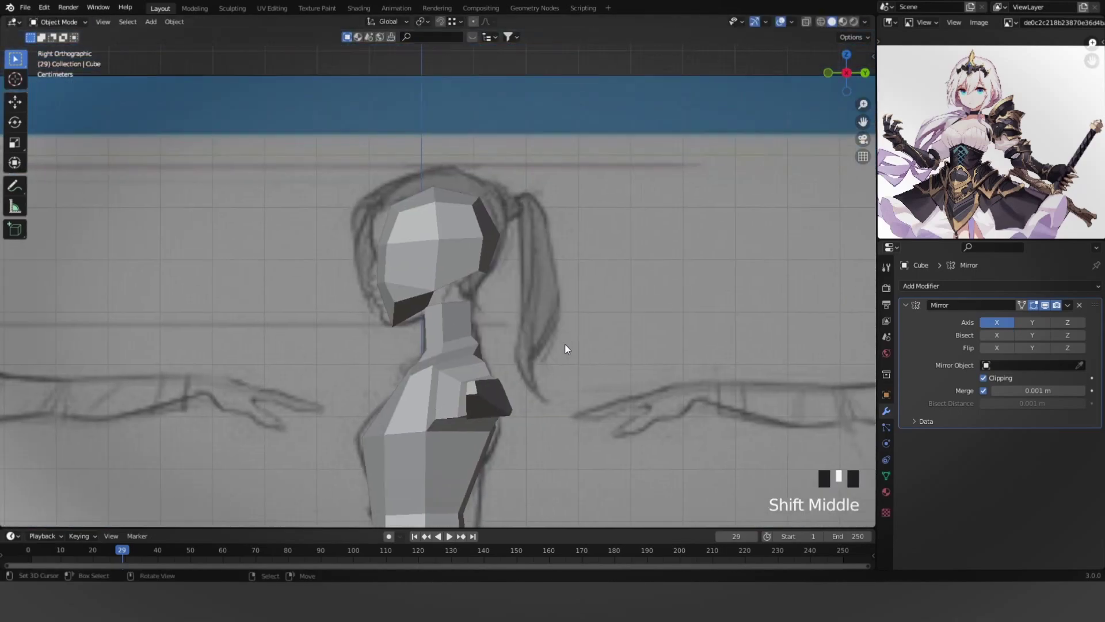
scroll(565, 346, "up", 5)
key("Tab")
key("1")
key("z")
key("g")
left_click(316, 330)
key("z")
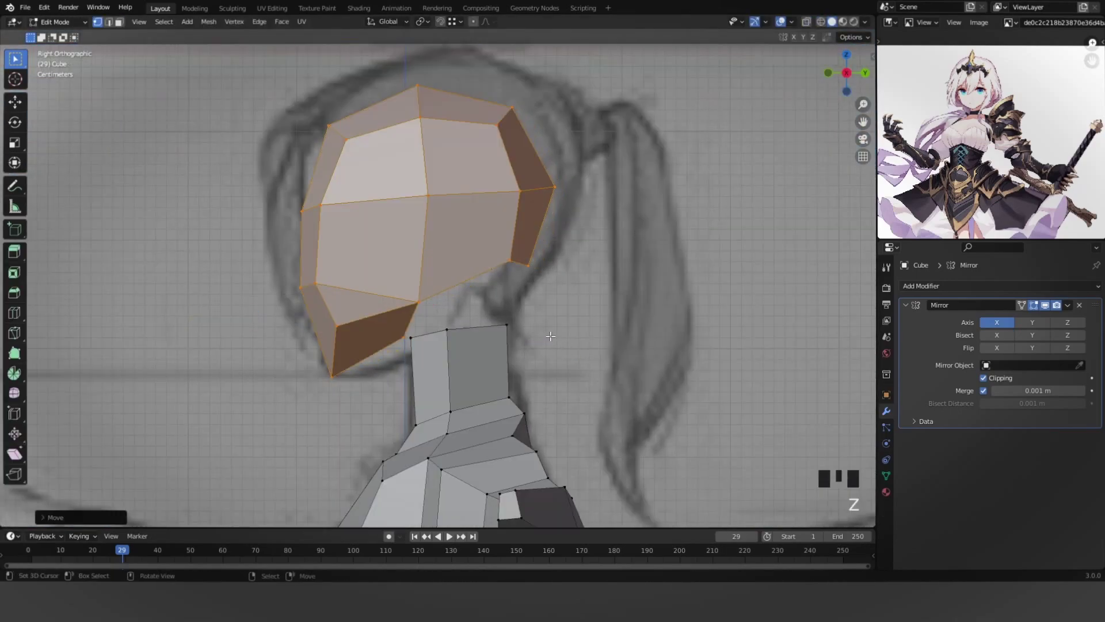
Scale up the arm's vertex loop just above the elbow in the front view to match the drawing.
scroll(518, 345, "down", 2)
key("alt+a")
key("KP_1")
middle_click_drag(477, 364, 610, 341, "shift")
key("Tab")
scroll(613, 339, "down", 6)
scroll(611, 344, "up", 2)
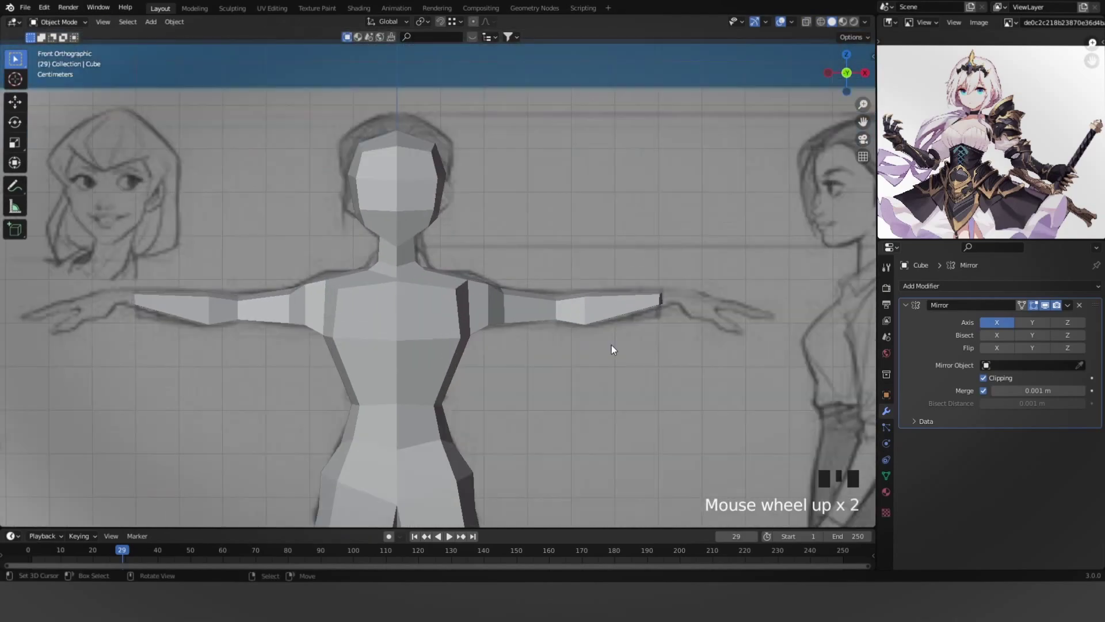
scroll(612, 345, "down", 4)
scroll(656, 350, "up", 6)
key("Tab")
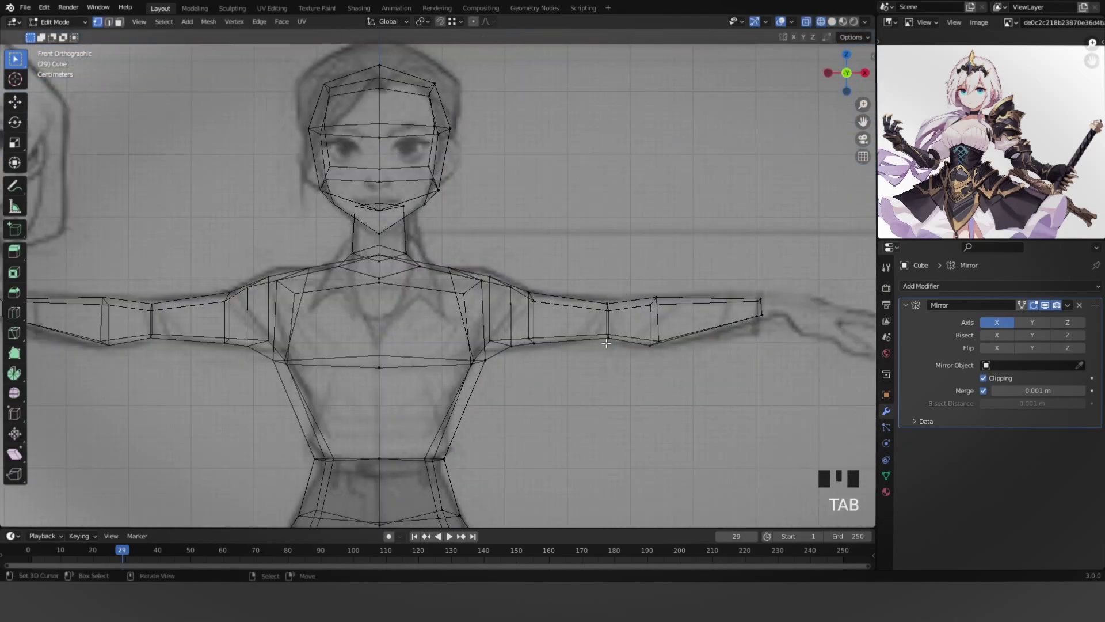
key("z")
key("z")
key("z")
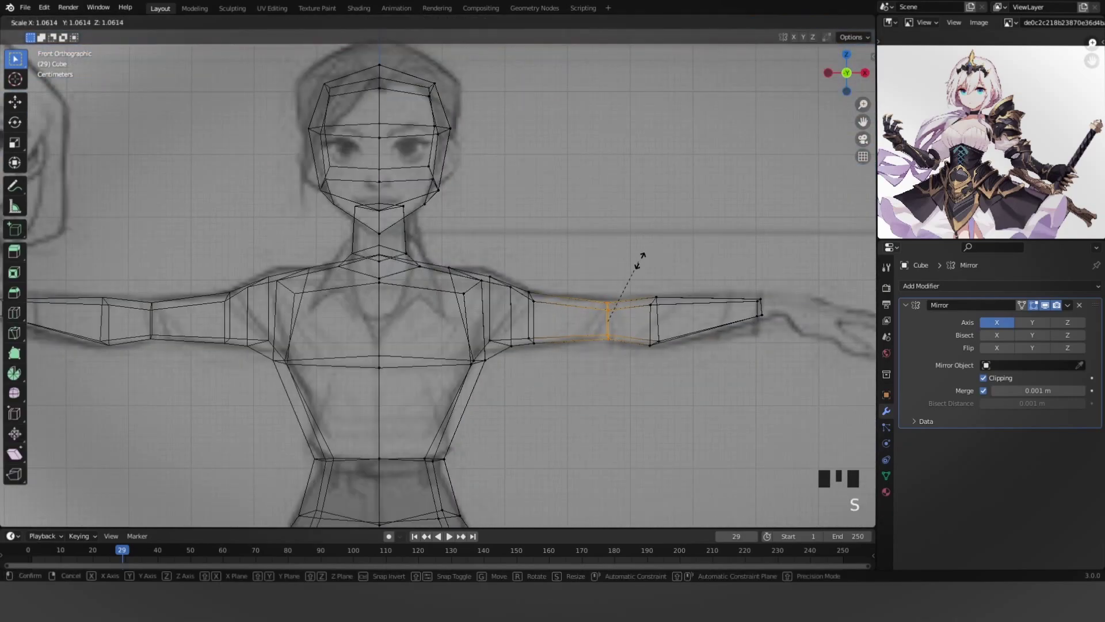
left_click(650, 247)
Move the middle vertices on the side of the neck slightly backward in the side view.
key("z")
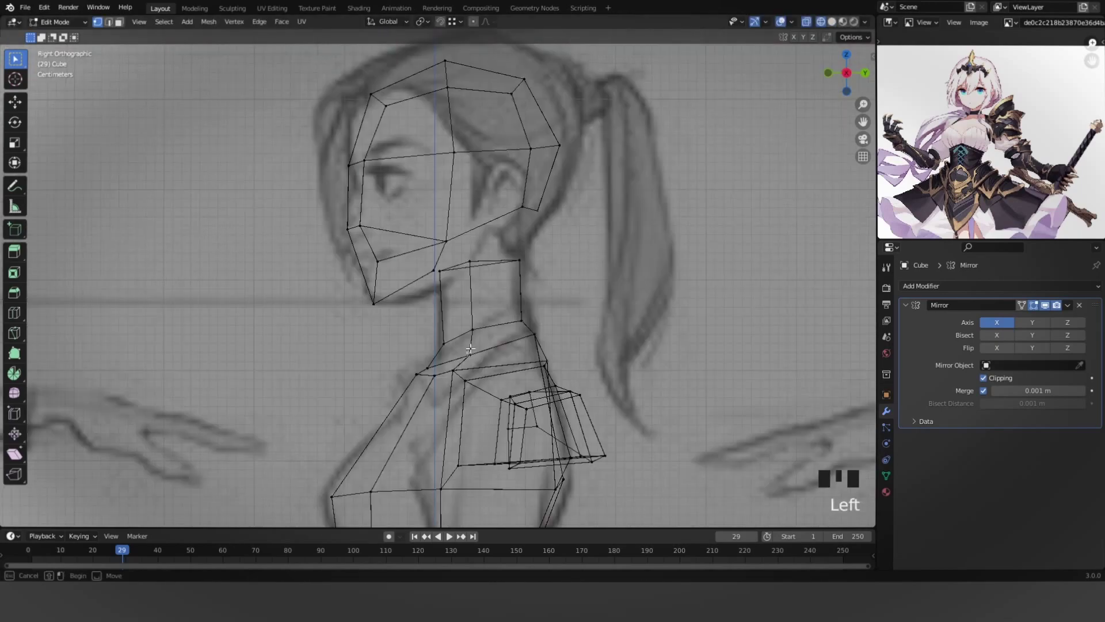
left_click_drag(460, 317, 500, 362)
key("z")
key("g")
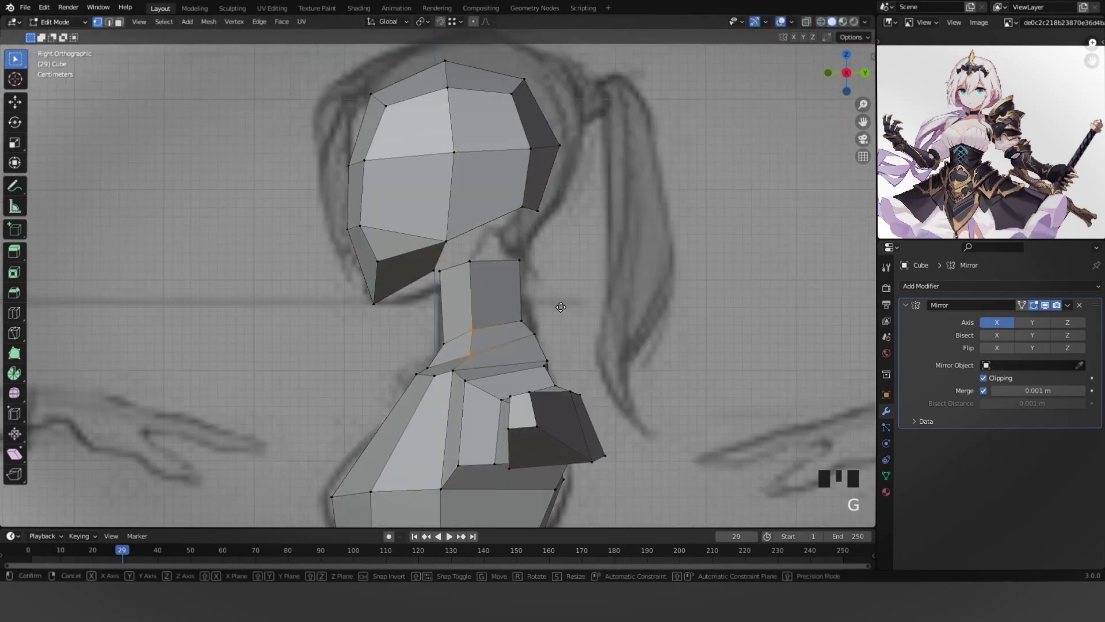
left_click(576, 302)
left_click(496, 253)
scroll(527, 257, "down", 3)
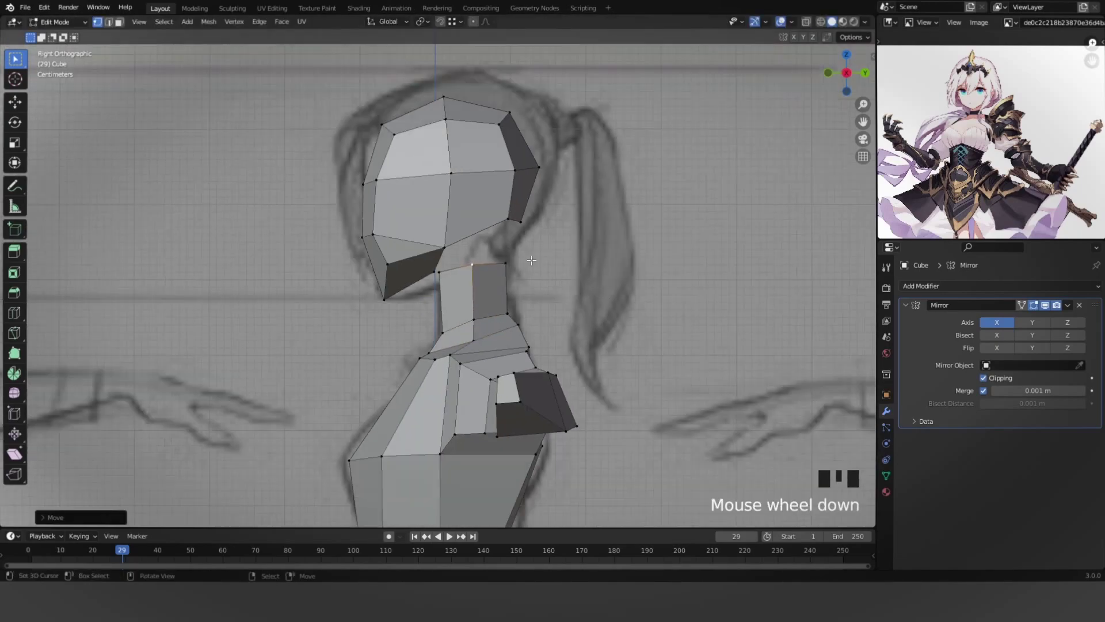
Delete the face closing the top of the neck.
key("Tab")
middle_click_drag(526, 257, 455, 274)
key("Tab")
key("KP_3")
key("Tab")
middle_click_drag(564, 272, 523, 337, "shift")
scroll(523, 336, "up", 7)
scroll(523, 337, "down", 5)
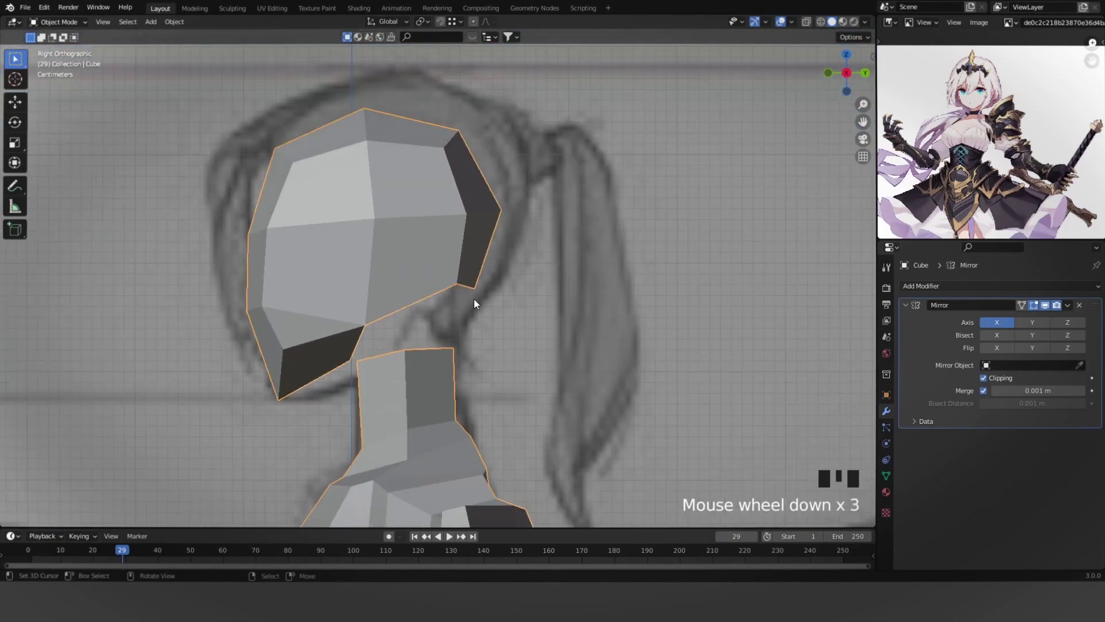
key("Tab")
middle_click_drag(434, 370, 506, 363)
scroll(434, 361, "down", 1)
key("3")
right_click(380, 379)
key("x")
left_click(380, 379)
key("1")
Fill the gap between the head's lower edges and the neck's top edges with new faces.
right_click(432, 308)
key("2")
right_click(431, 308)
right_click(408, 385, "shift")
key("f")
key("grave")
left_click(562, 352)
right_click(393, 356)
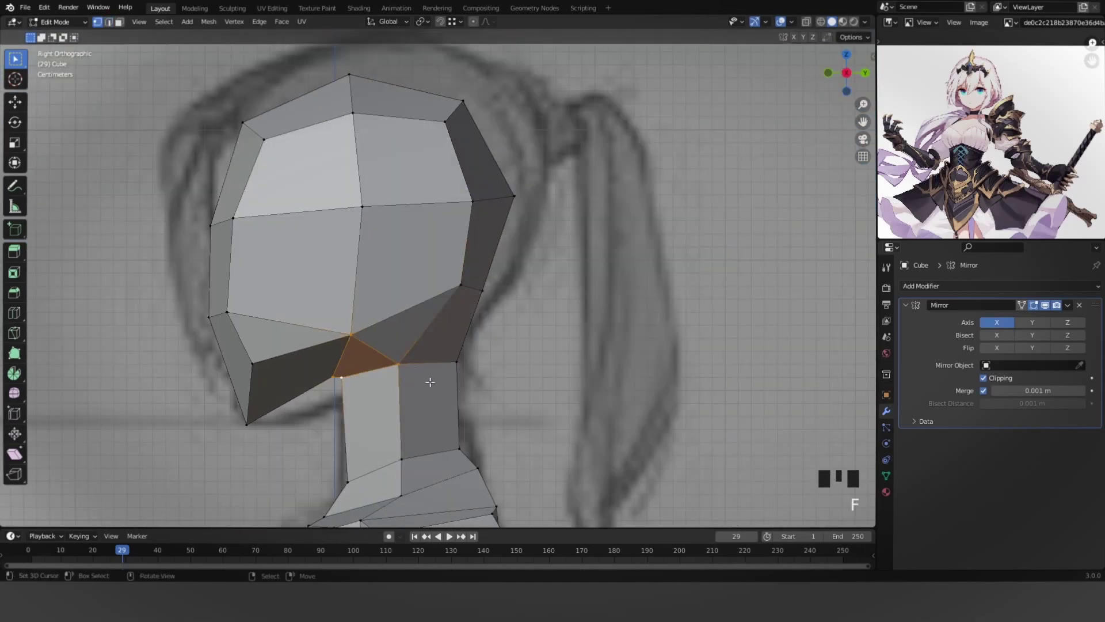
Remove the diagonal edge running from the chin to the back of the jaw on the head's underside.
scroll(430, 381, "down", 2)
key("alt+a")
key("Tab")
mouse_move(444, 381)
middle_mouse_down()
mouse_move(517, 355)
mouse_move(379, 333)
mouse_move(506, 415)
mouse_move(598, 393)
mouse_move(518, 350)
mouse_move(374, 312)
mouse_move(400, 332)
middle_mouse_up()
key("Tab")
scroll(373, 312, "up", 3)
key("1")
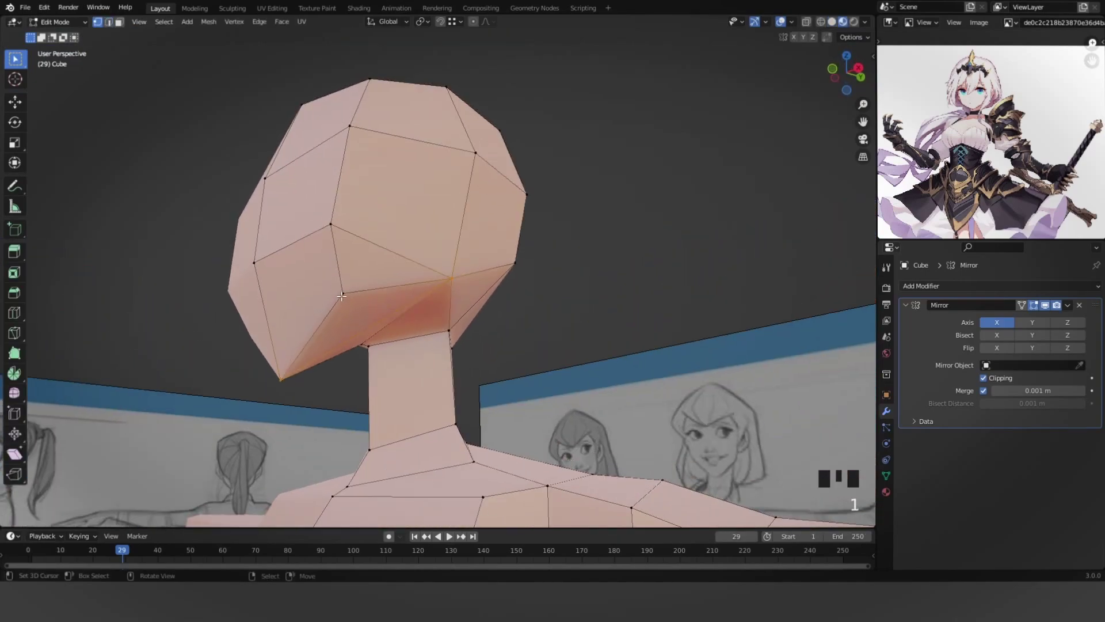
key("x")
left_click(343, 301)
Adjust the jaw's side vertex and move the widest side vertices of the head inward in the front view.
key("z")
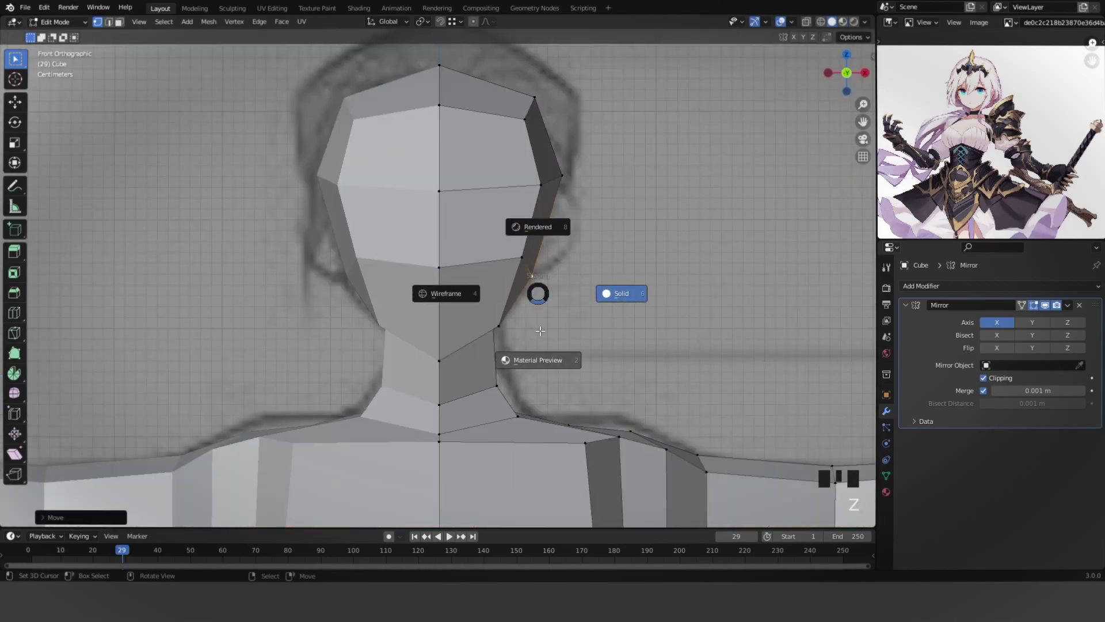
left_click(540, 358)
key("g")
left_click(558, 316)
key("shift+z")
left_click_drag(518, 207, 601, 159)
key("z")
key("g")
left_click(662, 173)
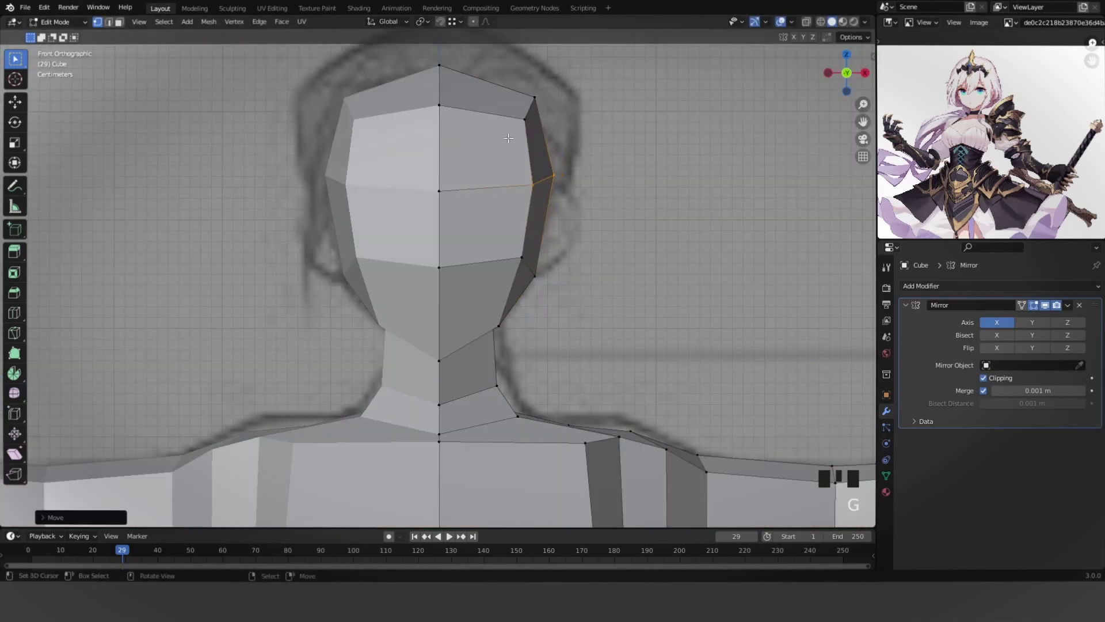
Reposition the upper corner vertices of the head in the front view to shape the skull's outline.
key("z")
left_click_drag(489, 133, 592, 67)
key("z")
key("g")
left_click(612, 94)
key("Tab")
scroll(631, 298, "down", 7)
key("Tab")
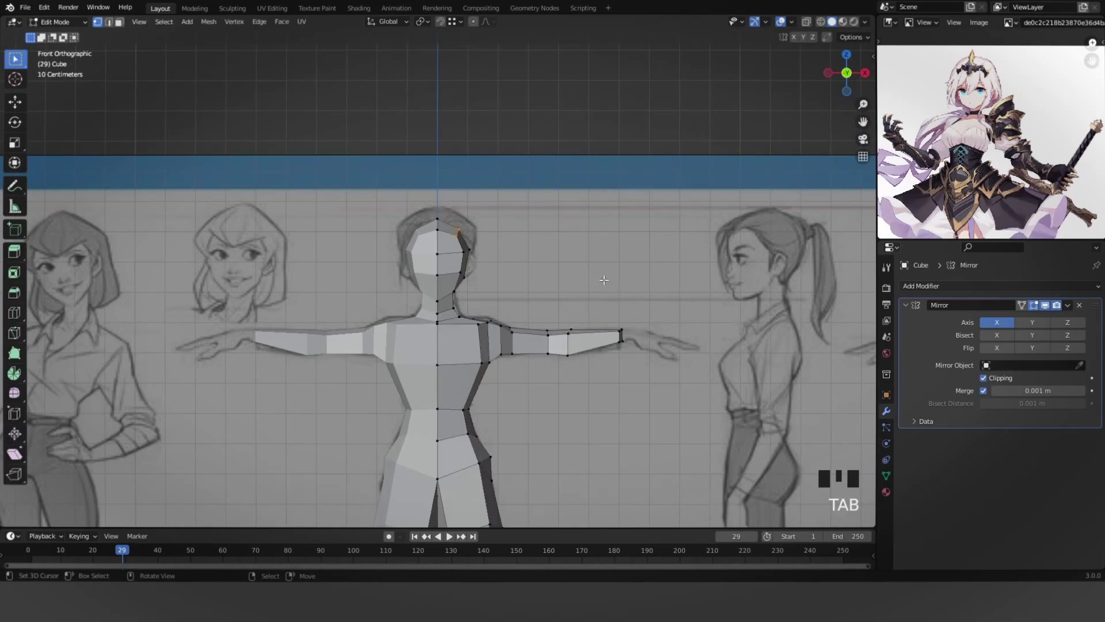
key("g")
left_click(591, 285)
Examine the whole body's proportions against the reference drawing in the front view.
key("Tab")
scroll(596, 311, "down", 4)
key("alt+a")
scroll(597, 323, "up", 5)
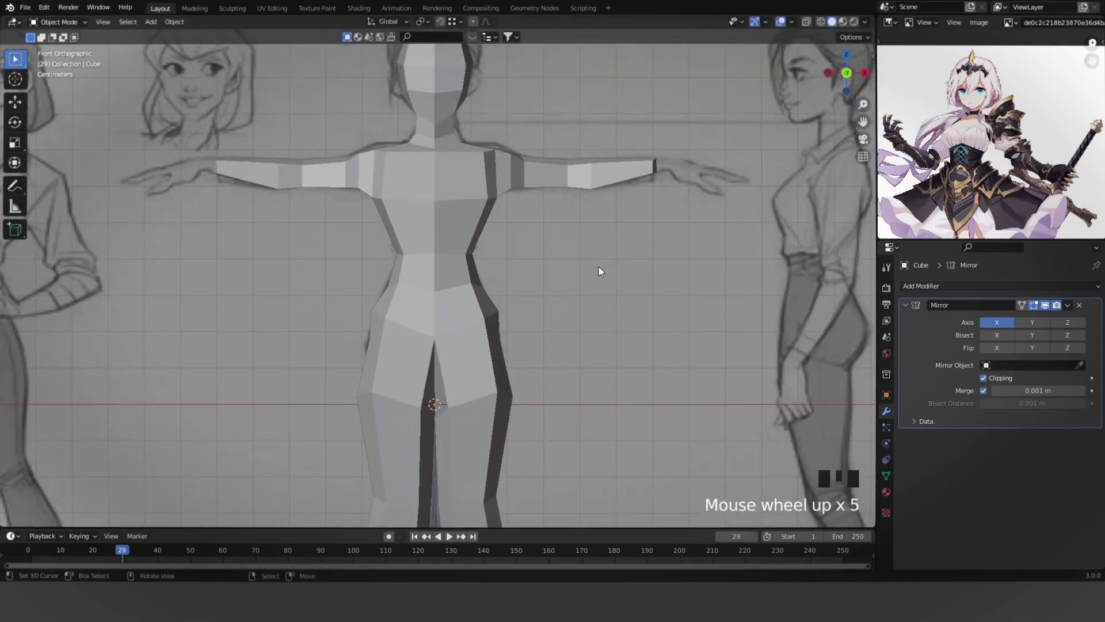
scroll(599, 271, "down", 3)
middle_click_drag(589, 254, 282, 287, "shift")
key("grave")
left_click(203, 96)
middle_click_drag(560, 229, 542, 243, "shift")
scroll(542, 243, "up", 4)
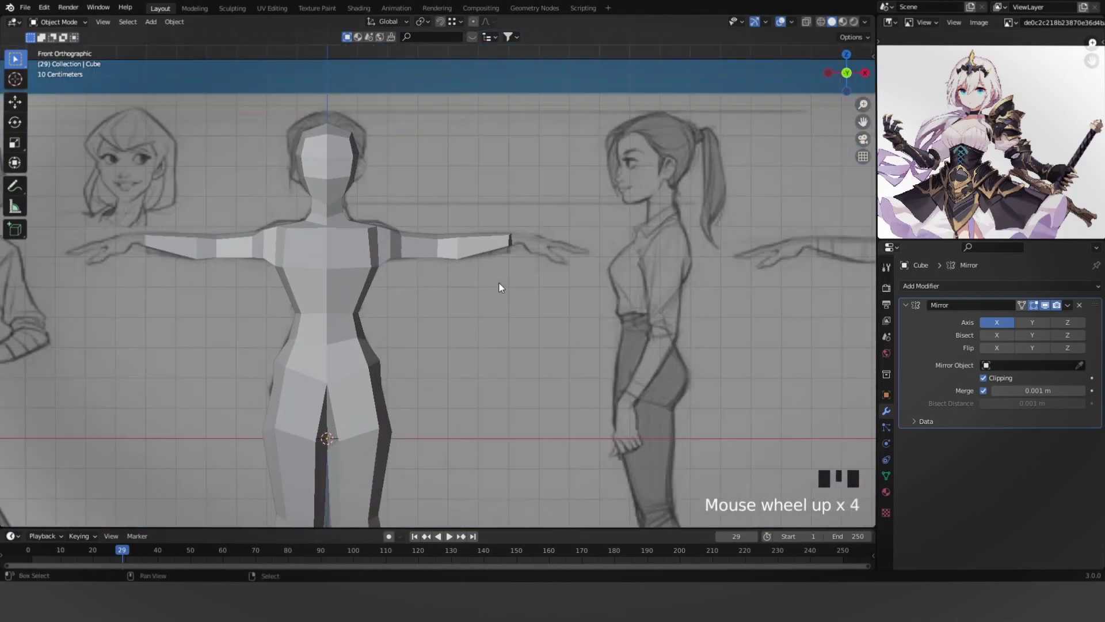
key("shift+a")
mouse_move(496, 281)
scroll(403, 257, "up", 2)
Turn off the Mirror modifier's clipping and resize the thigh and knee vertex loops in the front view.
right_click(507, 227)
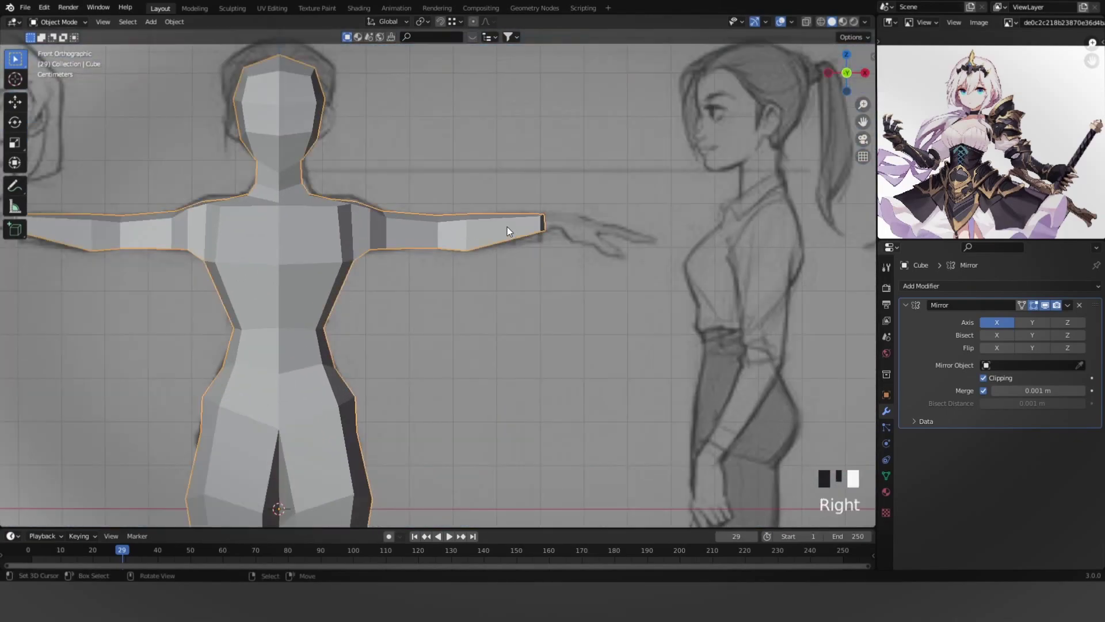
key("Tab")
scroll(507, 227, "down", 4)
key("Tab")
middle_click_drag(462, 343, 564, 225, "shift")
scroll(599, 231, "up", 6)
key("Tab")
key("z")
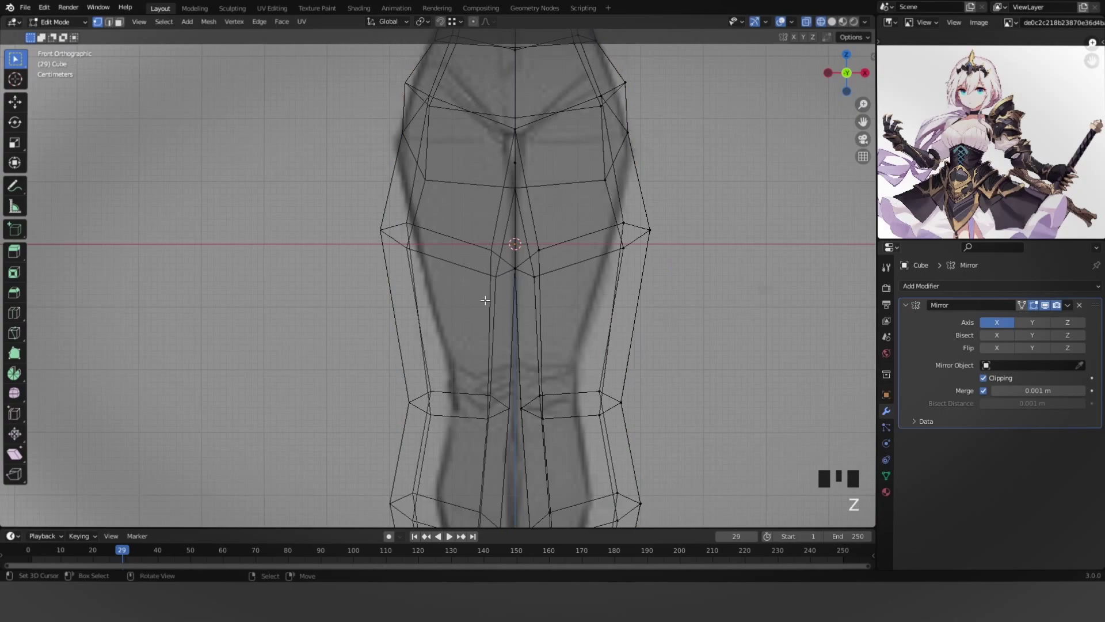
left_click_drag(483, 301, 700, 198)
key("z")
key("s")
right_click(885, 324)
key("s")
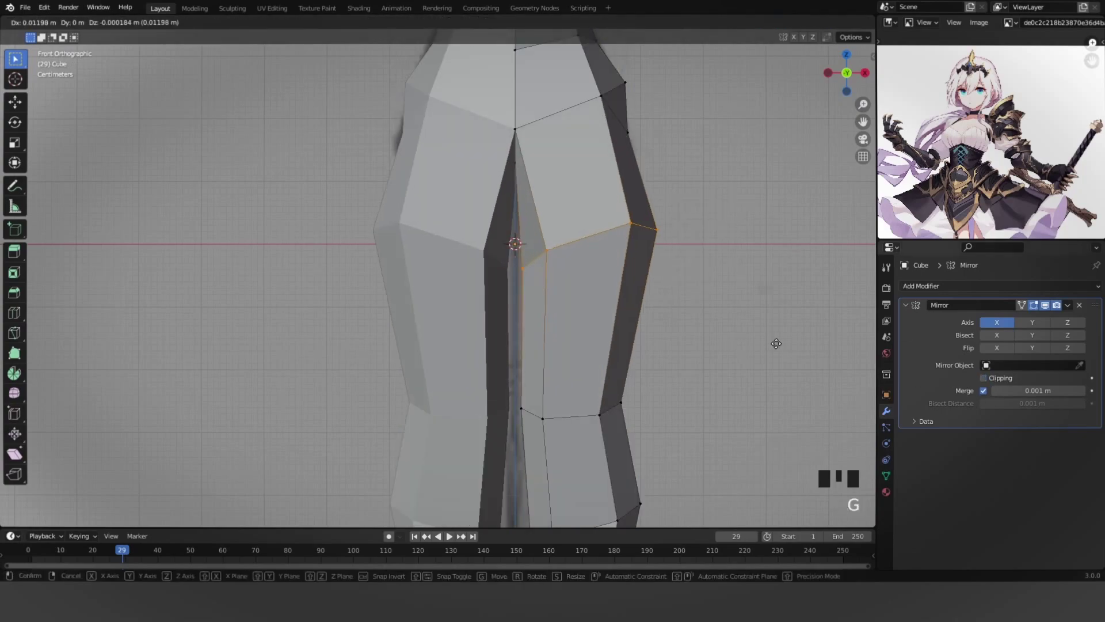
key("s")
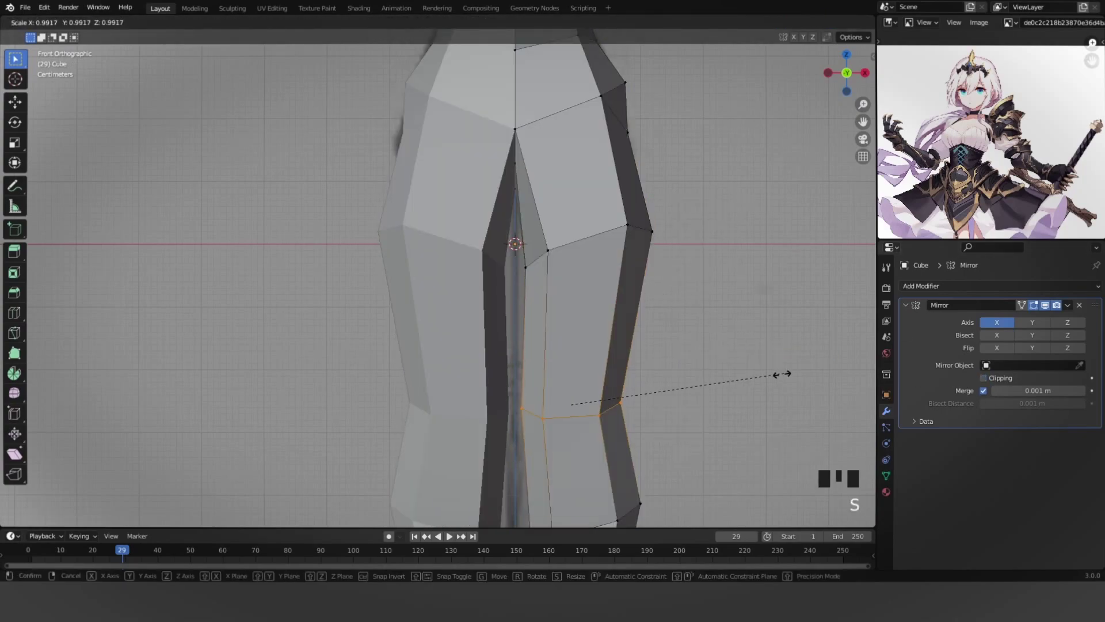
left_click(779, 376)
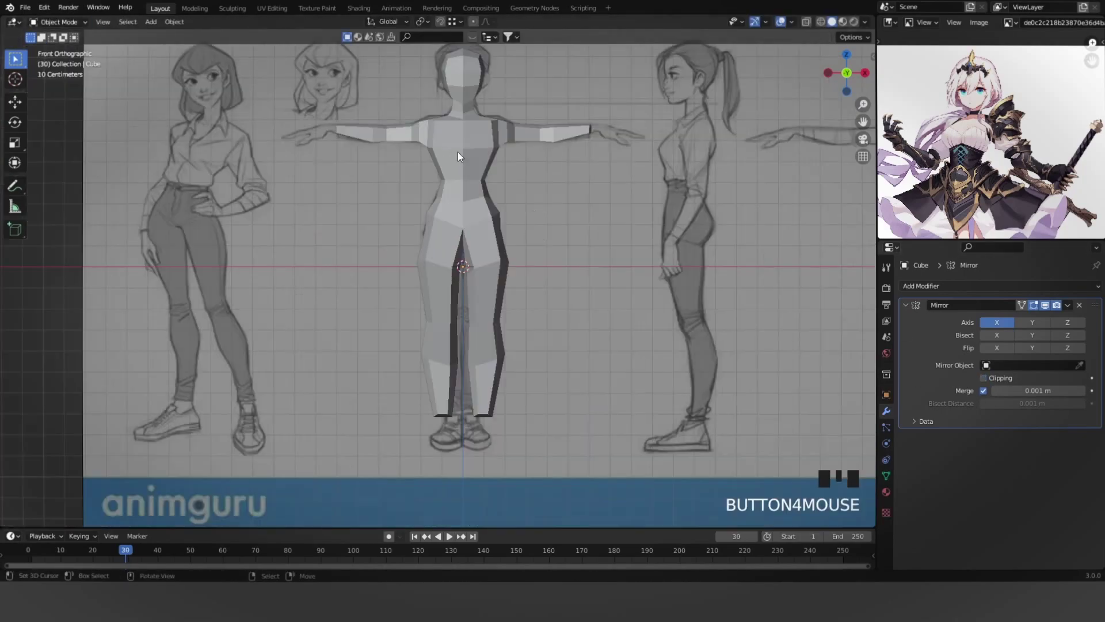
Extrude the wrist end of the forearm outward along the drawn hand in the front view.
scroll(507, 84, "up", 4)
key("Tab")
middle_click_drag(533, 312, 477, 321)
scroll(477, 320, "up", 2)
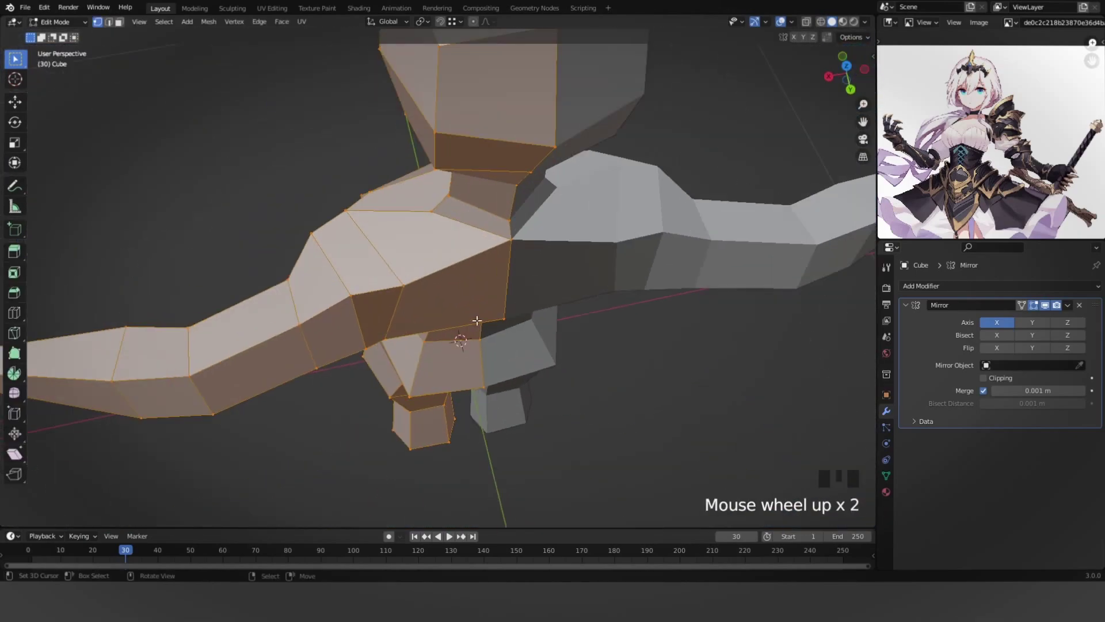
key("KP_1")
key("alt+a")
key("z")
middle_click_drag(656, 195, 408, 312, "shift")
left_click_drag(505, 282, 584, 211)
key("z")
middle_click_drag(700, 212, 511, 227, "shift")
scroll(510, 227, "up", 3)
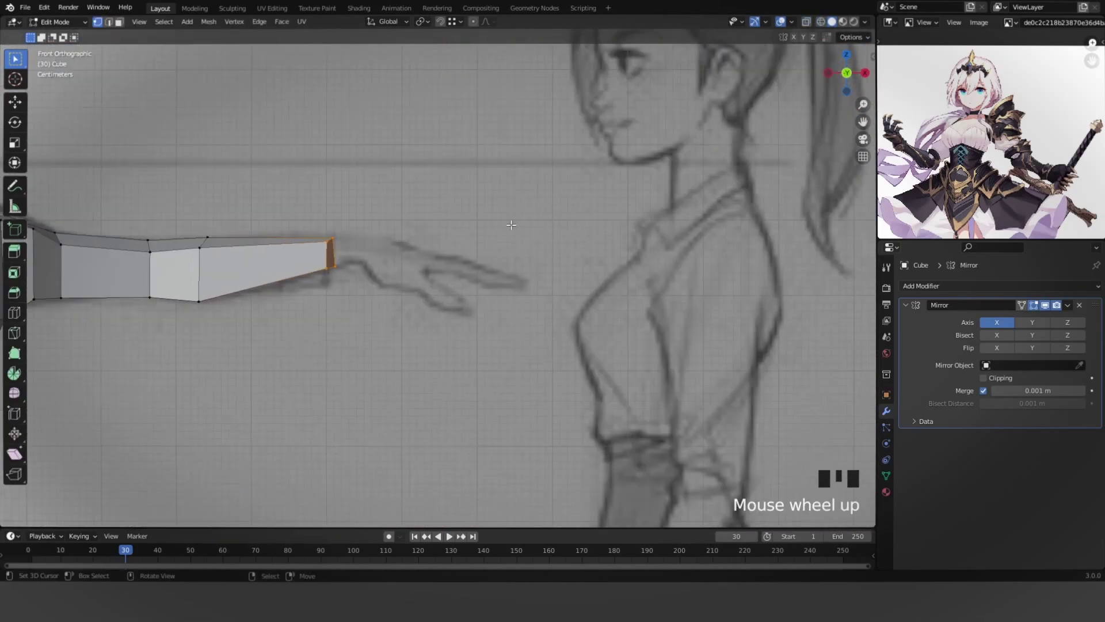
key("e")
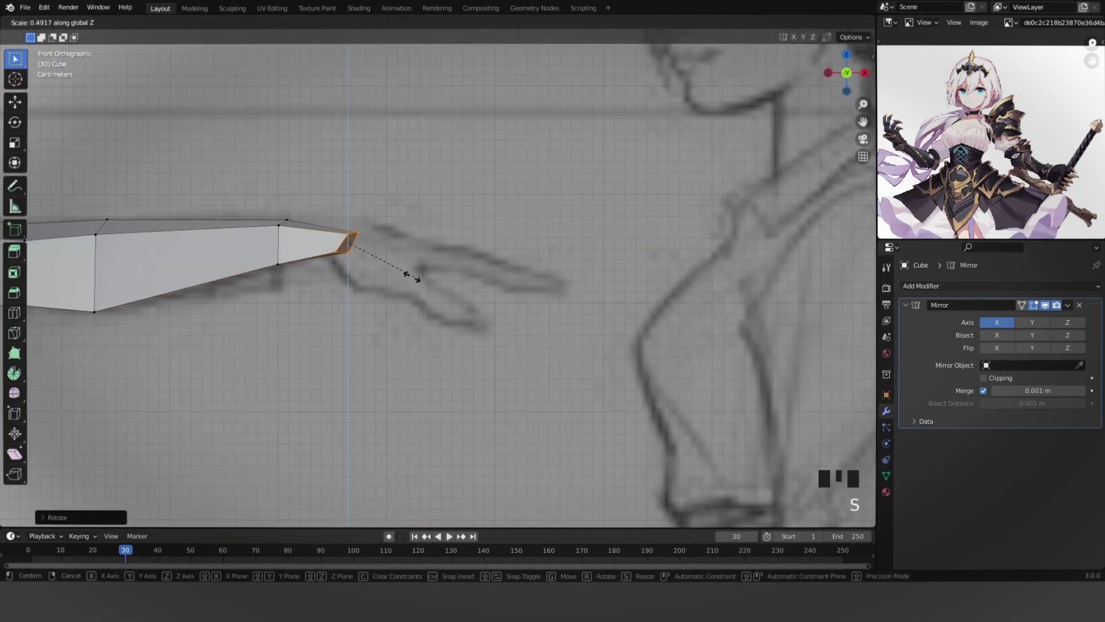
Flatten the extruded hand end along Z and move it to follow the hand drawing.
left_click(405, 272)
key("g")
left_click(456, 292)
Align the vertex pairs on both sides of the hand's end by scaling each flat along Y in the top view.
key("g")
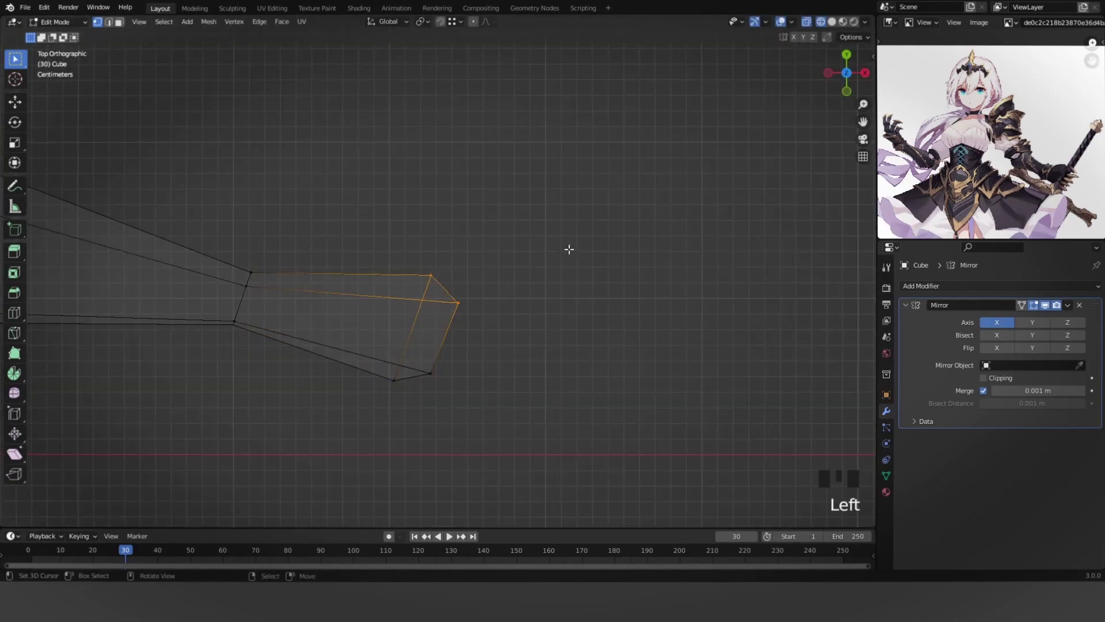
key("z")
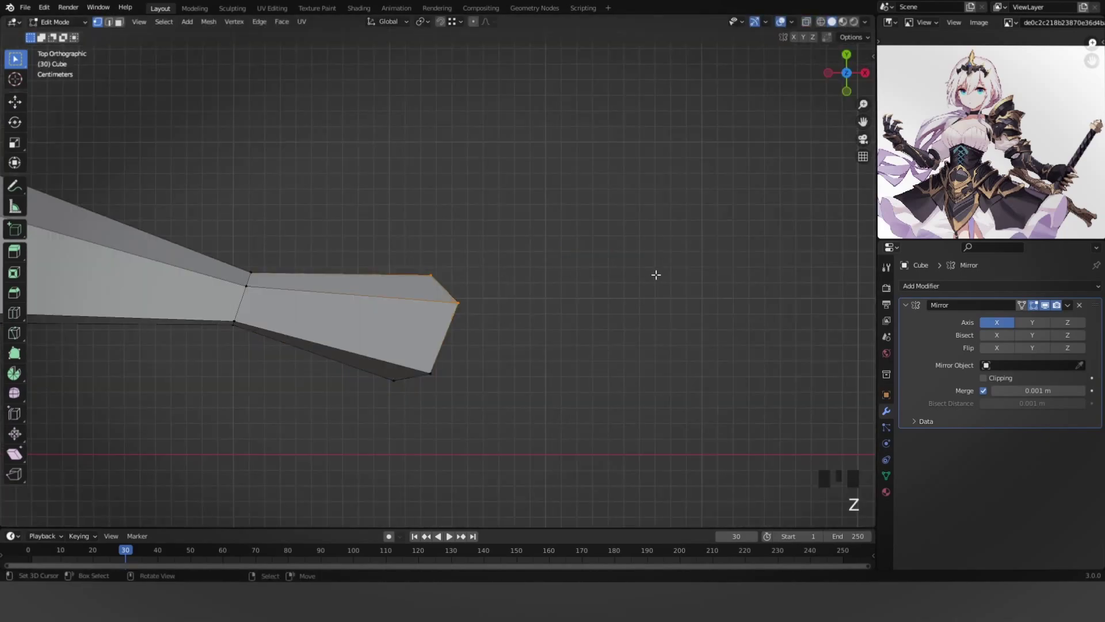
left_click(655, 275)
key("z")
left_click_drag(310, 440, 496, 346)
key("s")
left_click(497, 352)
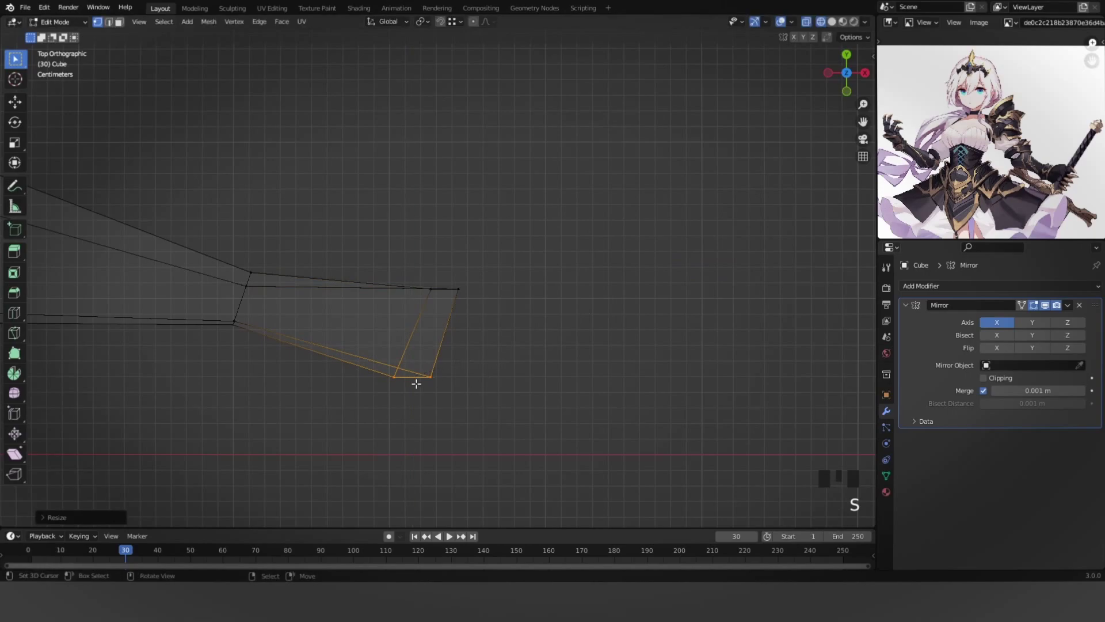
Move the thumb-side vertex pair of the palm near the wrist outward in the top view.
middle_click_drag(458, 315, 510, 358)
key("z")
scroll(458, 346, "up", 2)
key("3")
right_click(414, 336)
key("KP_7")
key("1")
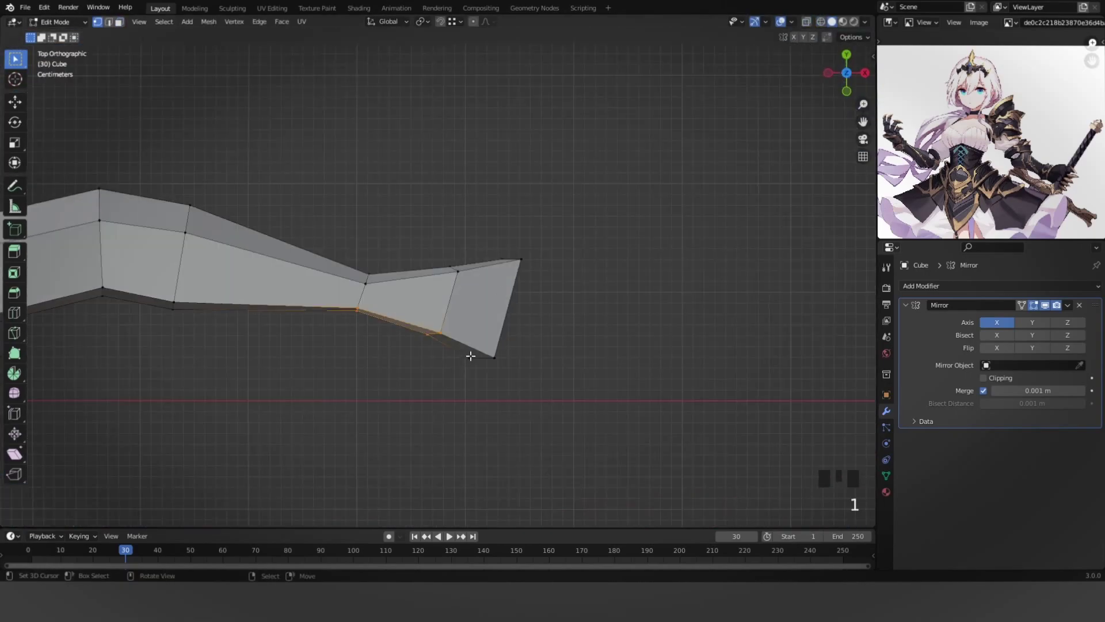
key("z")
key("z")
left_click_drag(415, 352, 456, 383)
key("g")
left_click(442, 322)
Bevel the thumb-side corner at the hand's end and reposition the resulting vertex pairs to round the palm in the top view.
key("z")
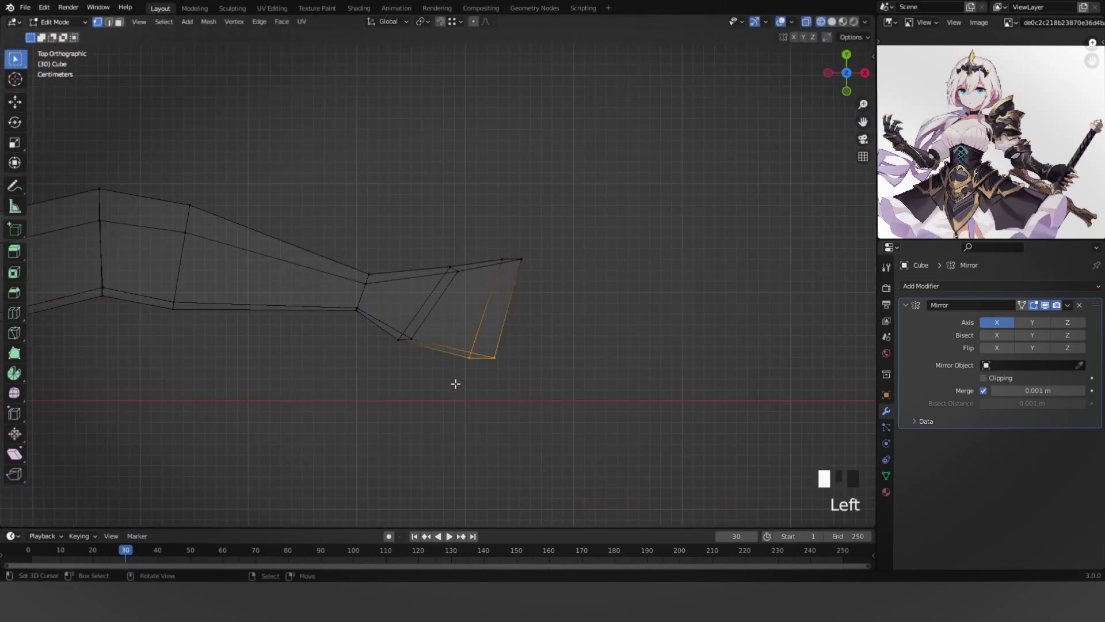
key("z")
left_click(551, 341)
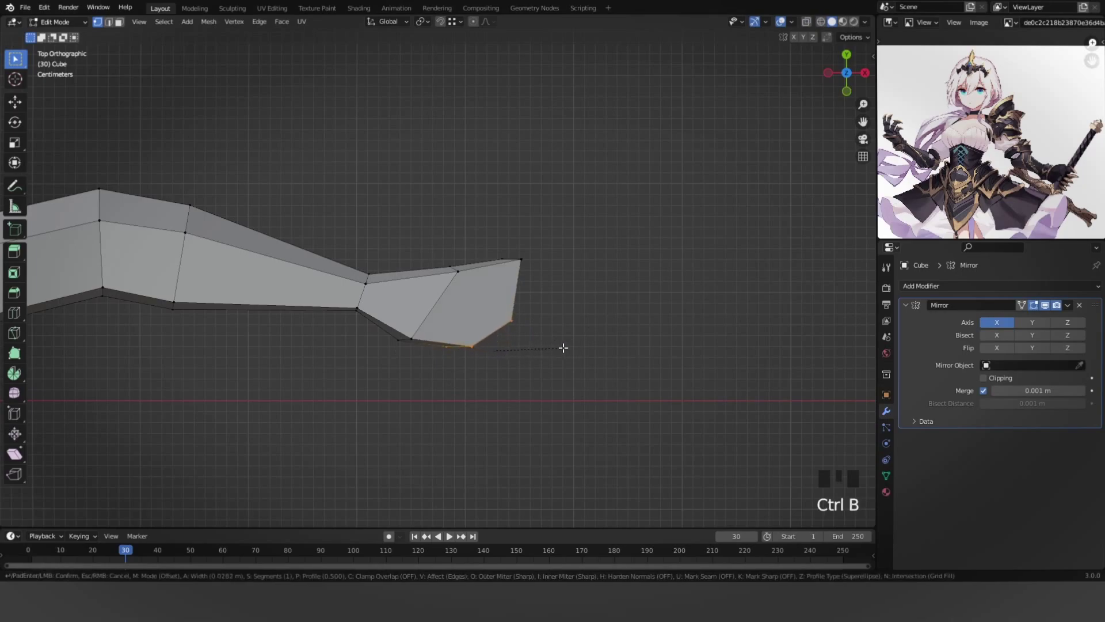
left_click(483, 331)
key("z")
key("g")
left_click(563, 301)
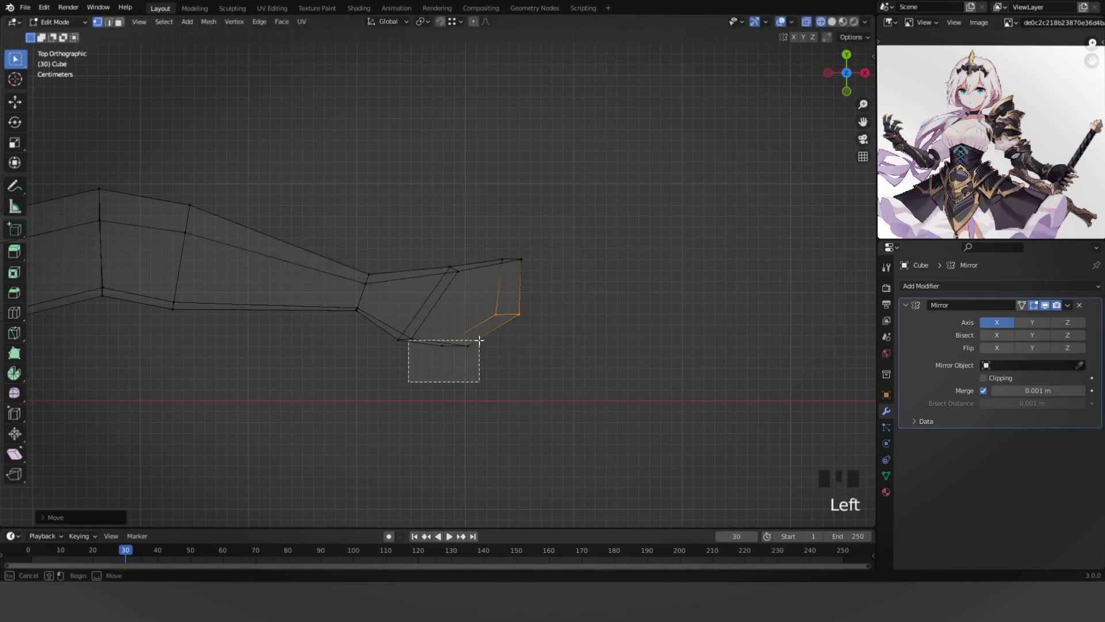
left_click_drag(479, 340, 480, 340)
key("g")
left_click(501, 346)
key("z")
left_click(591, 341)
Extrude the thumb from the palm's side faces, then rotate, scale and move its end toward the fingers in the top view.
mouse_move(557, 339)
middle_mouse_down()
mouse_move(510, 223)
mouse_move(501, 155)
mouse_move(463, 276)
middle_mouse_up()
key("grave")
left_click(383, 175)
key("3")
middle_click_drag(491, 318, 462, 339)
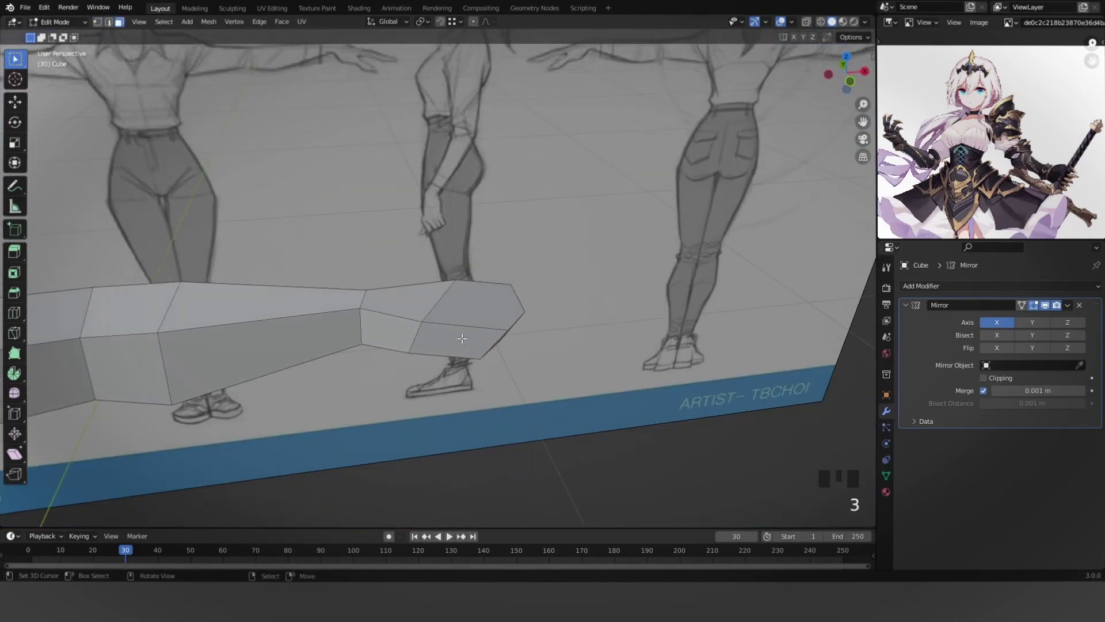
left_click(462, 339)
left_click(425, 291)
key("KP_7")
key("e")
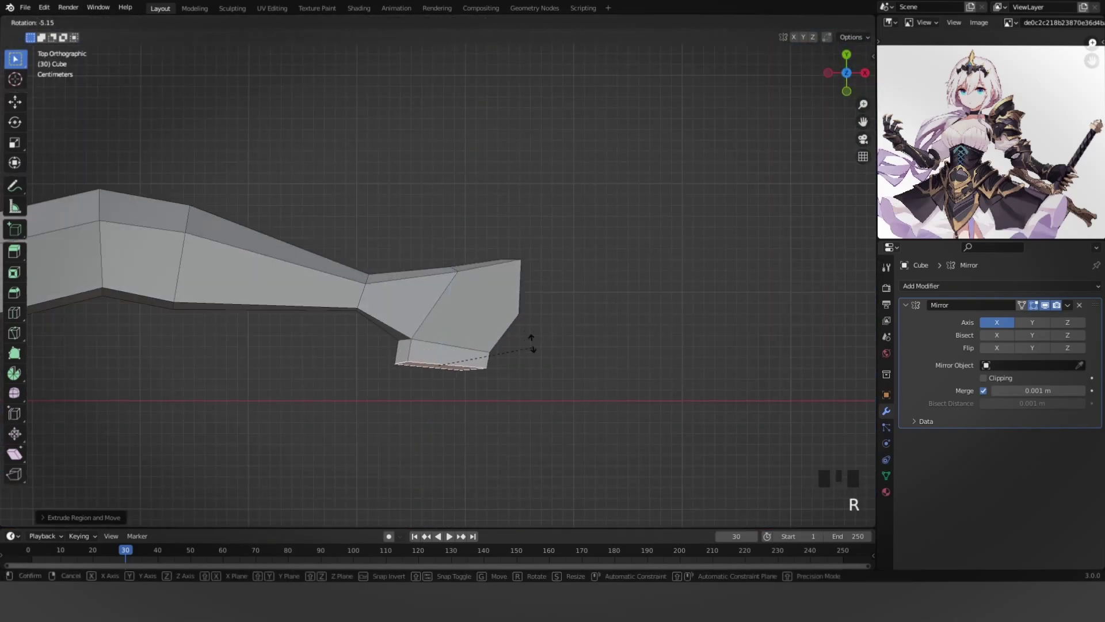
left_click(532, 344)
key("s")
left_click(609, 333)
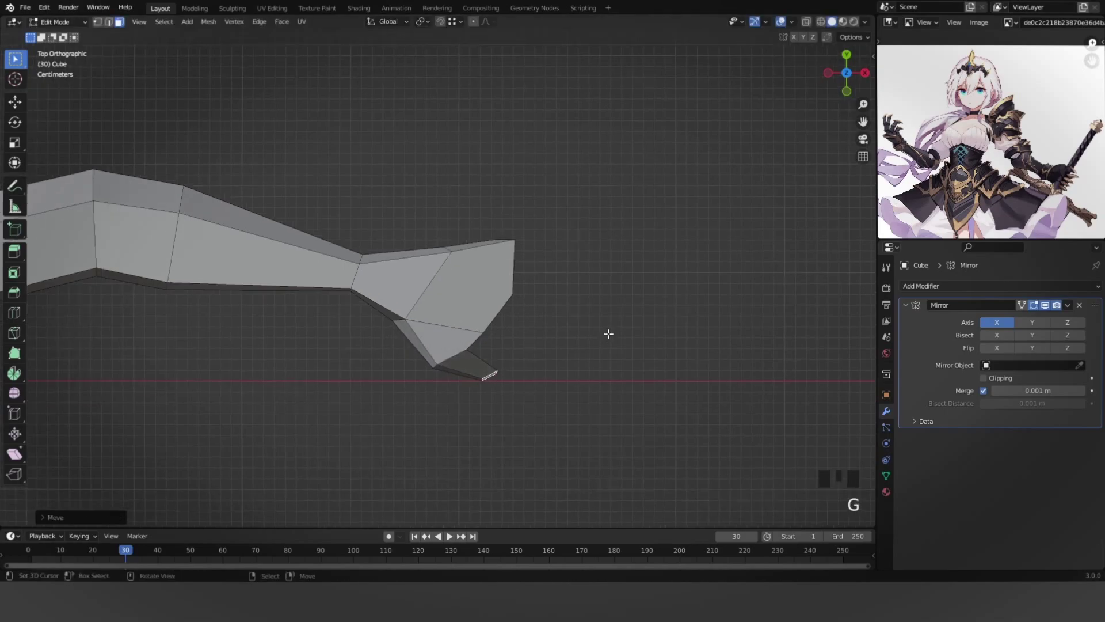
Extrude the palm's end faces into a finger block and fit its tip to the drawn fingertips in the front view.
scroll(610, 333, "down", 3)
middle_click_drag(610, 333, 575, 230)
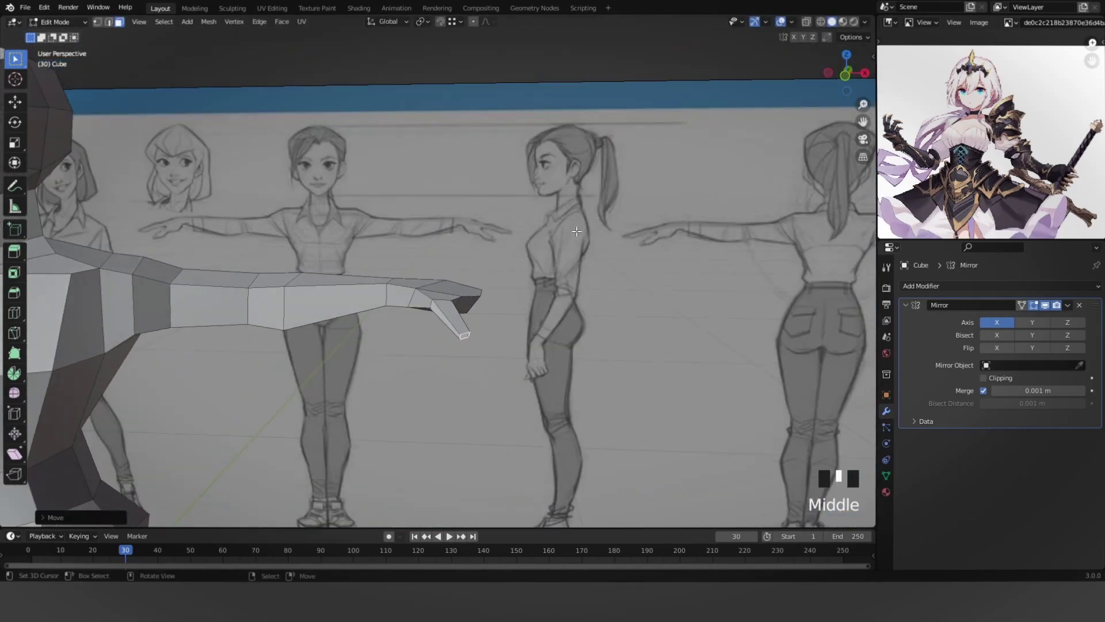
key("KP_1")
scroll(627, 325, "up", 3)
middle_click_drag(654, 314, 622, 270, "shift")
key("e")
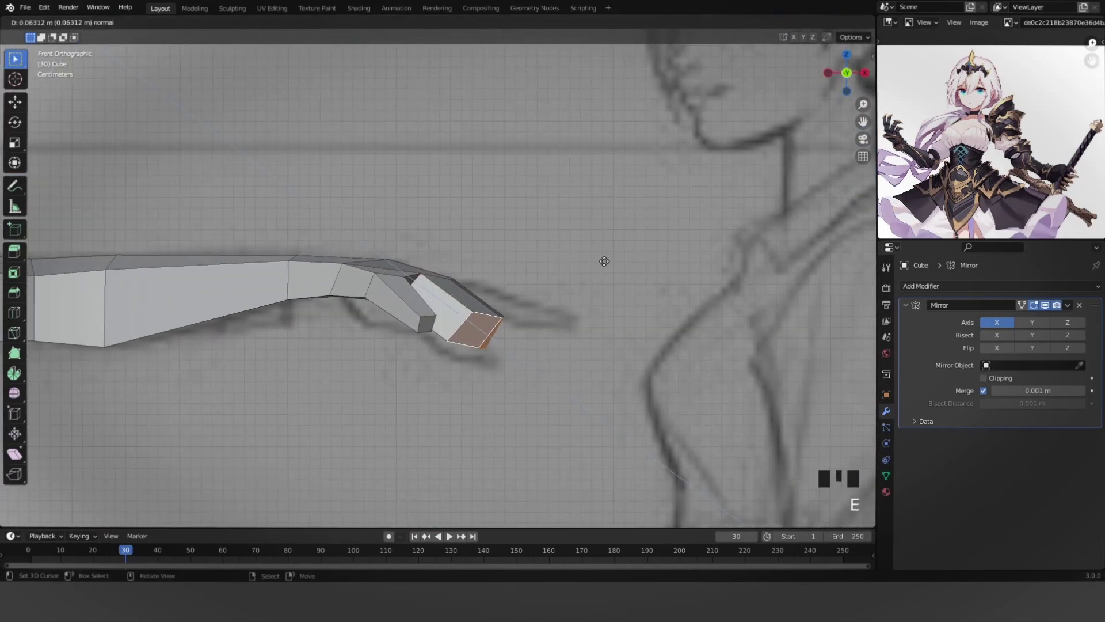
key("g")
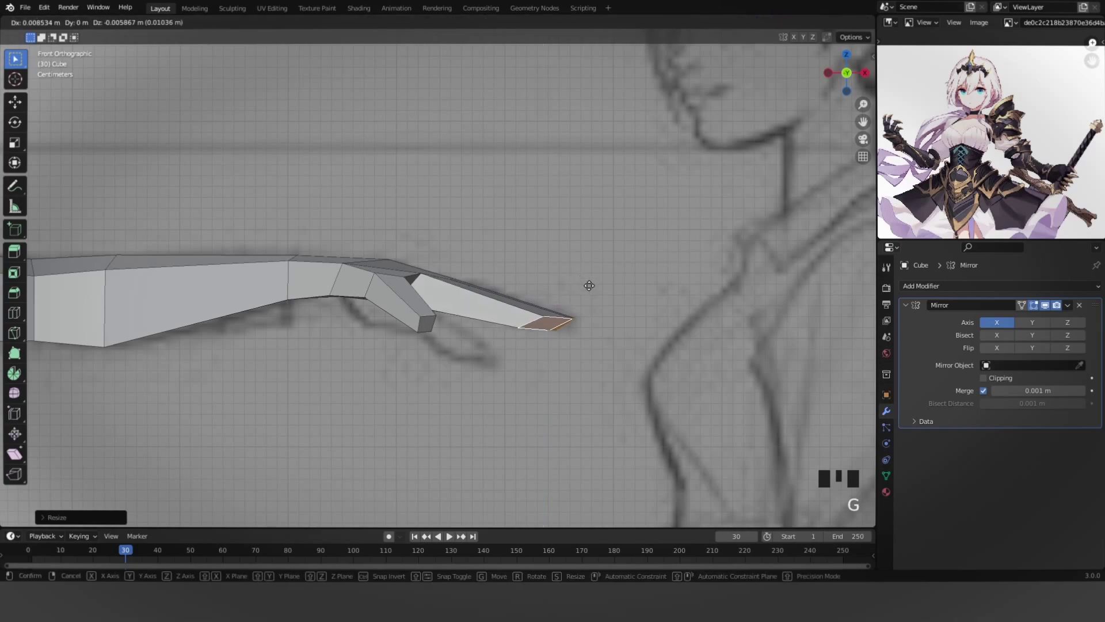
left_click(588, 285)
Move the outer and middle vertices of the finger block's tip to refine the fingertip outline in the top view.
key("KP_7")
middle_click_drag(711, 262, 676, 367, "shift")
key("1")
key("z")
left_click_drag(570, 345, 500, 392)
key("z")
key("g")
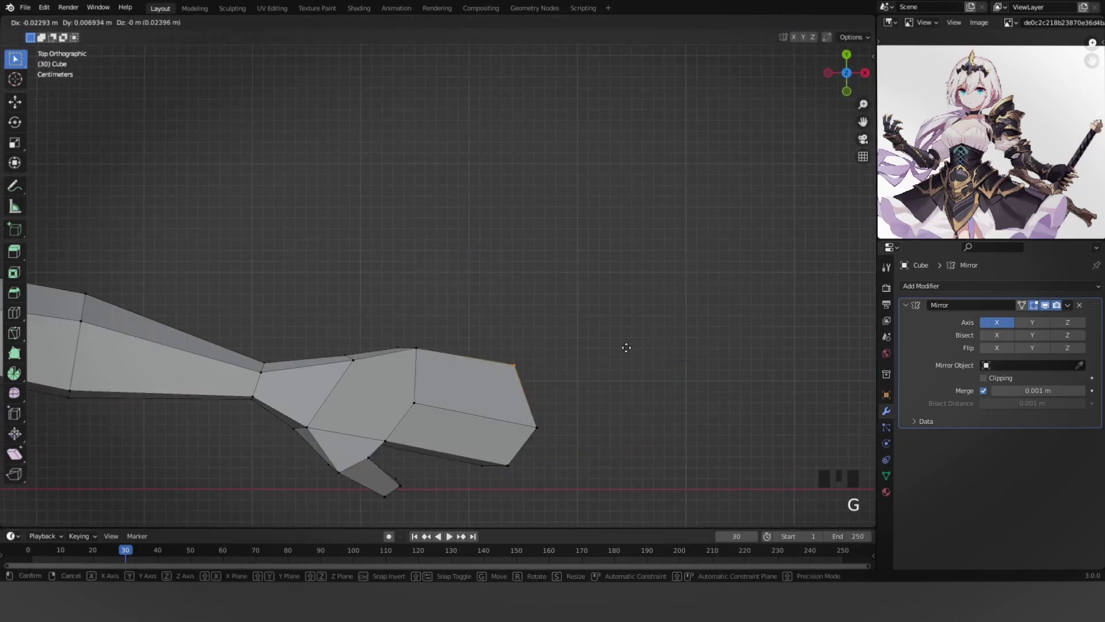
left_click(625, 350)
key("z")
left_click_drag(507, 449, 587, 409)
key("z")
key("g")
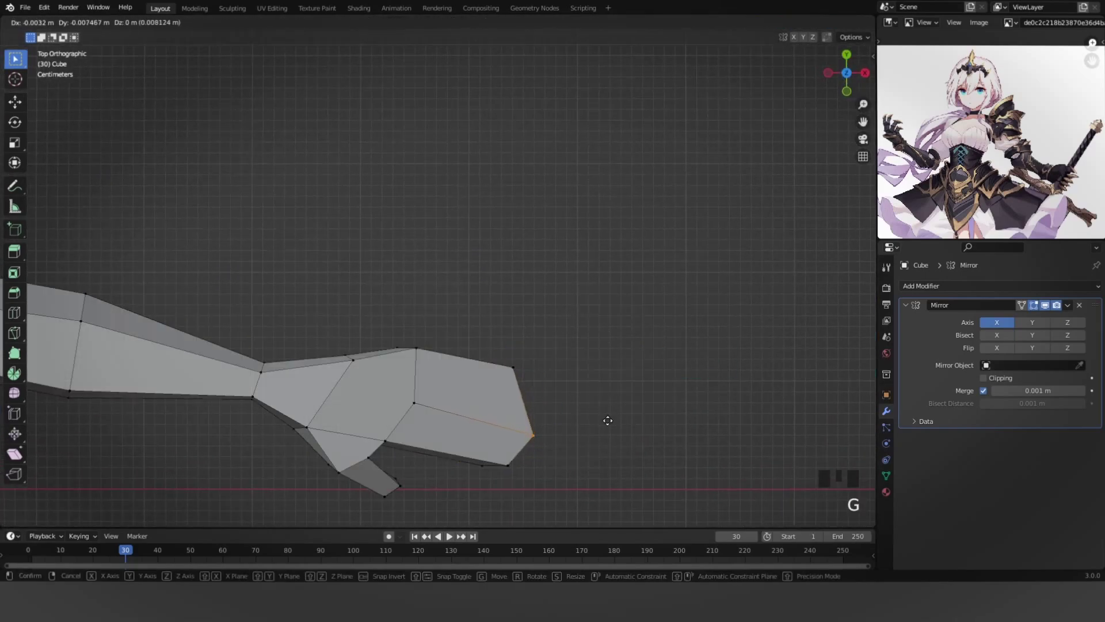
left_click(608, 421)
Inspect the modelled hand from several angles and compare the arms and body with the front drawing.
key("Tab")
middle_click_drag(615, 422, 513, 295)
scroll(460, 322, "up", 5)
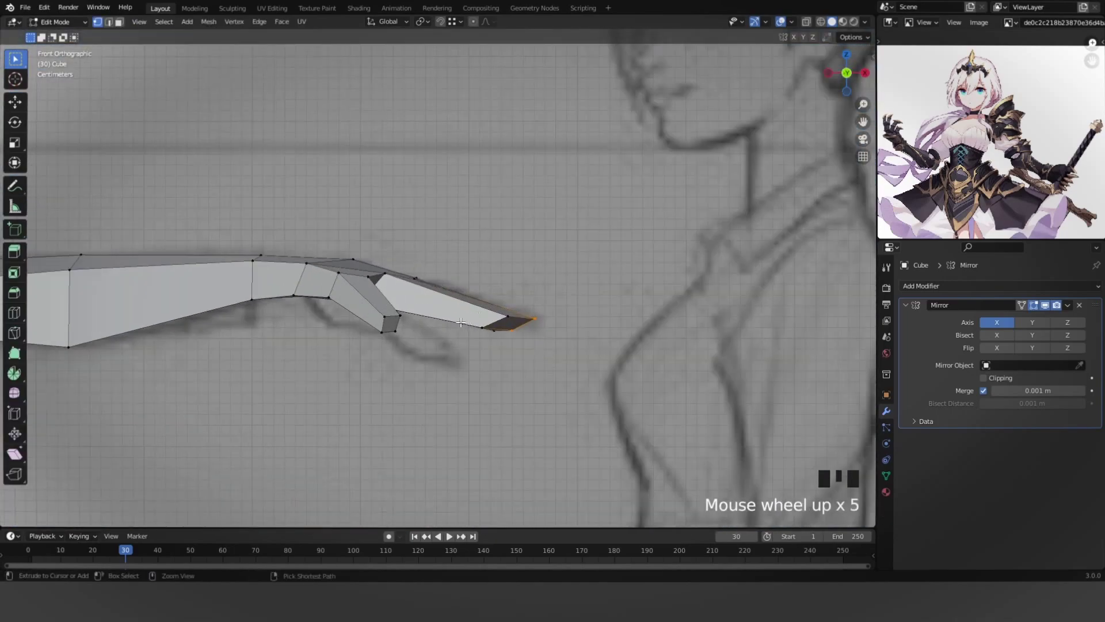
middle_click_drag(483, 324, 515, 293)
scroll(553, 288, "up", 7)
key("alt+a")
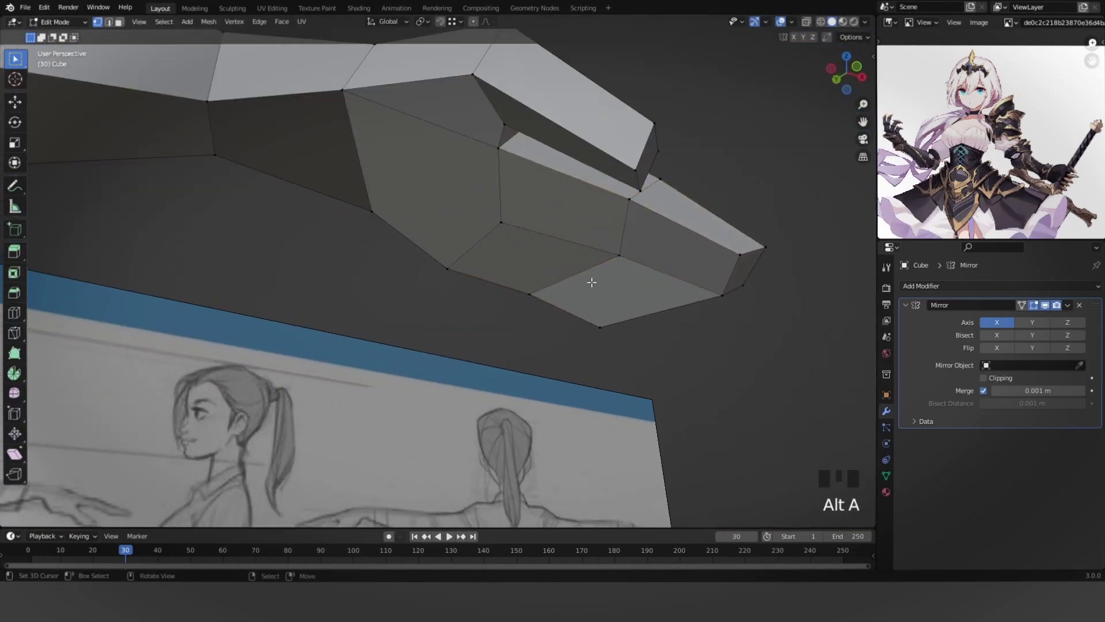
scroll(623, 261, "down", 5)
middle_click_drag(624, 261, 575, 310)
key("KP_5")
key("Tab")
key("KP_1")
key("z")
scroll(533, 354, "down", 4)
middle_click_drag(414, 311, 600, 270, "shift")
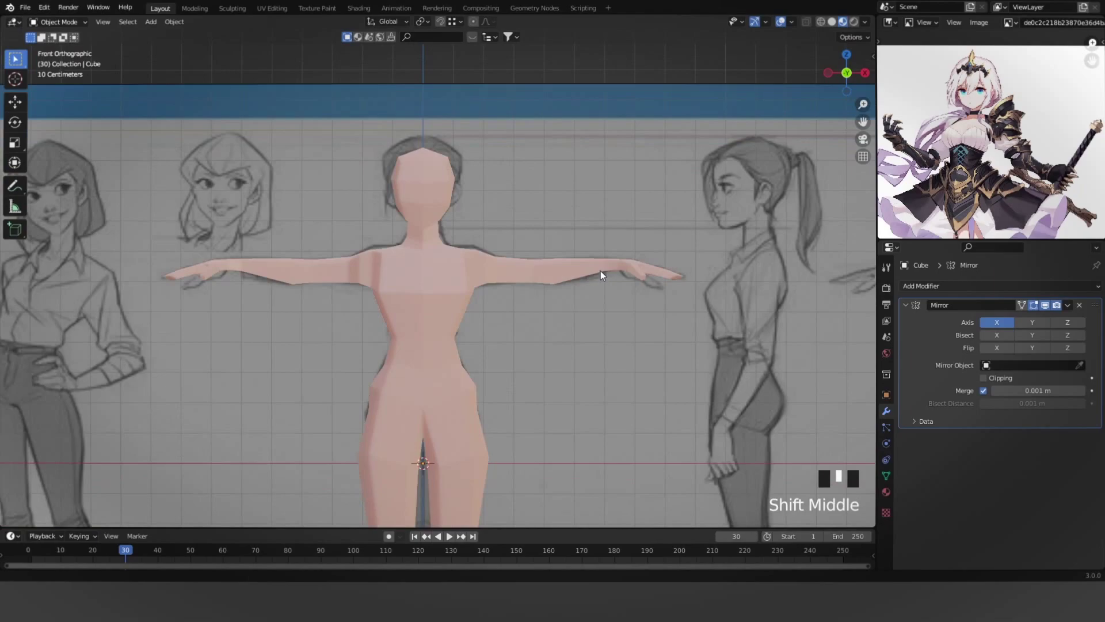
Resize the ankle end of the leg in the front view and flatten it along Z in the side view.
scroll(600, 270, "down", 4)
middle_click_drag(582, 324, 592, 222, "shift")
scroll(550, 343, "up", 2)
key("Tab")
left_click(477, 335)
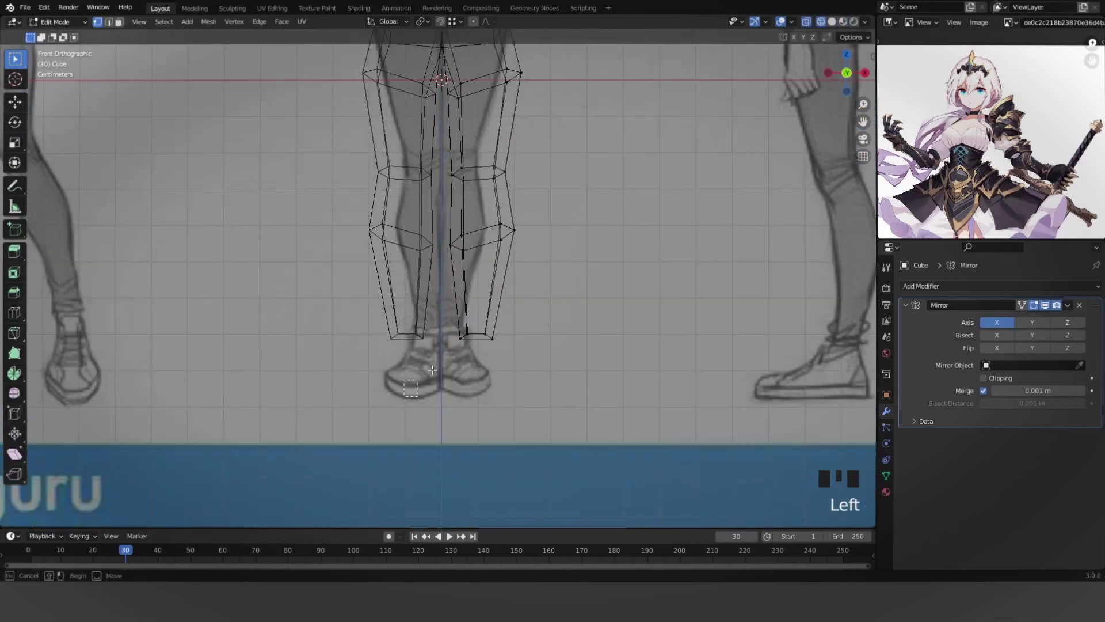
key("s")
left_click(605, 320)
scroll(604, 319, "down", 3)
key("KP_3")
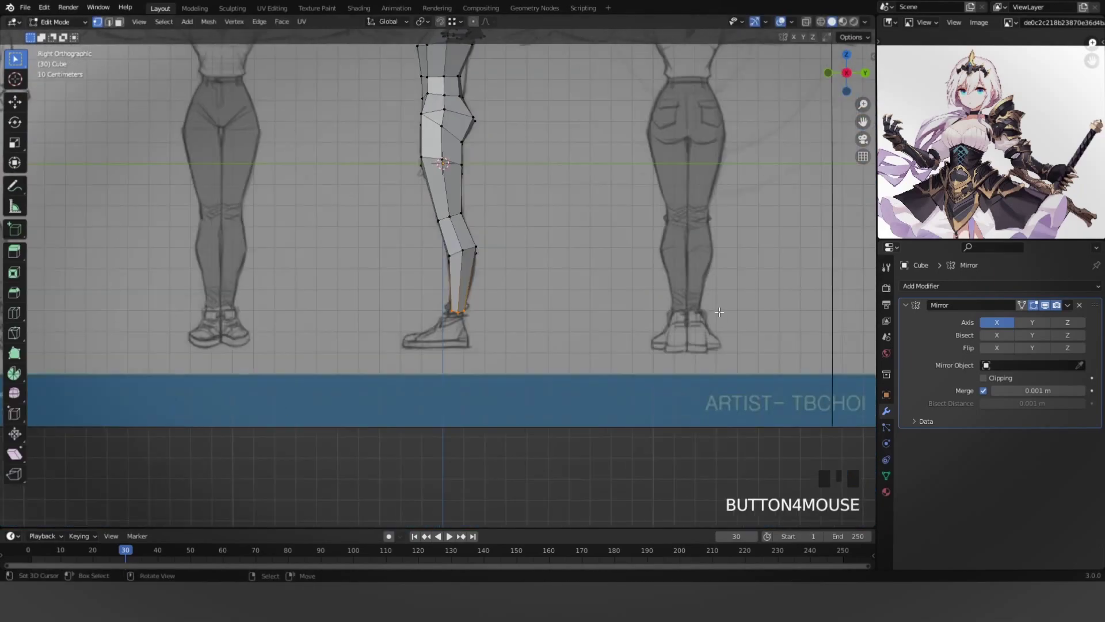
scroll(624, 344, "up", 6)
middle_click_drag(624, 344, 602, 236, "shift")
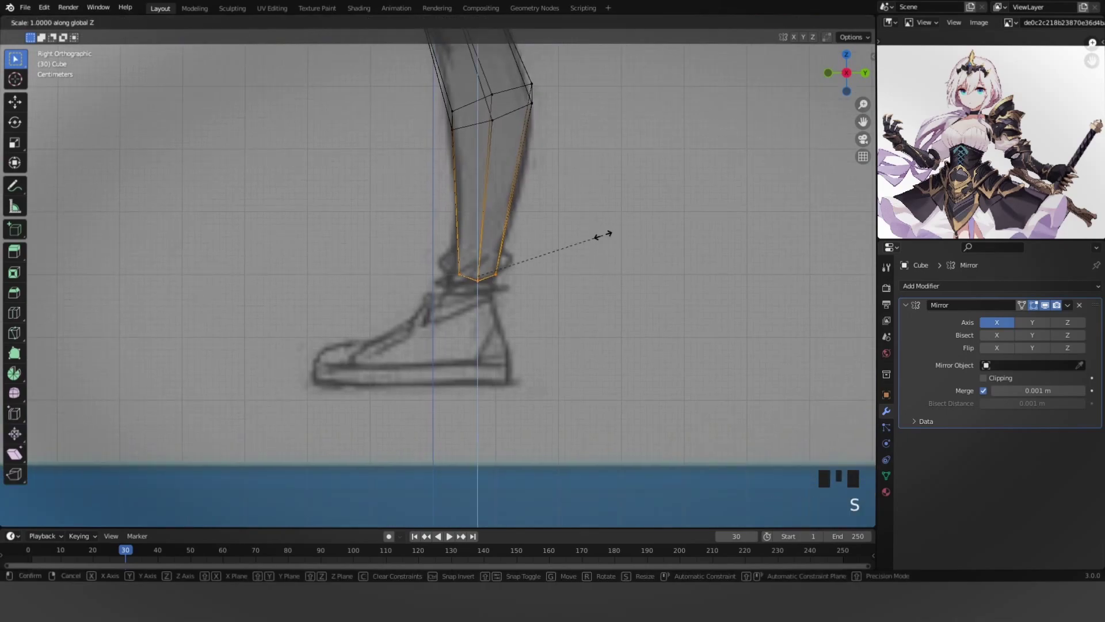
left_click(604, 235)
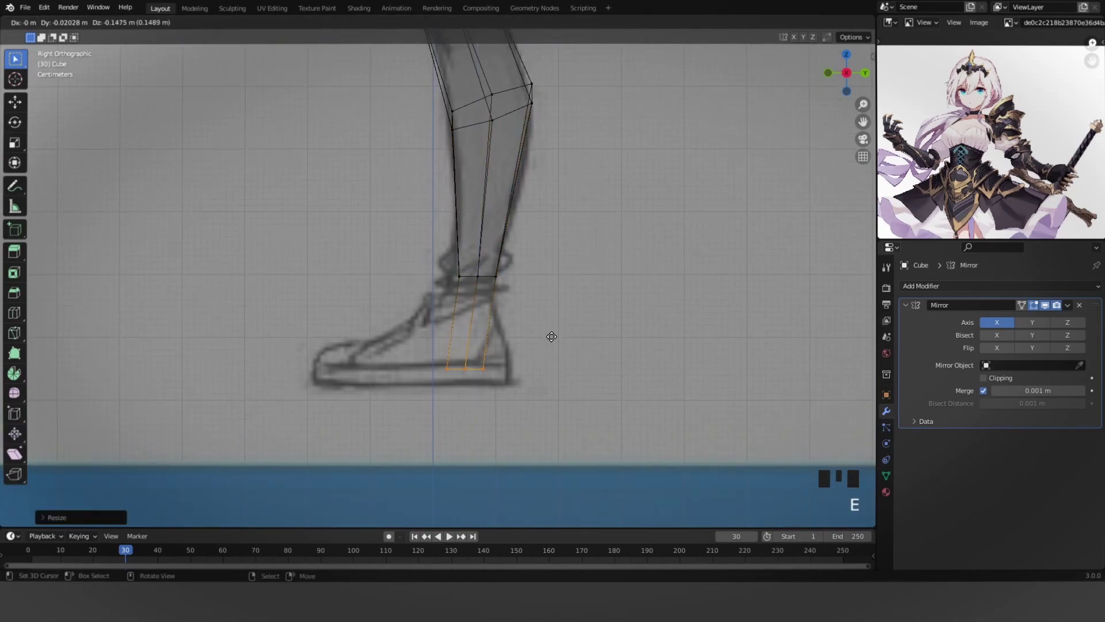
Shape the extruded foot to the drawn shoe by lowering the toe's top vertices and adding an edge loop across the instep.
scroll(437, 278, "down", 3)
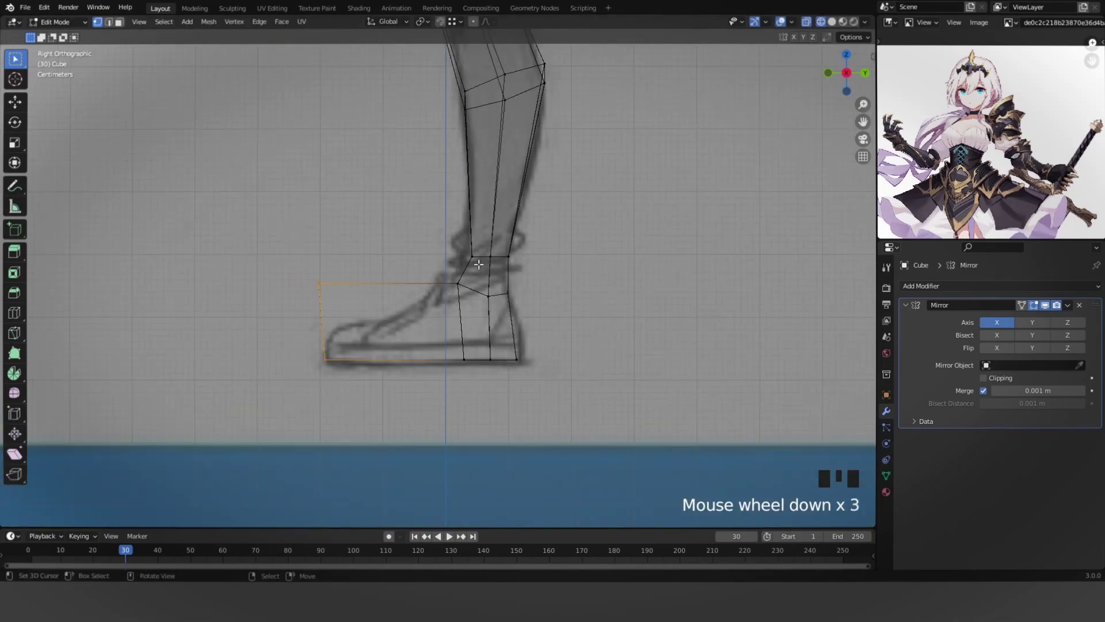
scroll(438, 277, "up", 3)
left_click_drag(203, 355, 397, 237)
key("g")
left_click(421, 312)
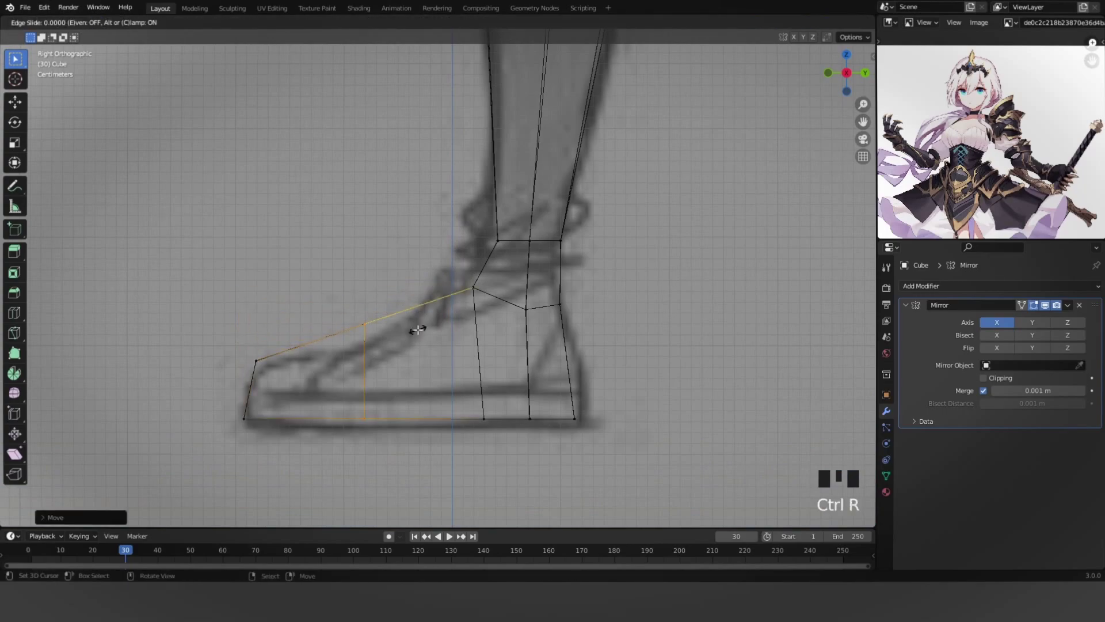
middle_click_drag(392, 294, 536, 342)
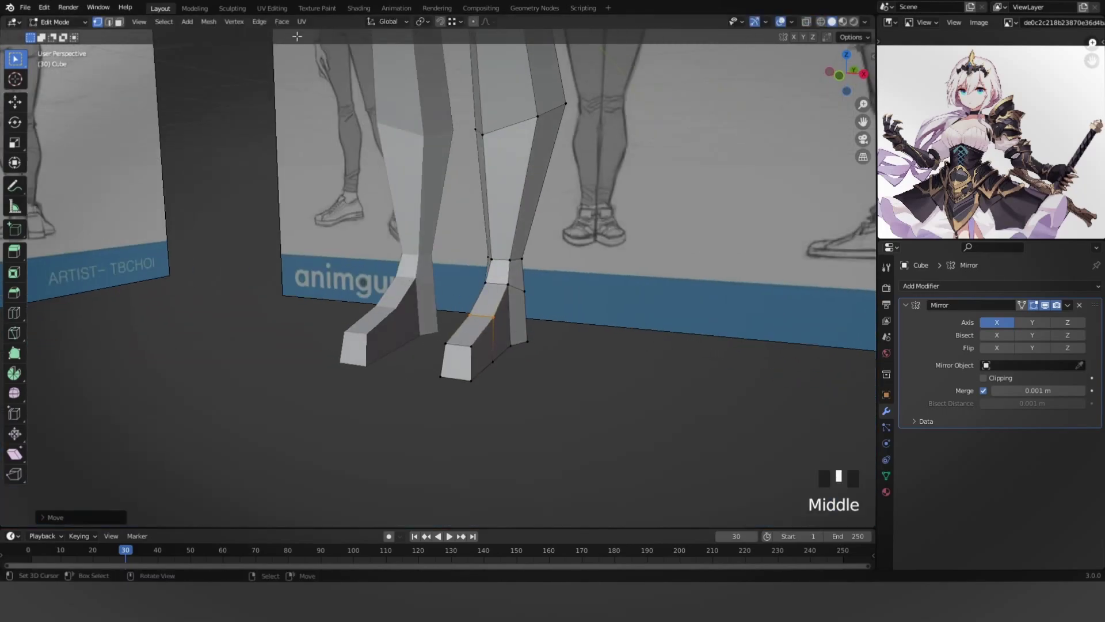
Select the foot in the side view and hide the rest of the body mesh.
key("KP_1")
scroll(315, 281, "down", 4)
scroll(315, 280, "up", 6)
key("z")
key("z")
scroll(315, 281, "down", 6)
middle_click_drag(627, 325, 631, 232)
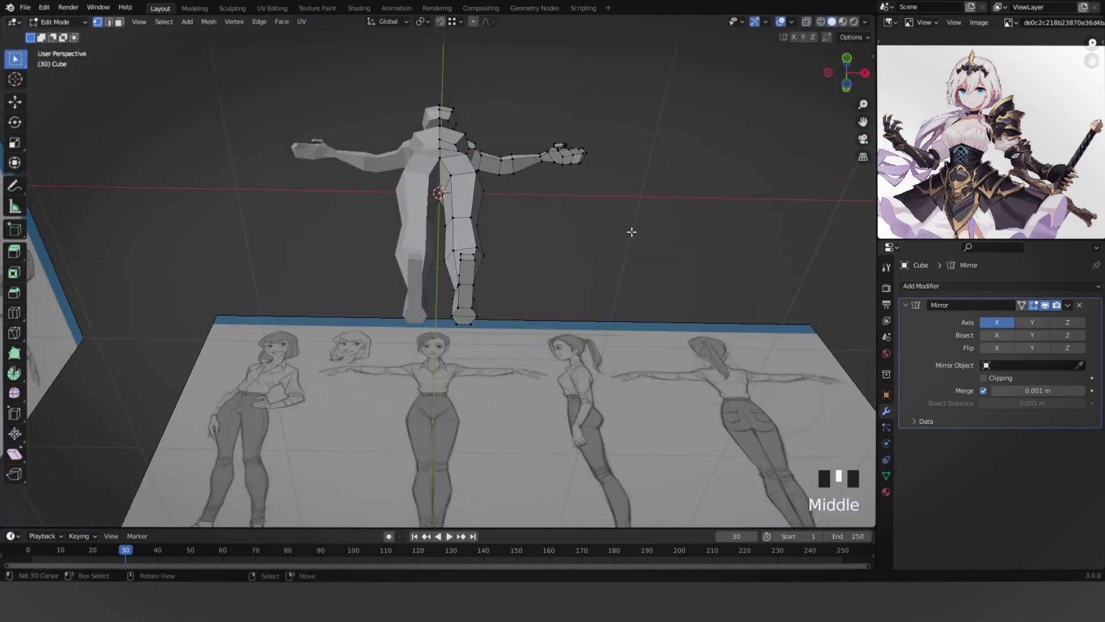
key("ctrl+KP_7")
key("1")
scroll(589, 351, "up", 3)
key("KP_3")
key("z")
left_click_drag(321, 390, 582, 241)
key("z")
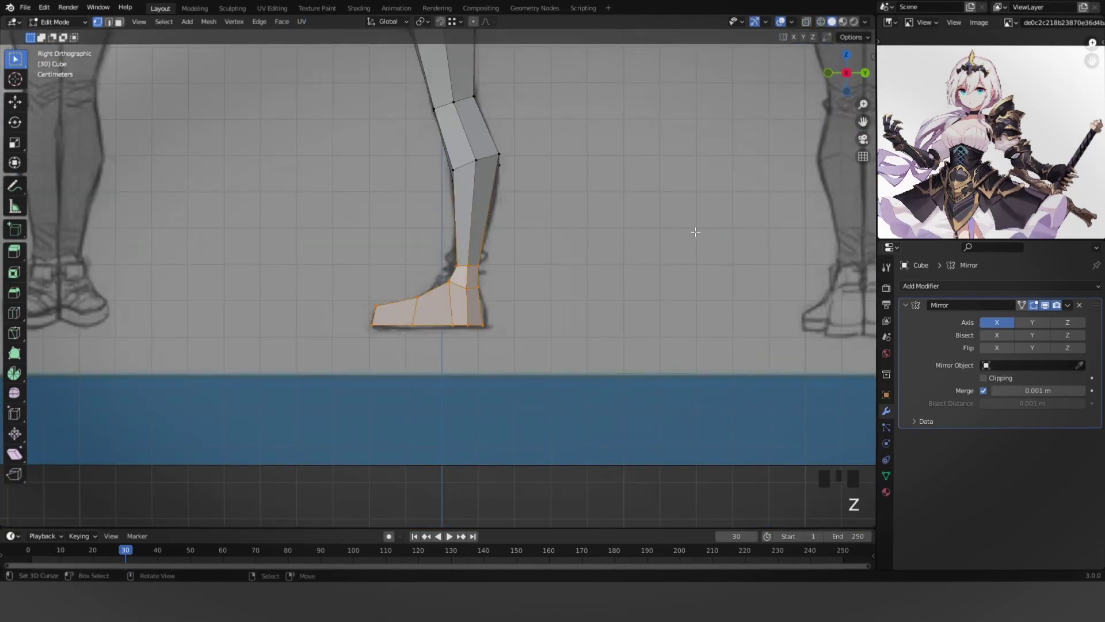
key("h")
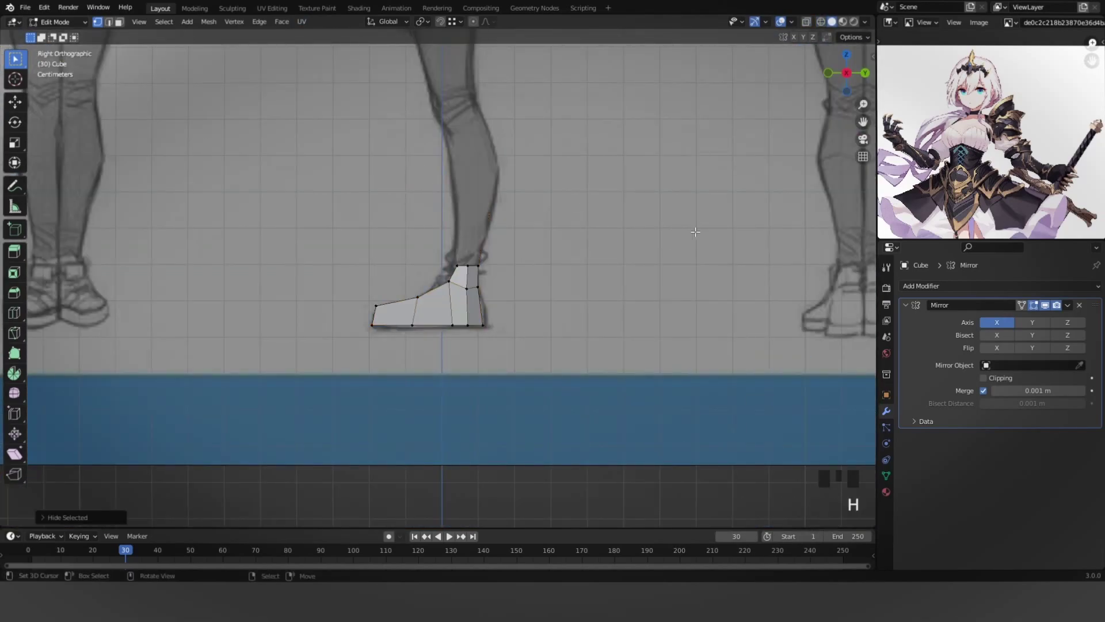
Move the foot's outer vertices just in front of the ankle outward in the bottom view.
key("KP_1")
scroll(602, 355, "up", 5)
scroll(602, 355, "down", 1)
key("grave")
left_click(538, 488)
key("1")
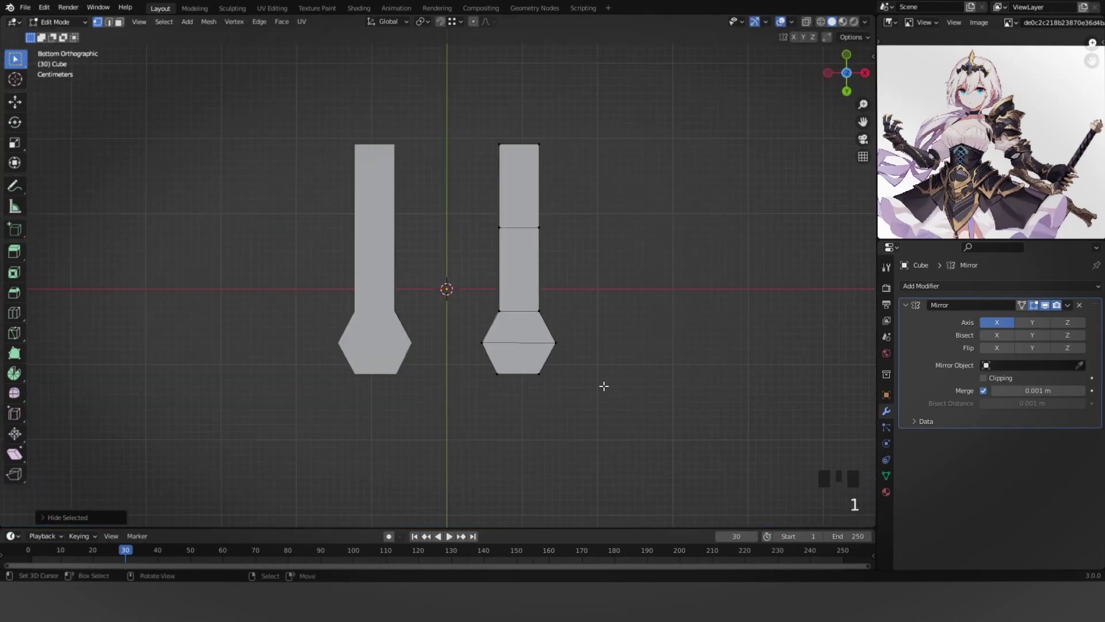
key("z")
middle_click_drag(462, 247, 434, 326, "shift")
left_click_drag(493, 407, 546, 357)
key("g")
left_click(564, 344)
Widen the forefoot and toe and adjust the inner midfoot vertices to form a sole outline in the bottom view.
left_click_drag(494, 332, 574, 284)
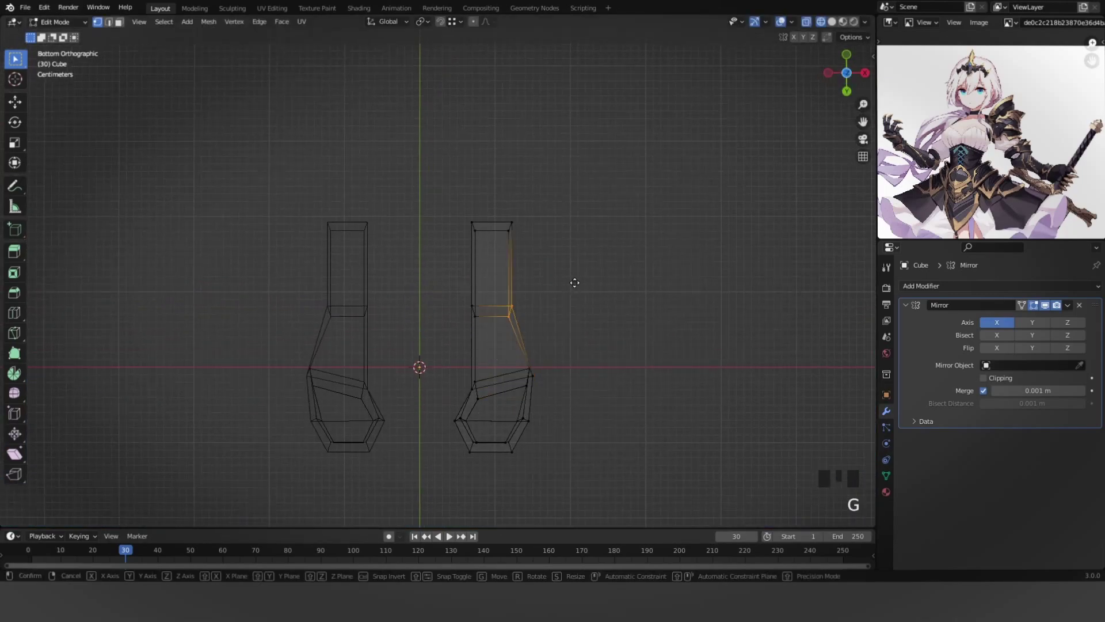
key("g")
left_click(603, 267)
key("g")
left_click(494, 368)
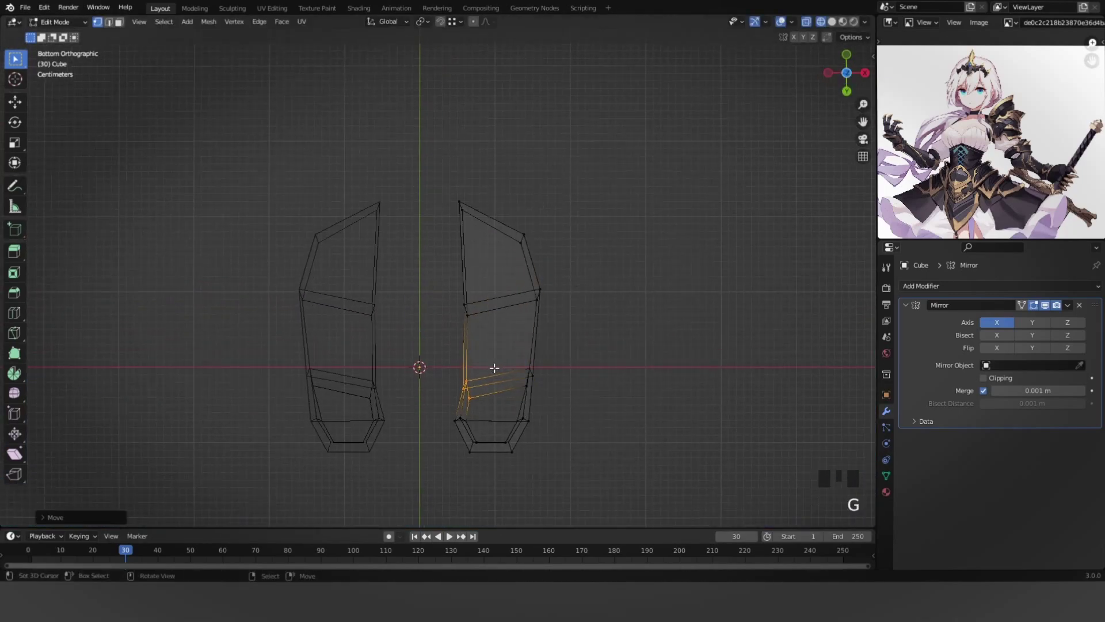
key("z")
key("g")
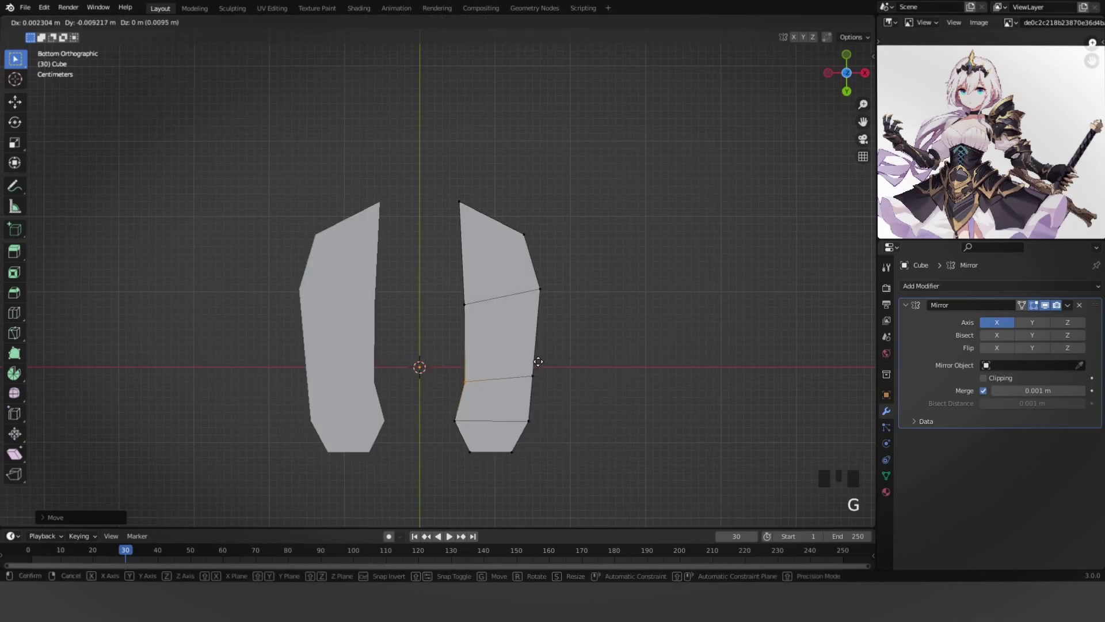
right_click(540, 363)
Bevel the inner toe corner and reposition the outer toe and forefoot vertices in the bottom view.
key("z")
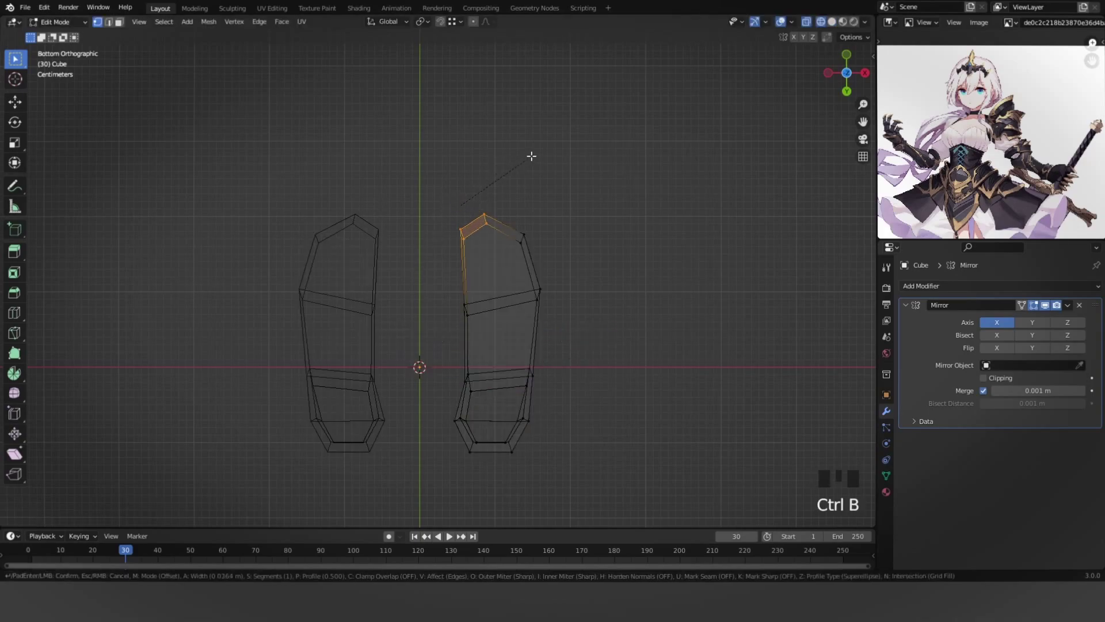
left_click(592, 235)
left_click_drag(509, 323, 607, 274)
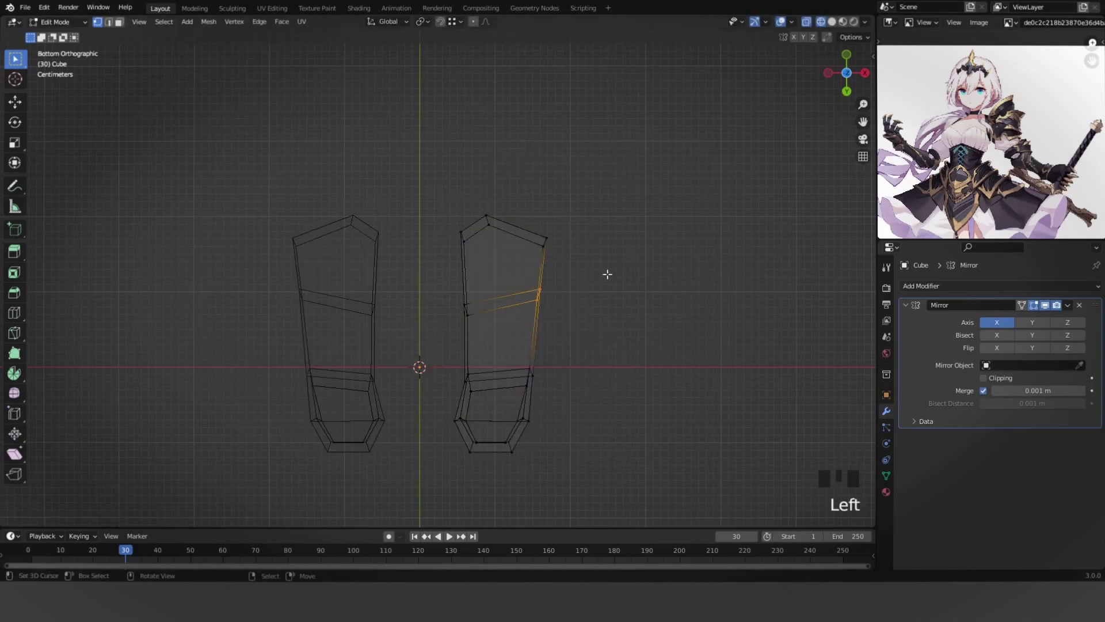
key("g")
left_click(616, 301)
key("z")
scroll(585, 337, "down", 1)
key("g")
right_click(587, 339)
Rotate the whole foot in the bottom view so its toes point outward.
middle_click_drag(587, 339, 394, 350)
key("a")
key("grave")
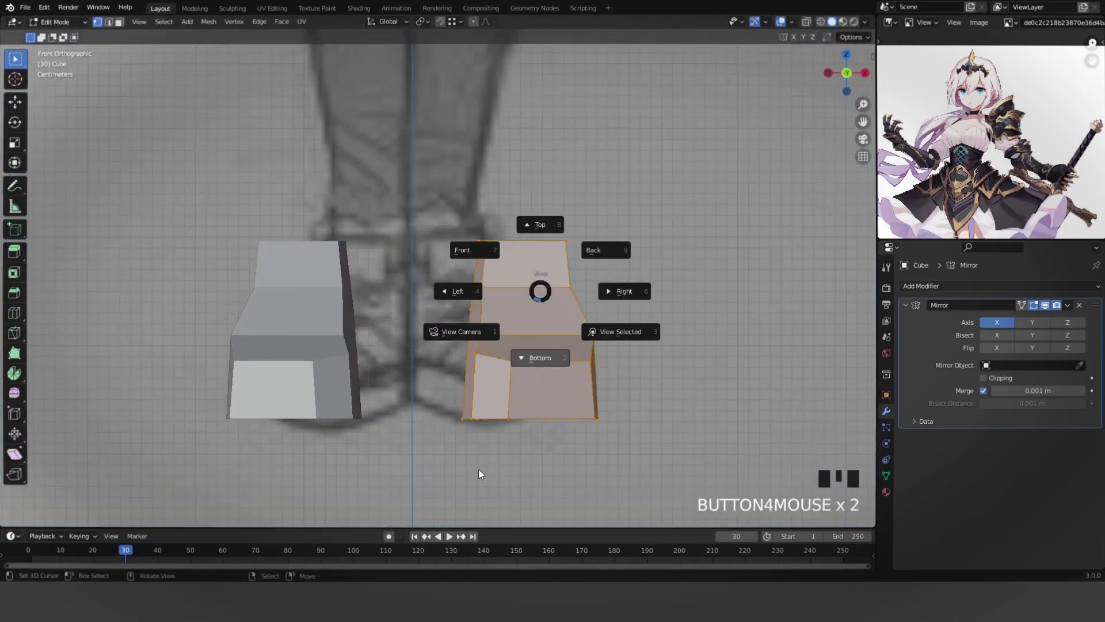
left_click(482, 473)
key("z")
scroll(691, 323, "down", 4)
key("z")
key("r")
left_click(683, 361)
key("r")
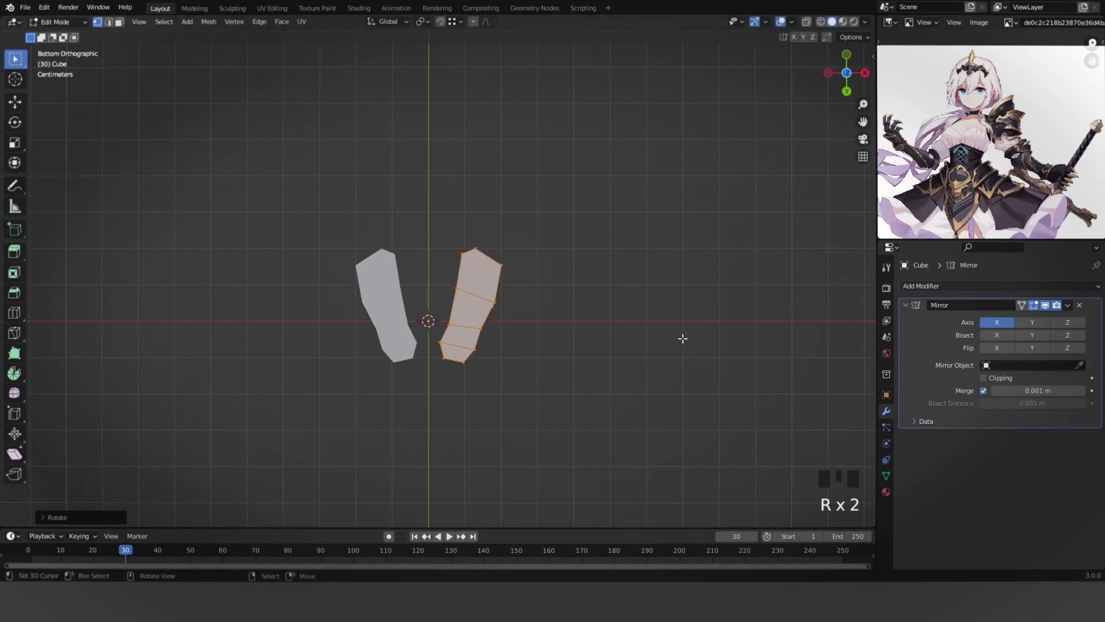